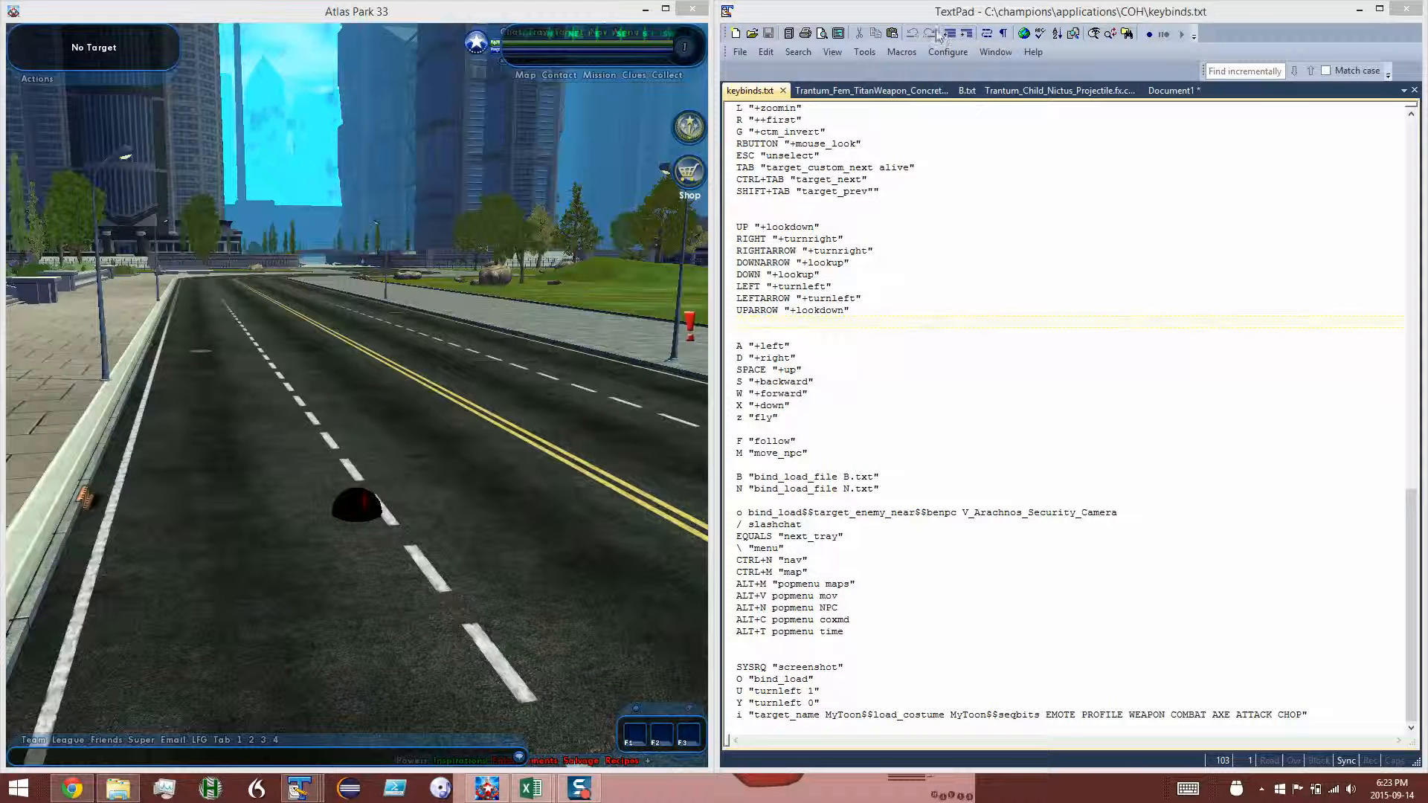
Highlight the B "bind_load_file B.txt" line in keybinds.txt
{"action": "left_click", "coordinate": [912, 13]}
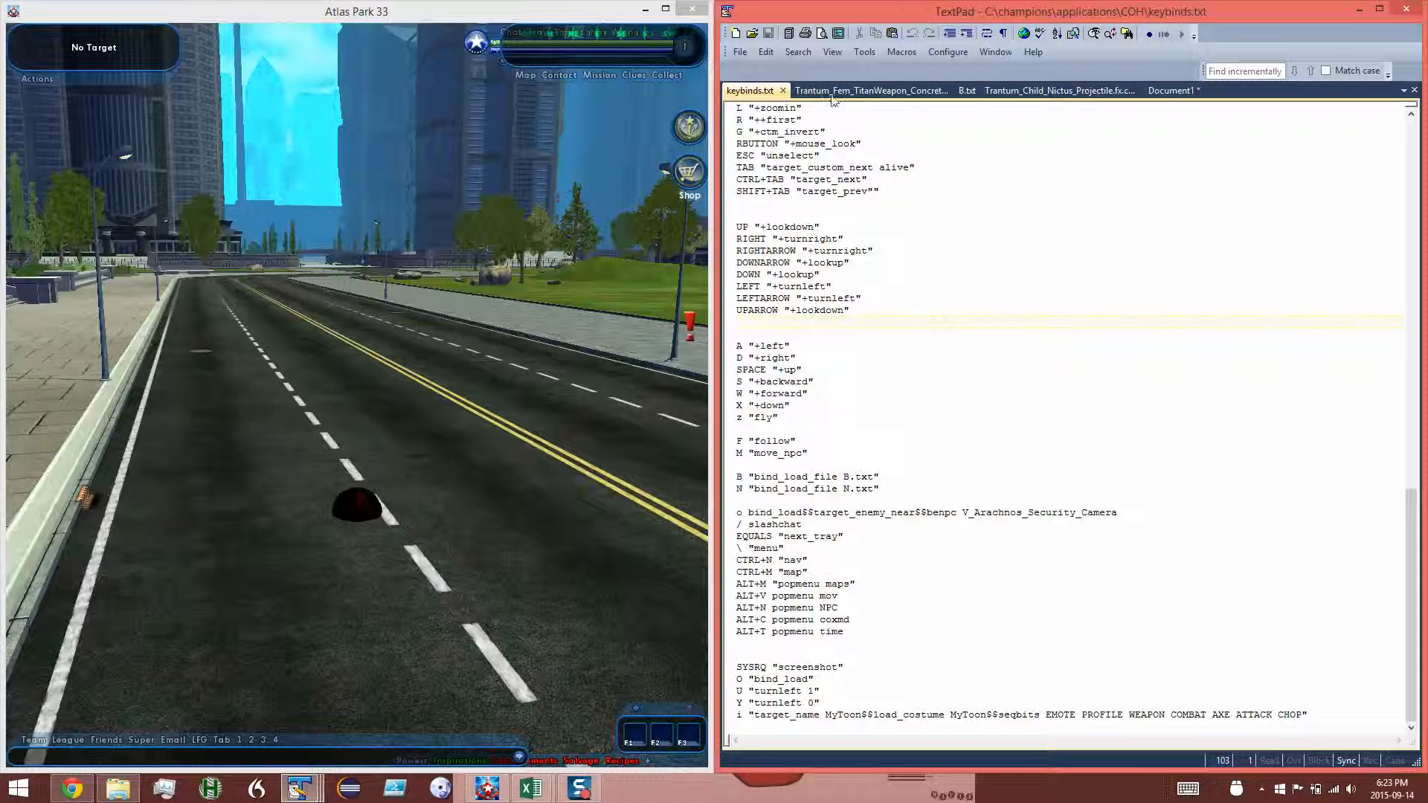
{"action": "left_click_drag", "start_coordinate": [889, 480], "coordinate": [731, 479]}
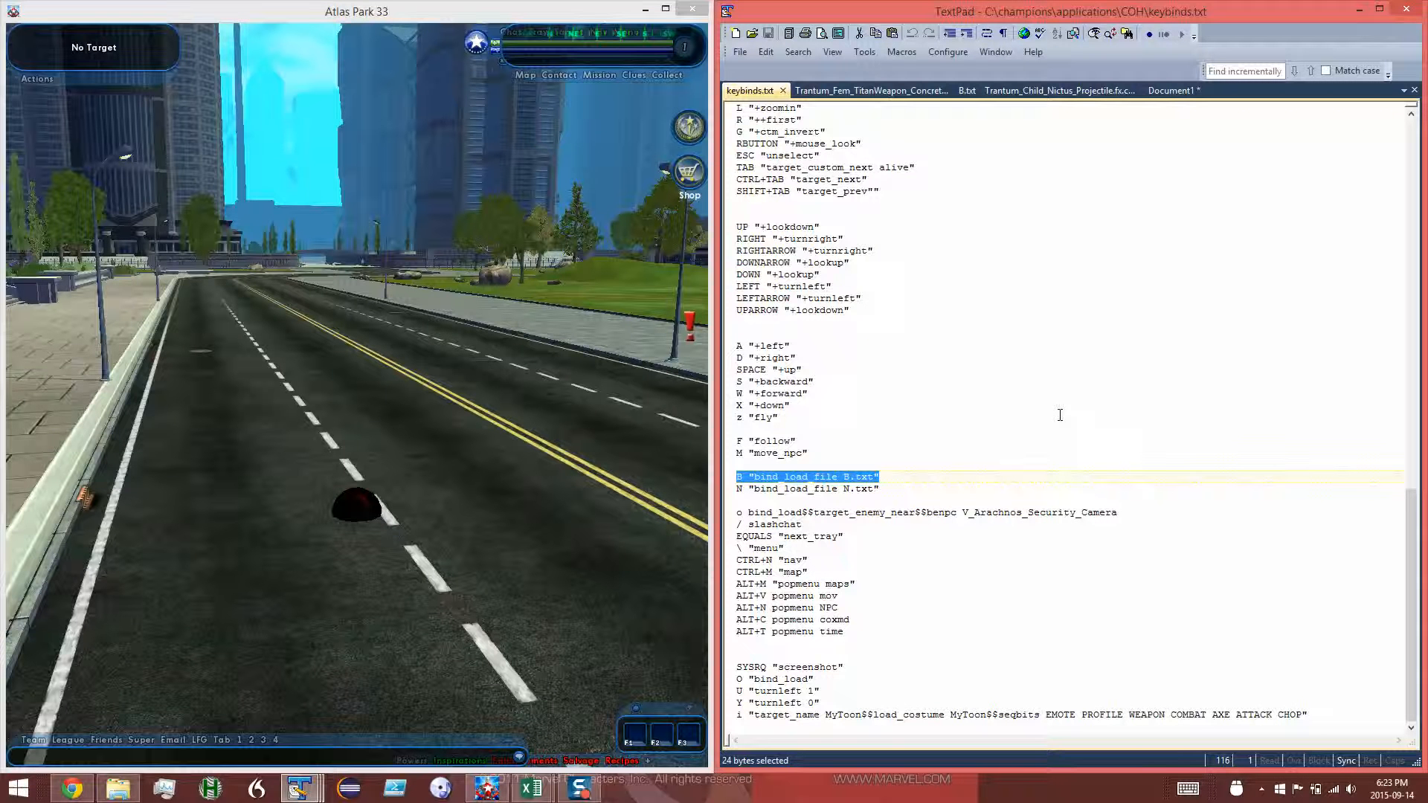
Switch to File Explorer and point out the crowds folder and CrowdManagerKeyboardInterface.exe in the HeroVirtualTableTop folder
{"action": "left_click", "coordinate": [121, 791]}
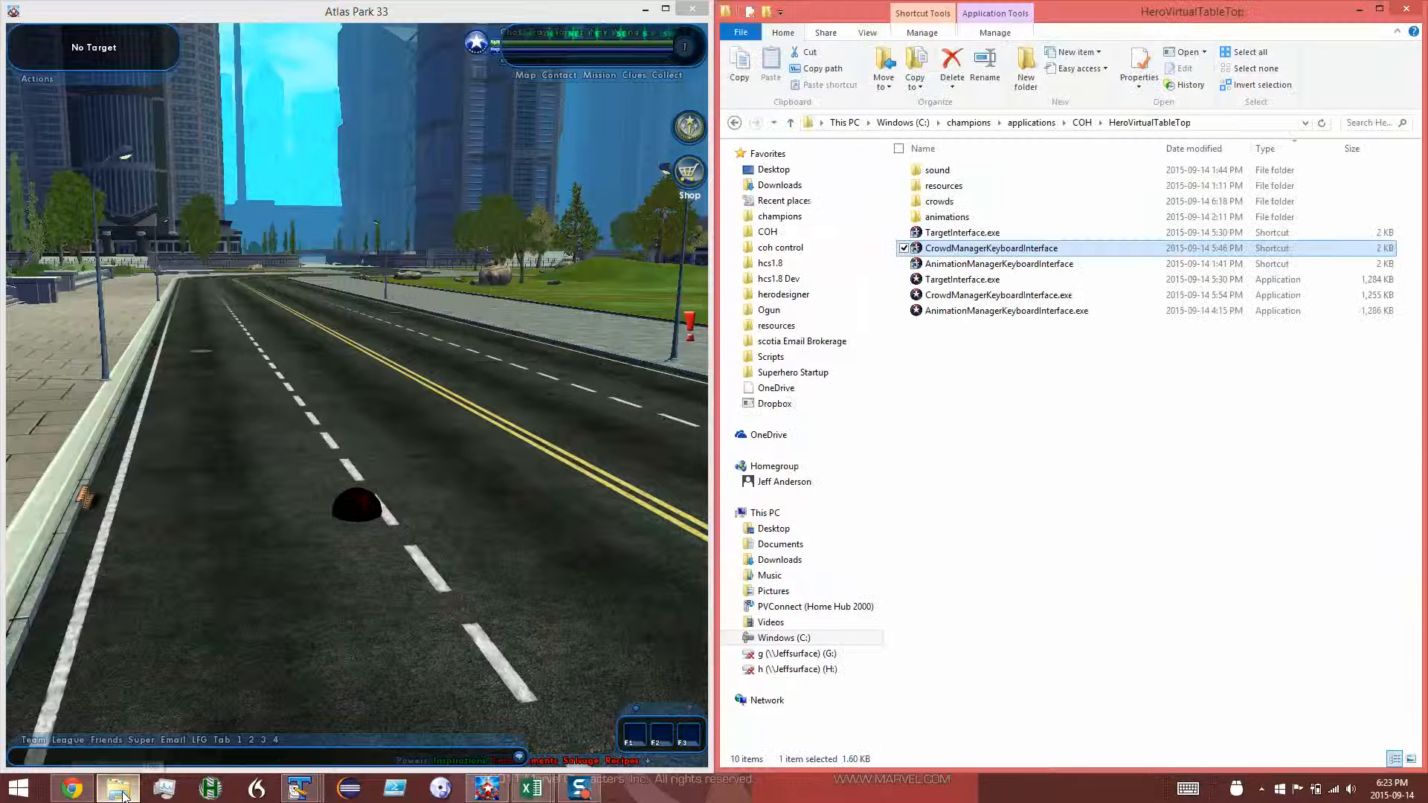
{"action": "left_click", "coordinate": [928, 519]}
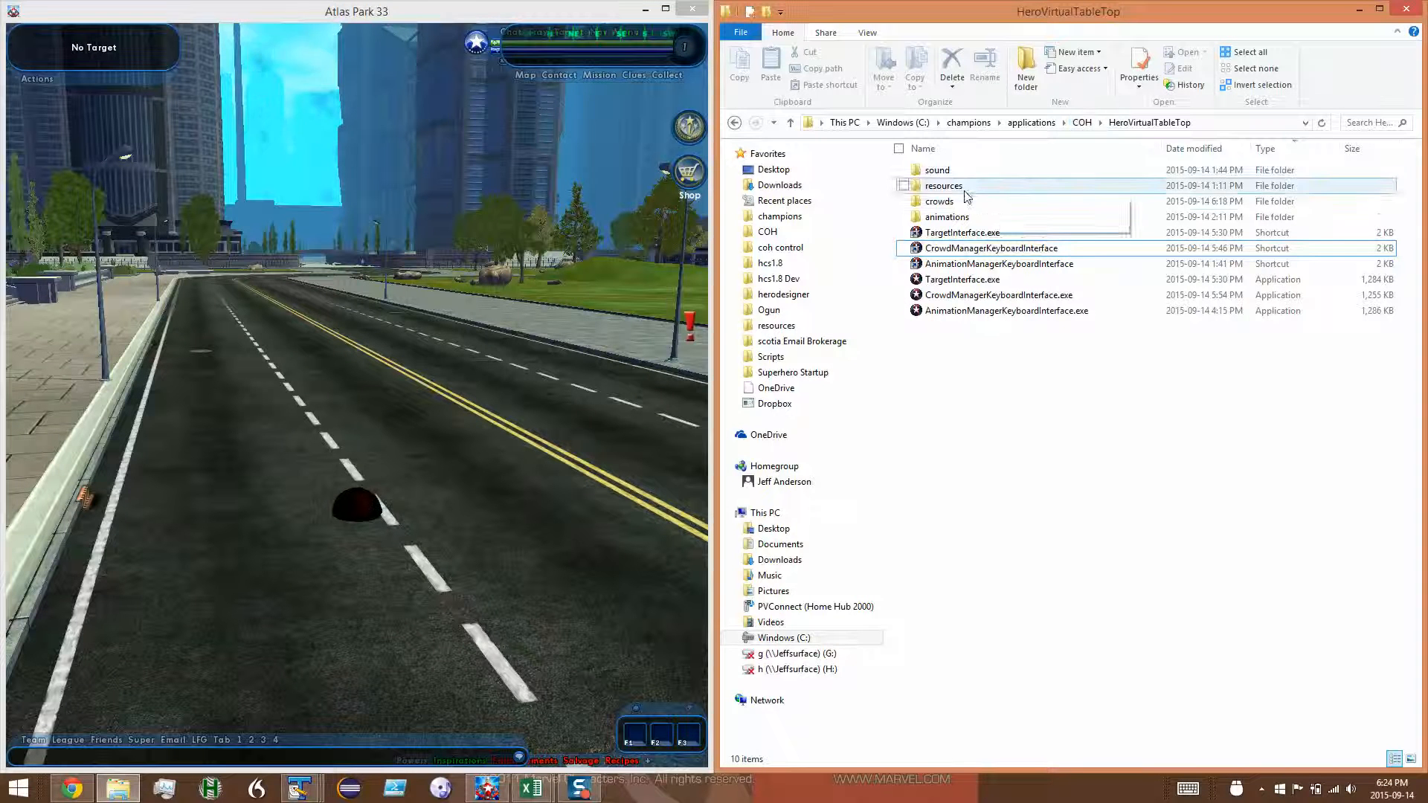
{"action": "left_click", "coordinate": [942, 203]}
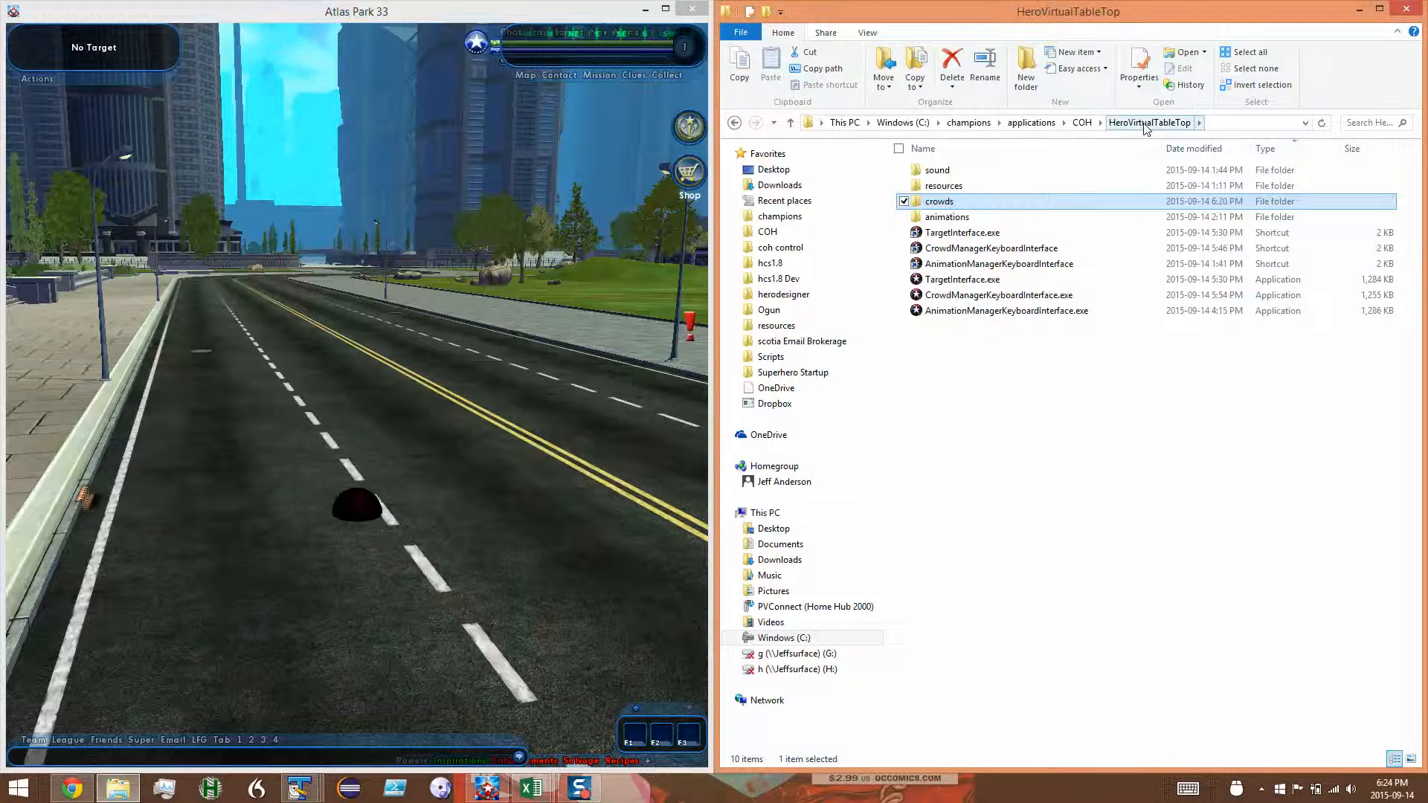
{"action": "left_click", "coordinate": [996, 297]}
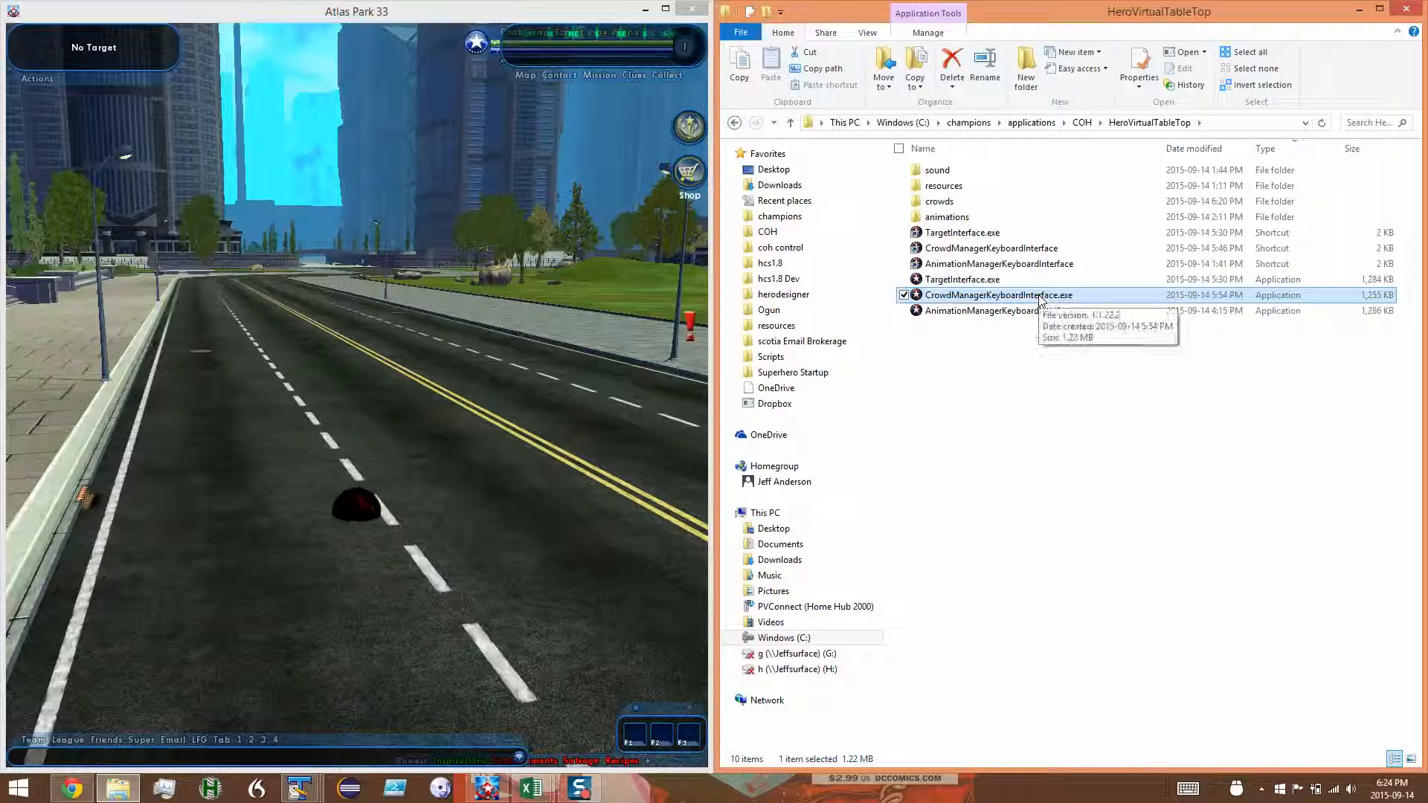
Check the Run as administrator option in the CrowdManagerKeyboardInterface shortcut's advanced properties and accept the settings
{"action": "left_click", "coordinate": [1013, 250]}
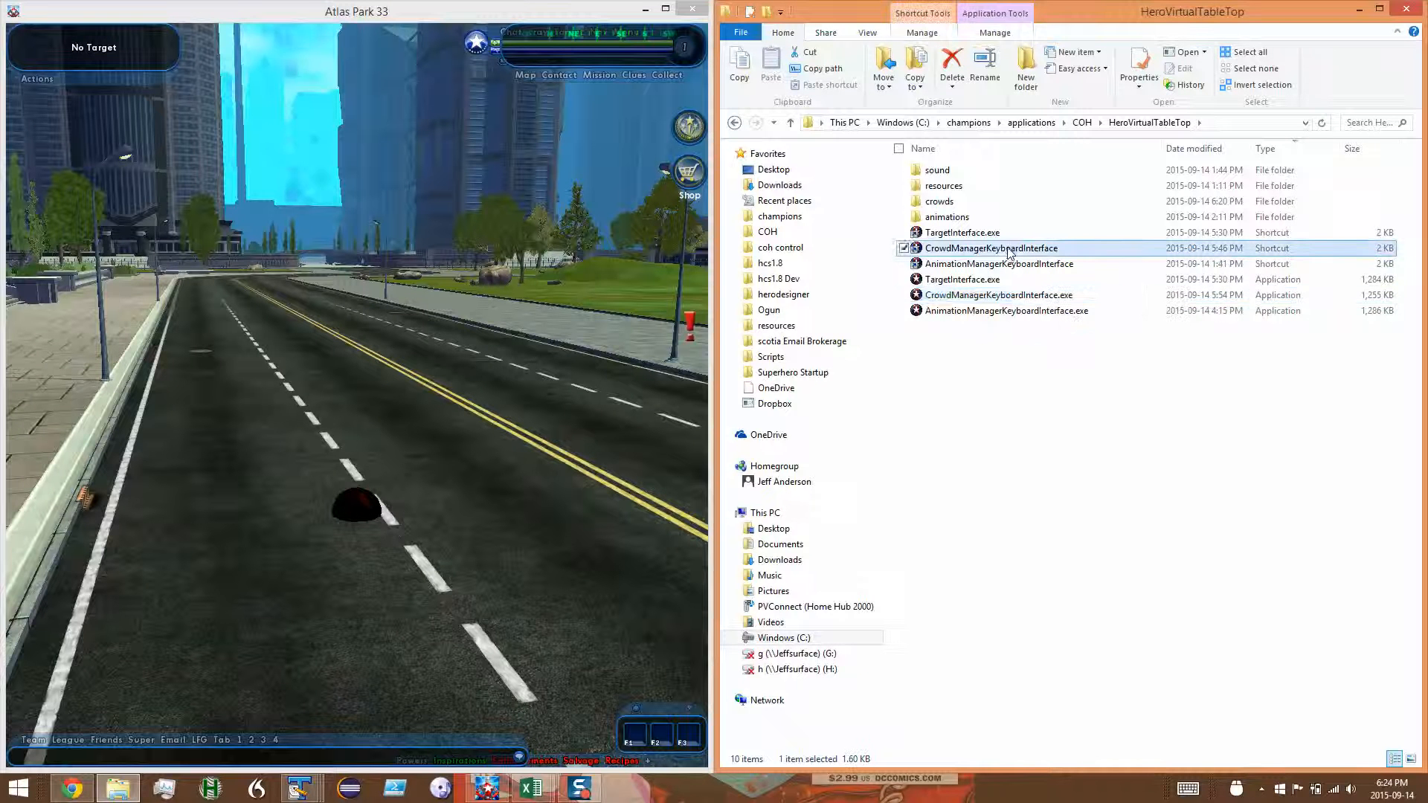
{"action": "right_click", "coordinate": [1013, 250]}
{"action": "left_click", "coordinate": [741, 624]}
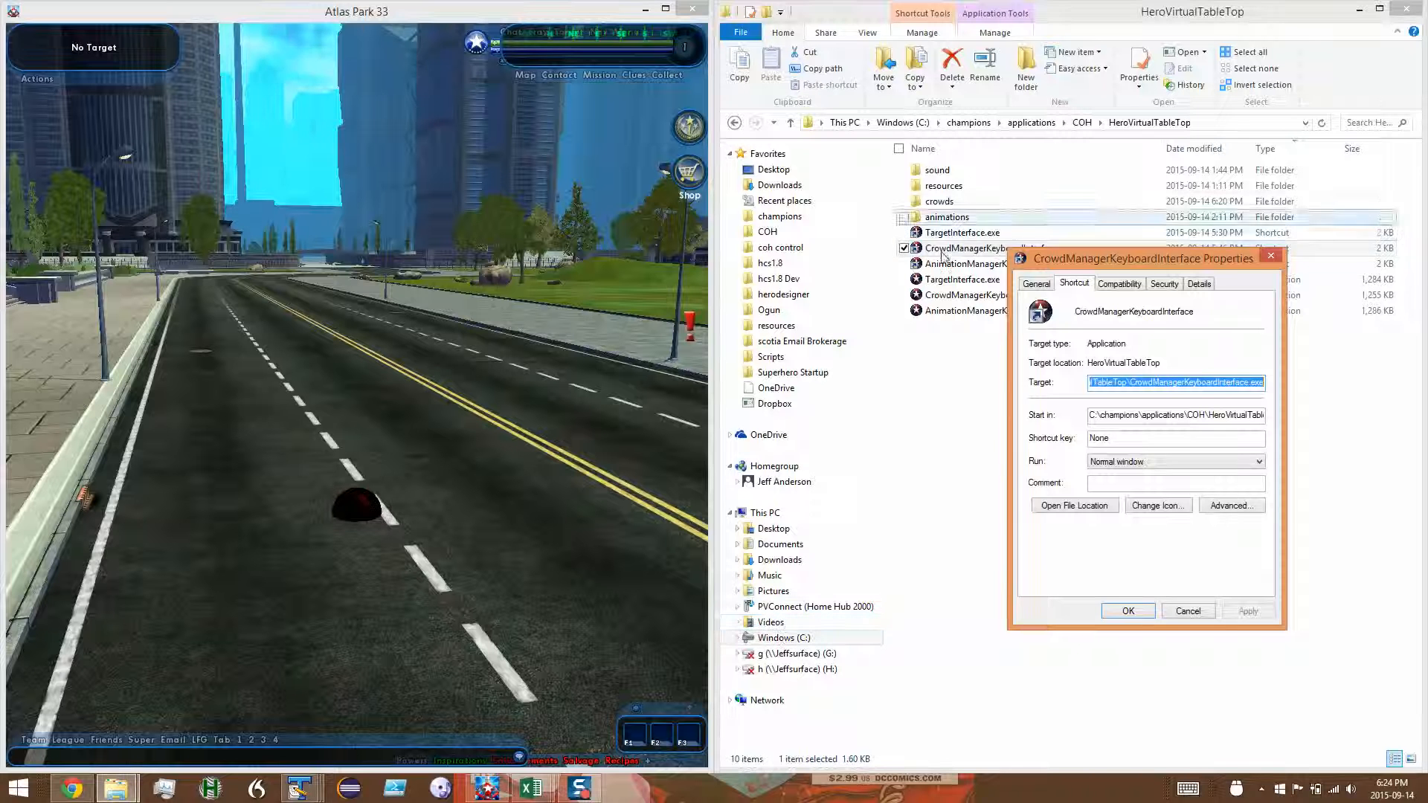
{"action": "left_click", "coordinate": [1247, 508]}
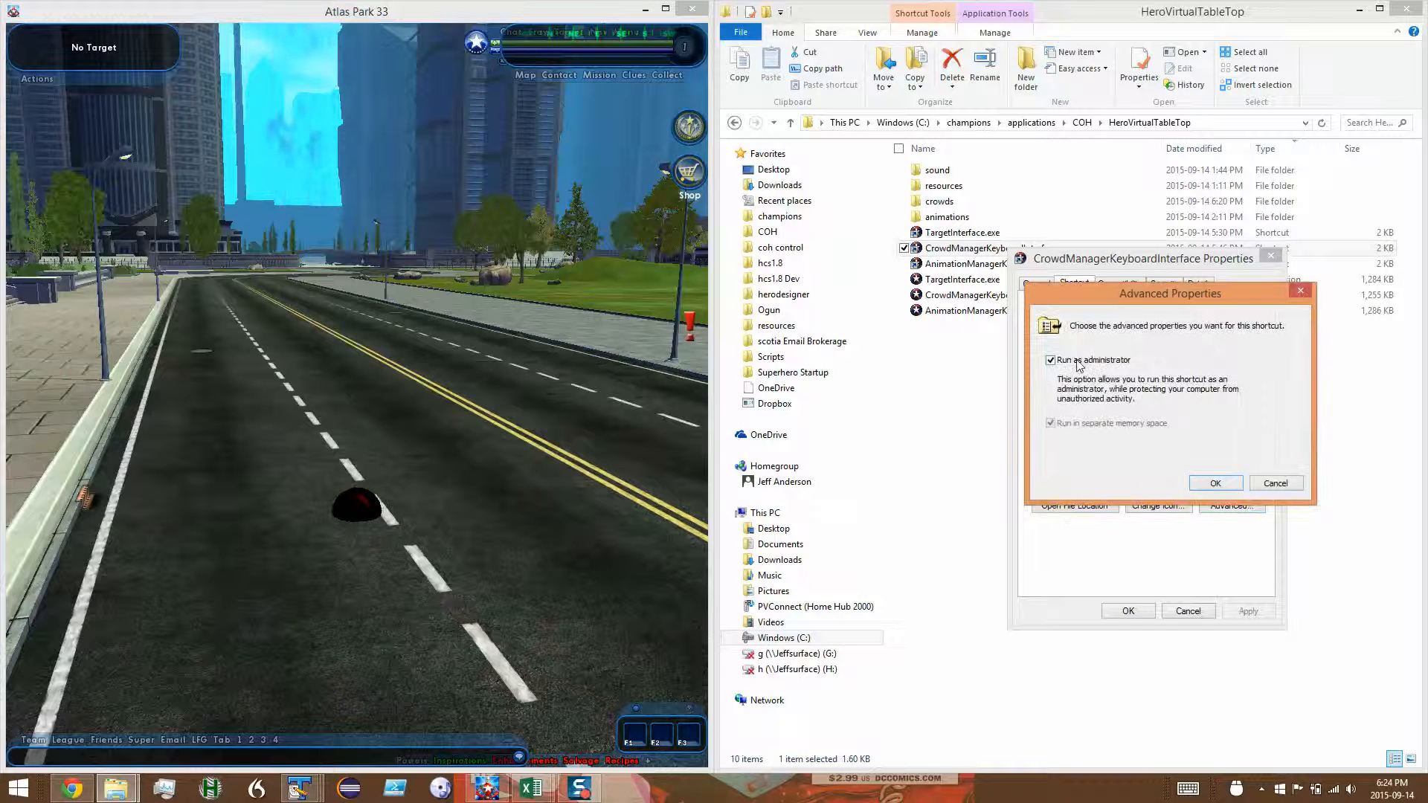
{"action": "left_click", "coordinate": [1216, 483]}
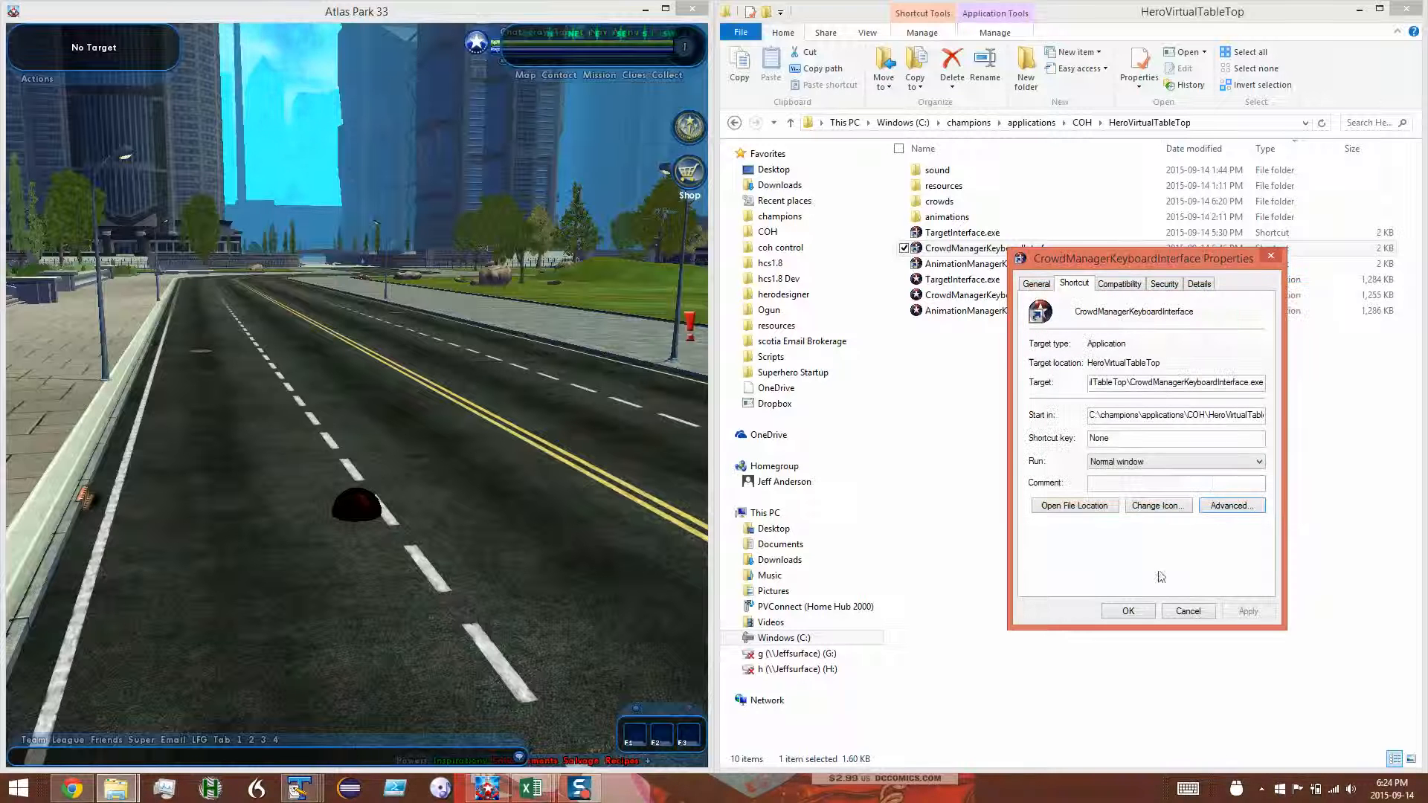
{"action": "left_click", "coordinate": [1128, 613]}
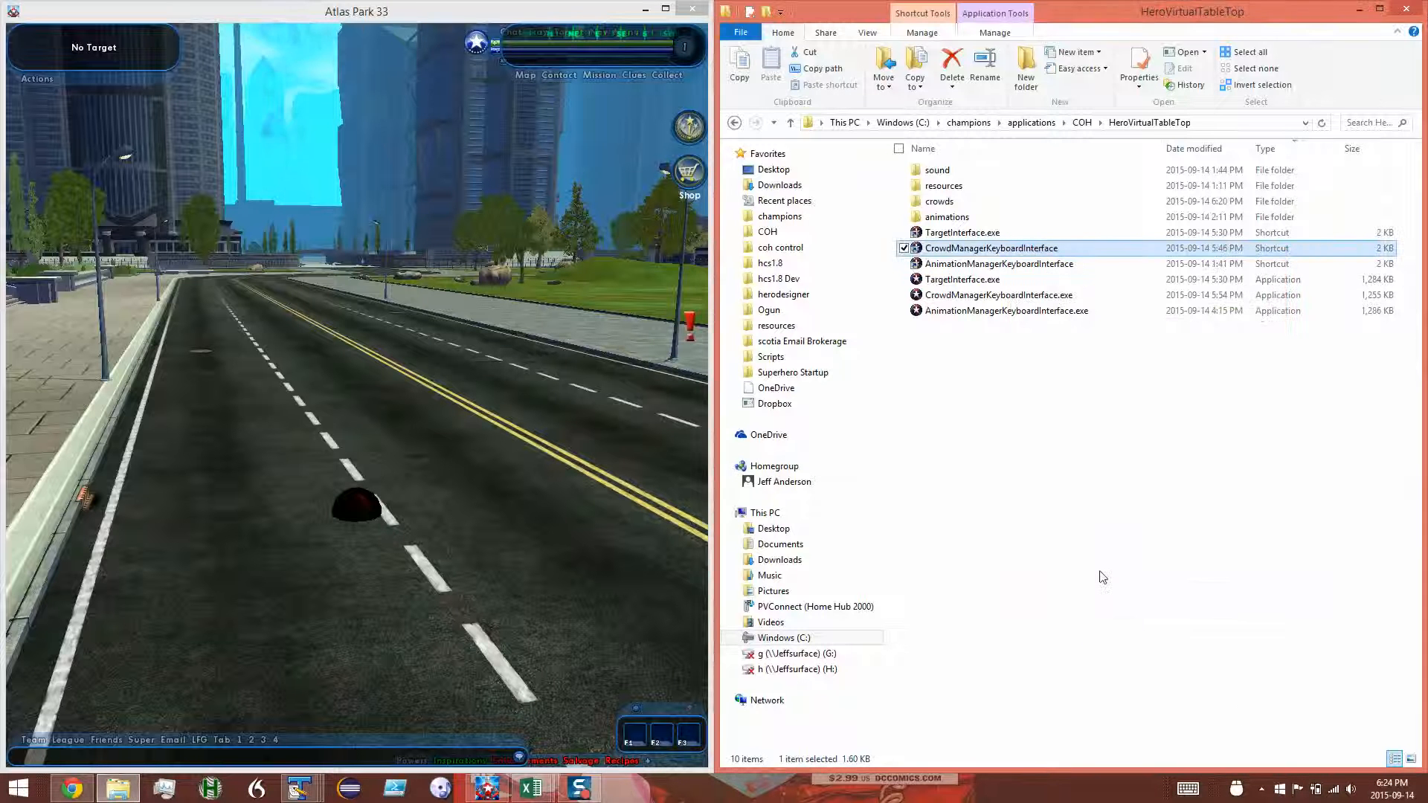
Exit the keyboard interface script running in the background and launch the CrowdManagerKeyboardInterface shortcut
{"action": "left_click", "coordinate": [1262, 787]}
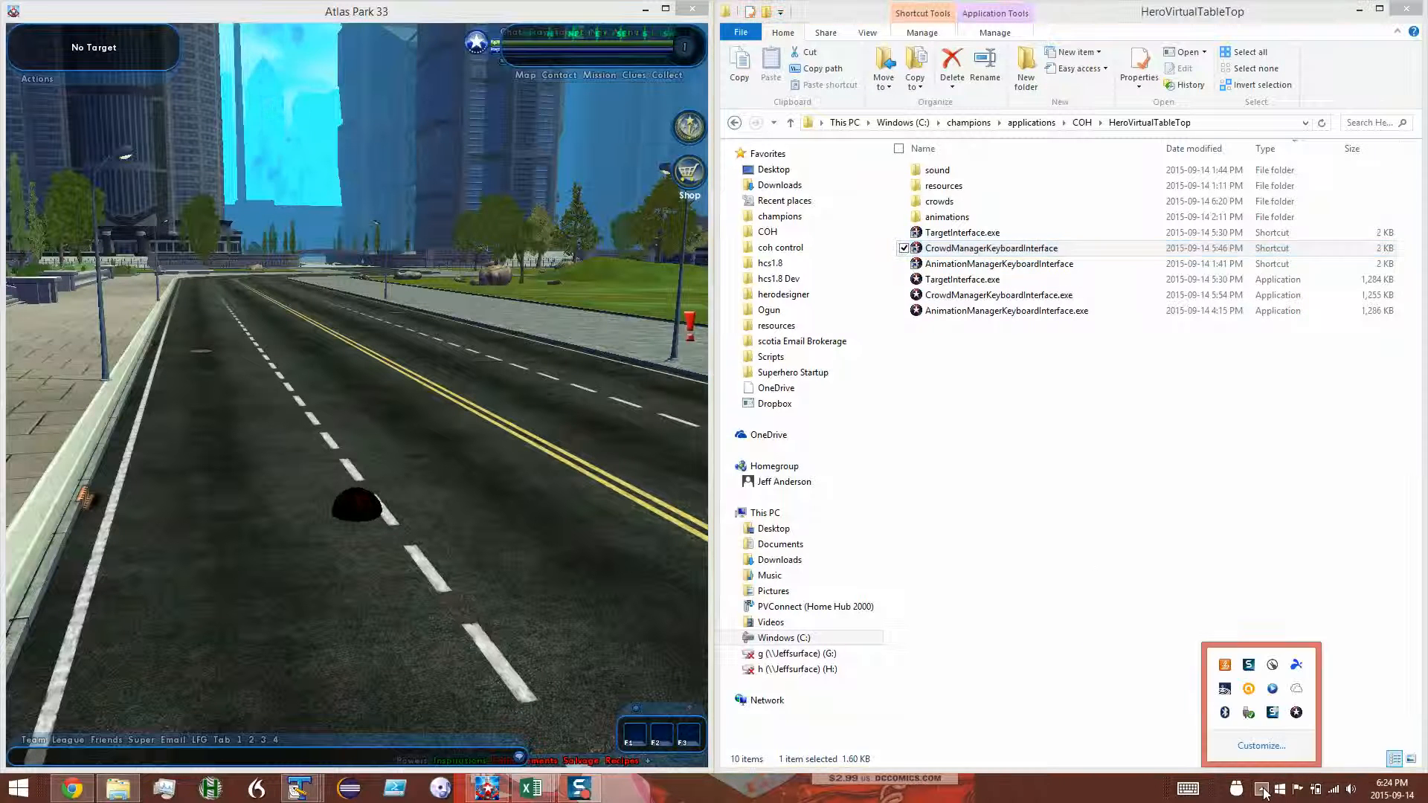
{"action": "right_click", "coordinate": [1297, 712]}
{"action": "left_click", "coordinate": [1323, 756]}
{"action": "left_click", "coordinate": [1143, 503]}
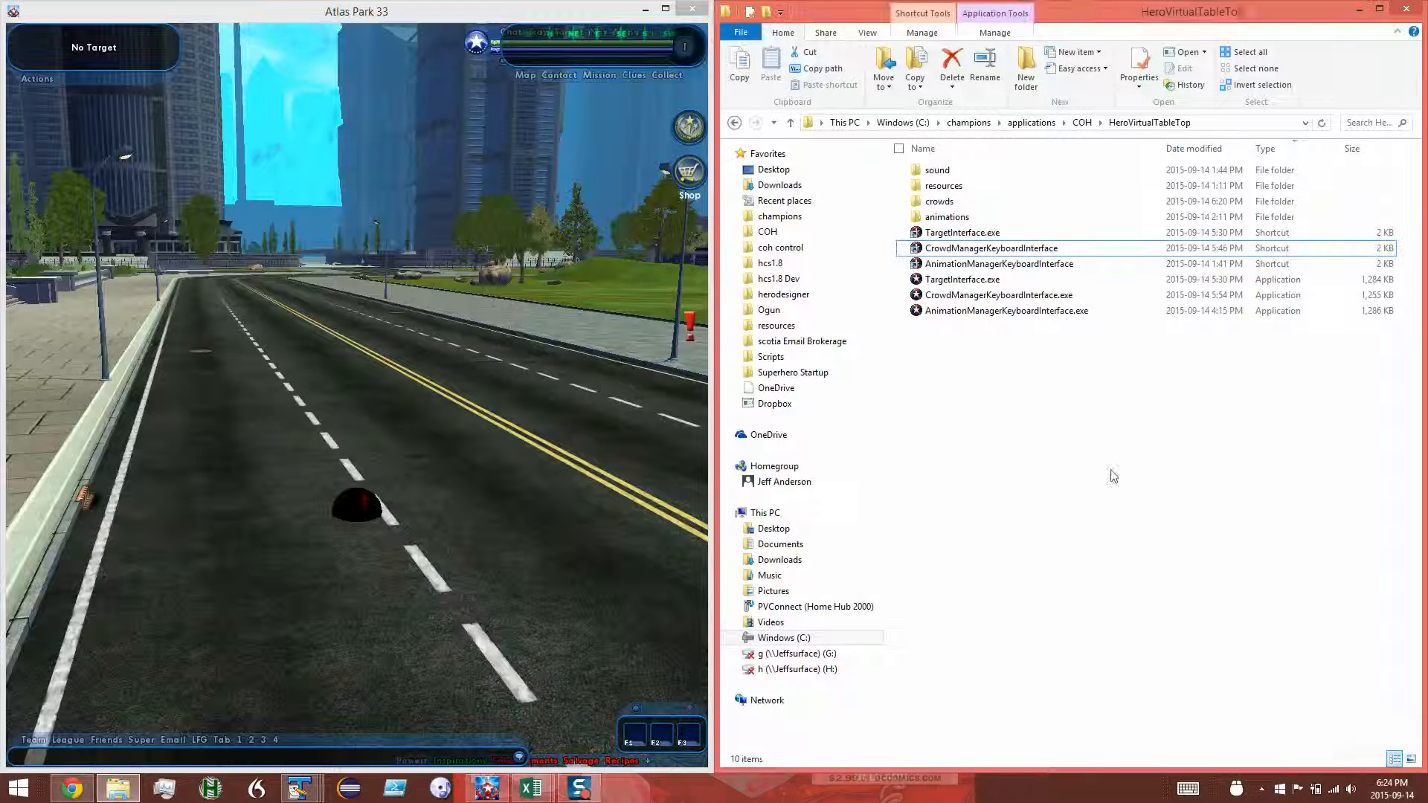
{"action": "double_click", "coordinate": [955, 250]}
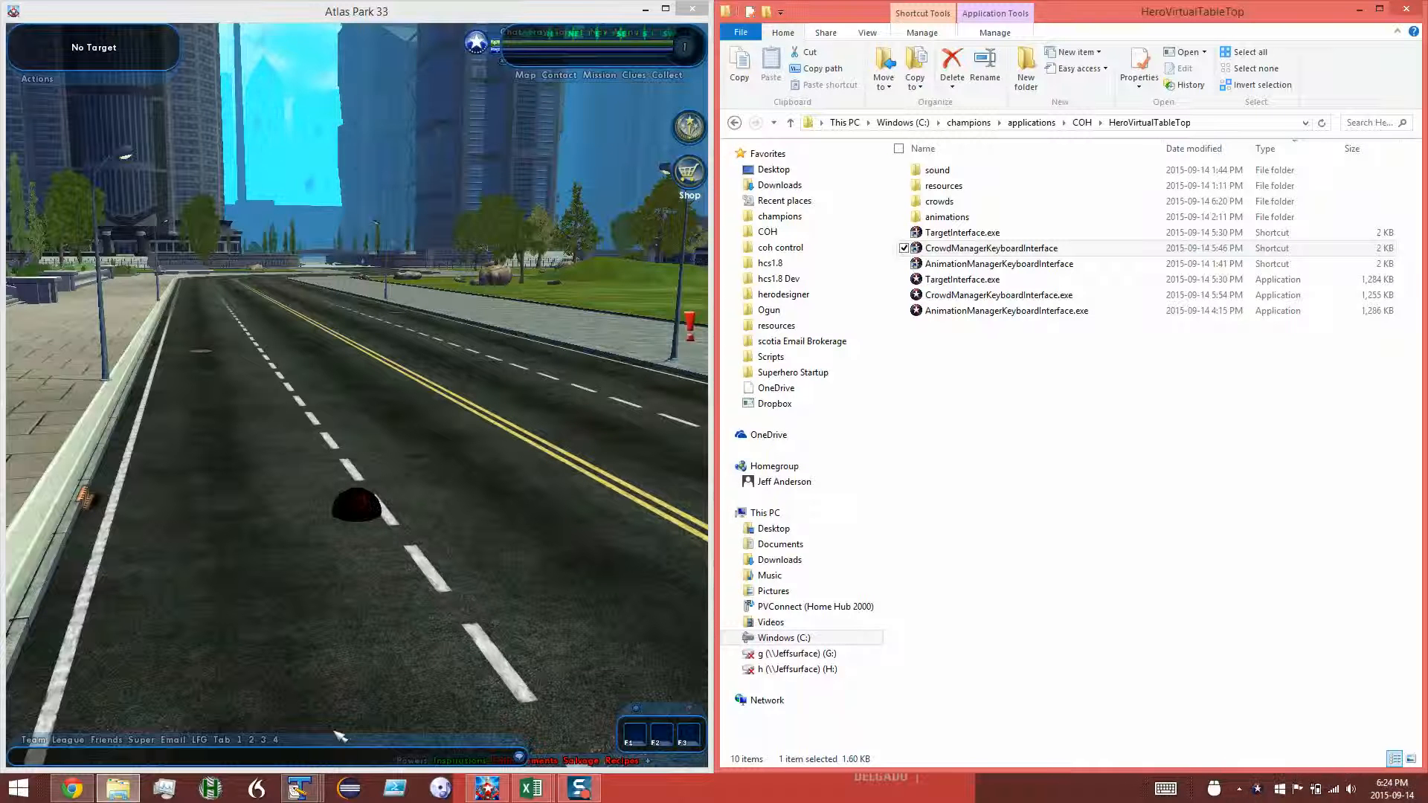
Switch to the TextPad window holding keybinds.txt and show the Document1 list of names
{"action": "mouse_move", "coordinate": [302, 794]}
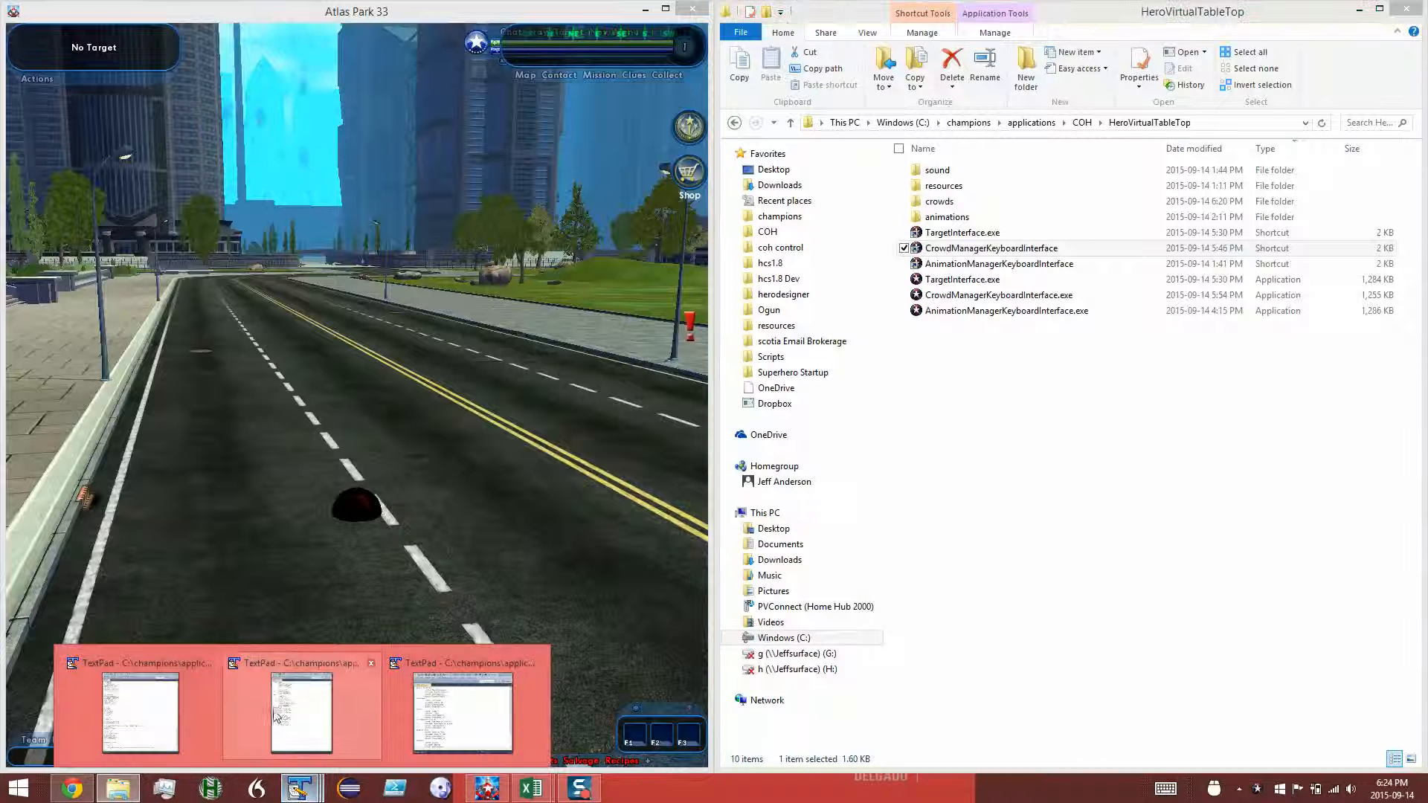
{"action": "mouse_move", "coordinate": [305, 751]}
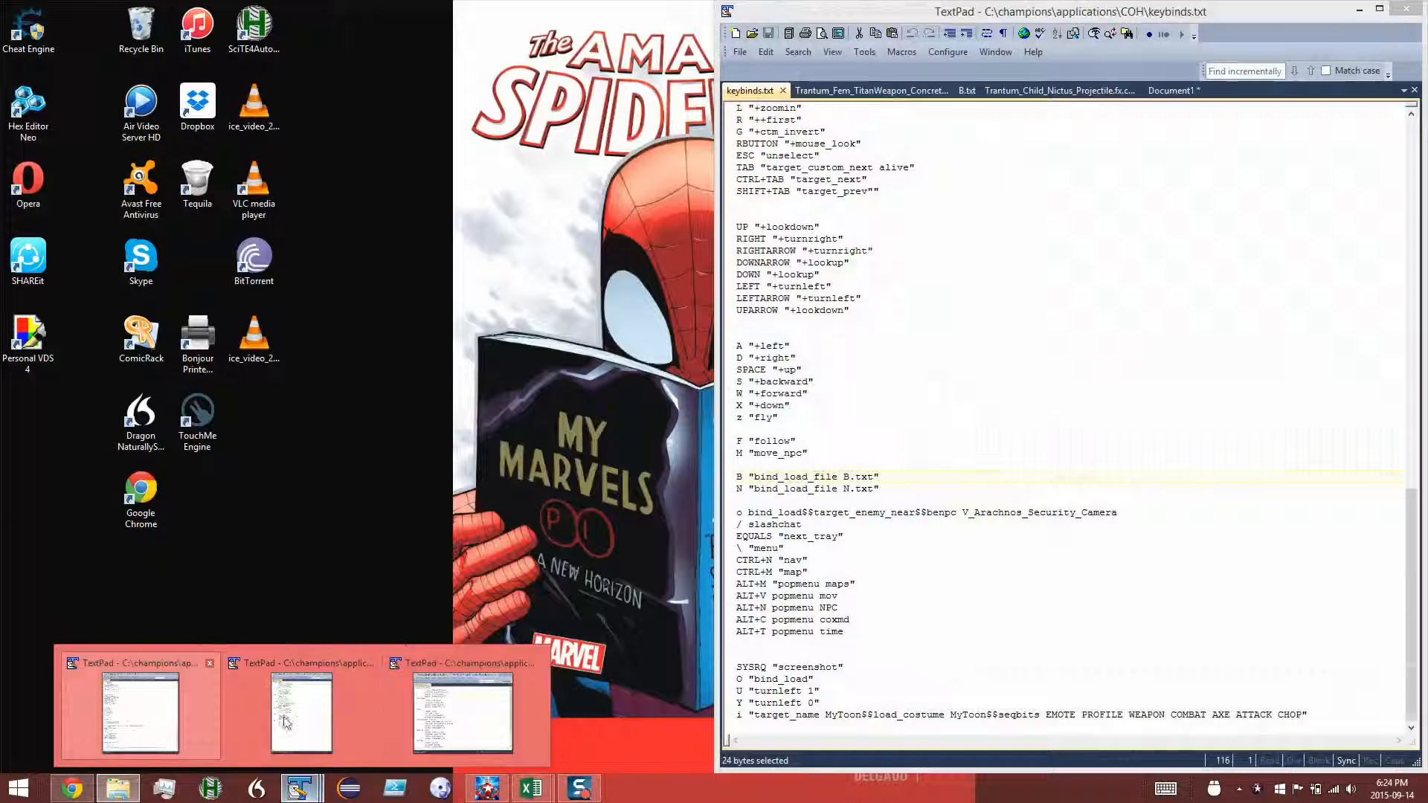
{"action": "mouse_move", "coordinate": [454, 722]}
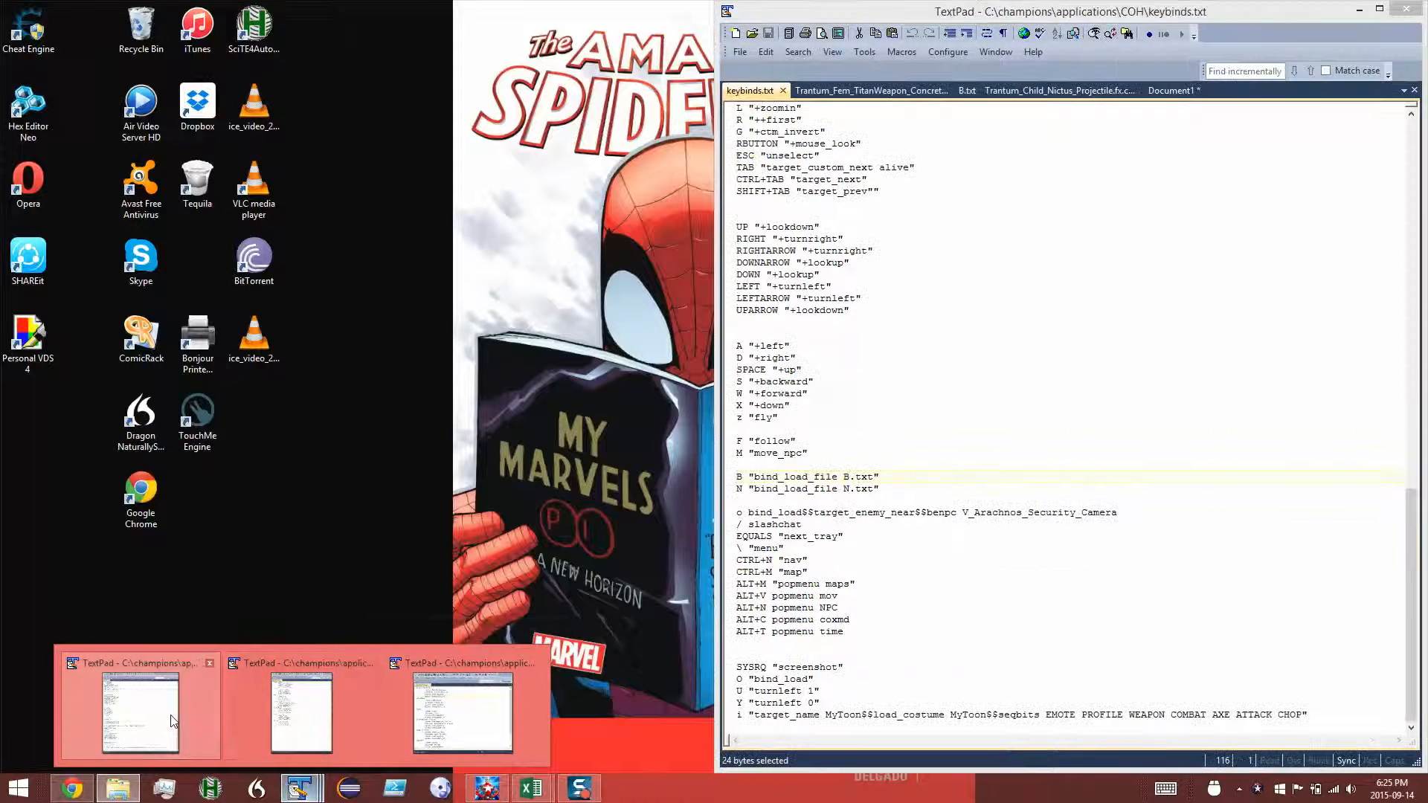
{"action": "left_click", "coordinate": [141, 714]}
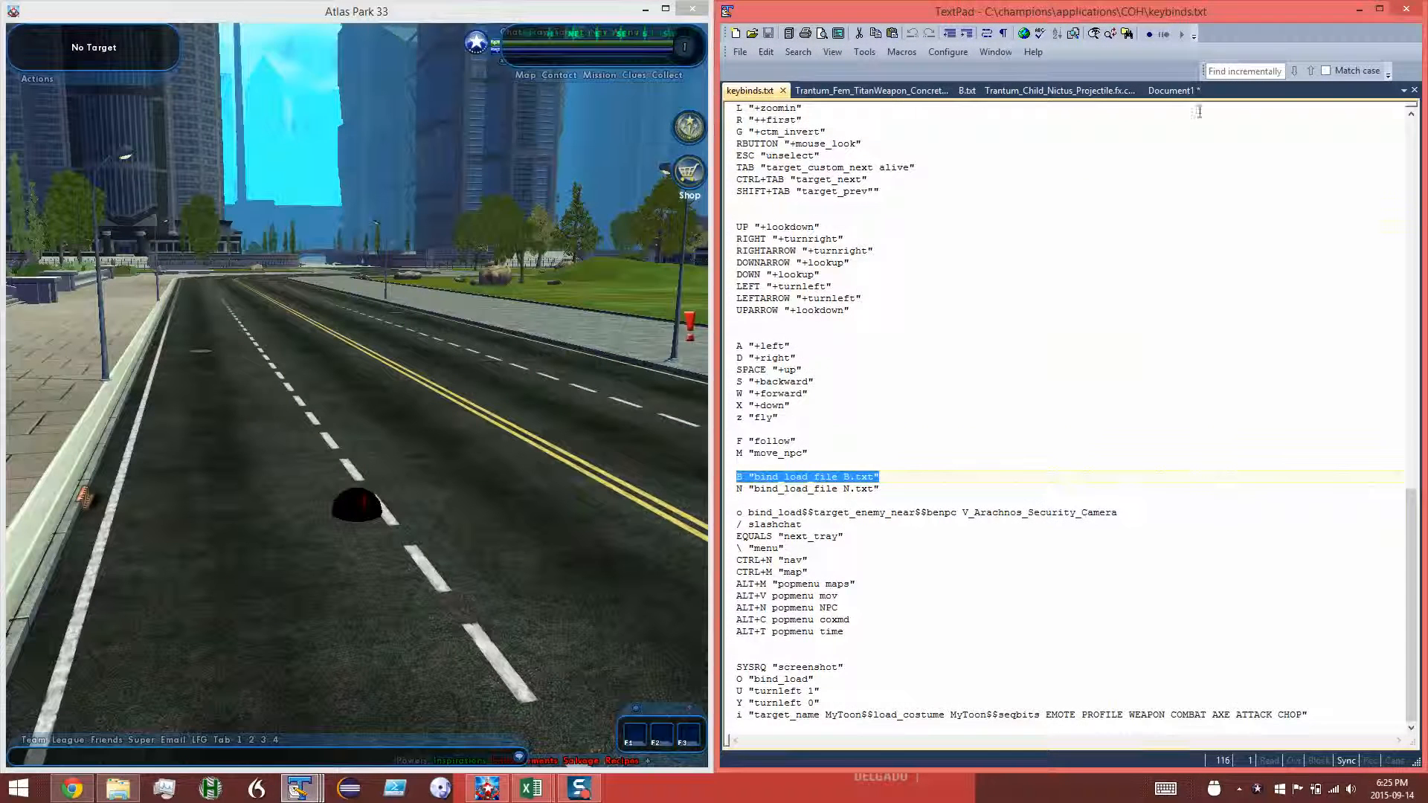
{"action": "left_click", "coordinate": [1171, 90]}
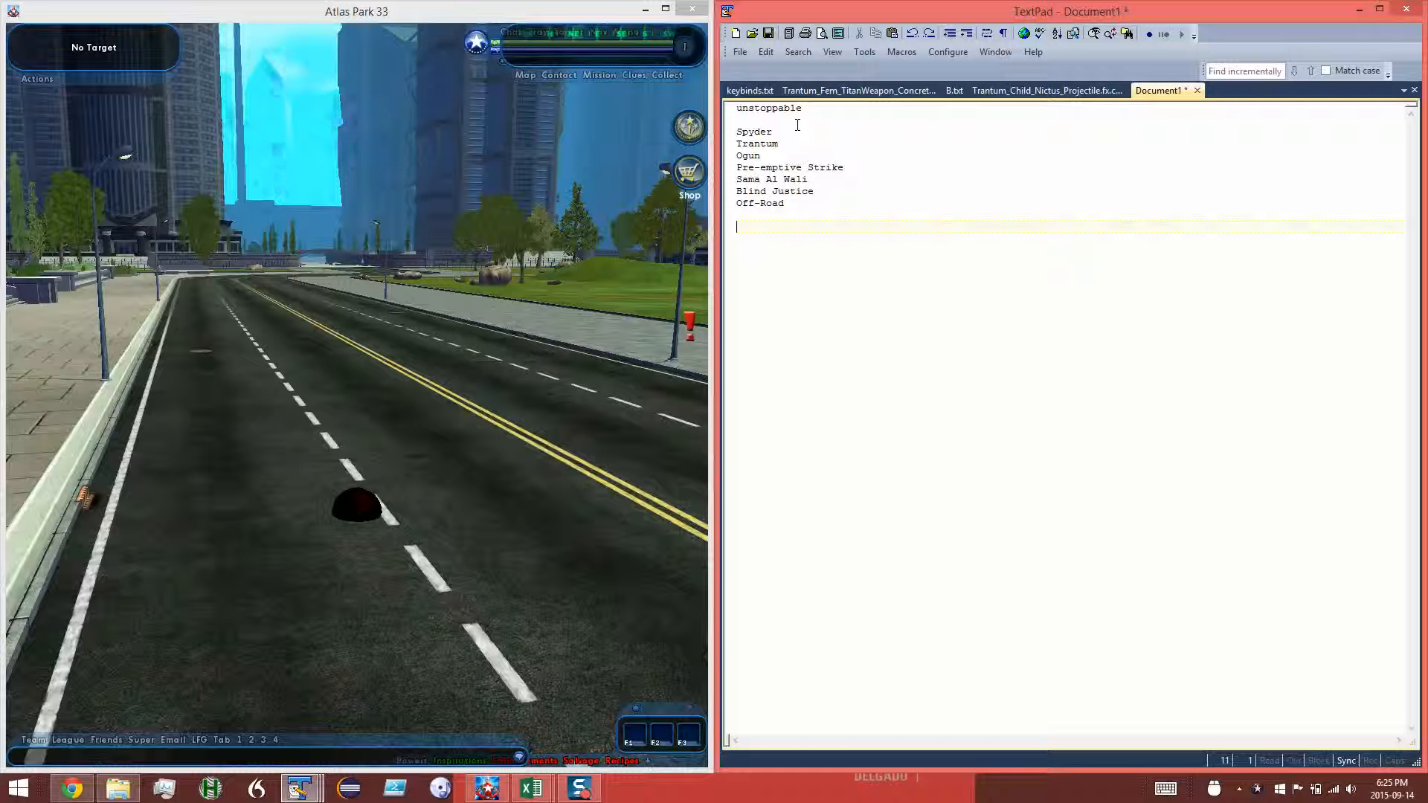
Use unstoppable from the list as the crowd name and spawn Spyder in the game as its member
{"action": "double_click", "coordinate": [774, 107]}
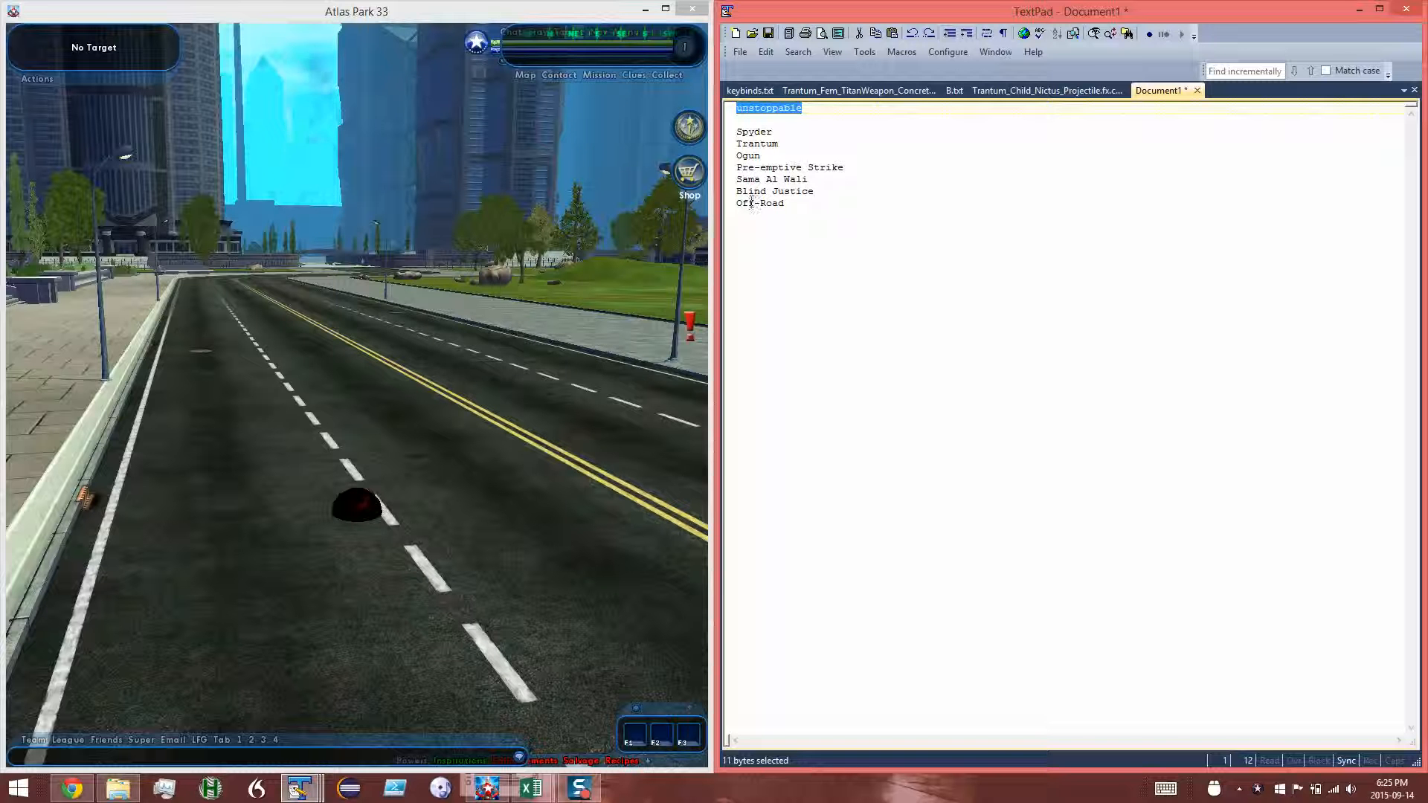
{"action": "left_click", "coordinate": [780, 121]}
{"action": "double_click", "coordinate": [761, 110]}
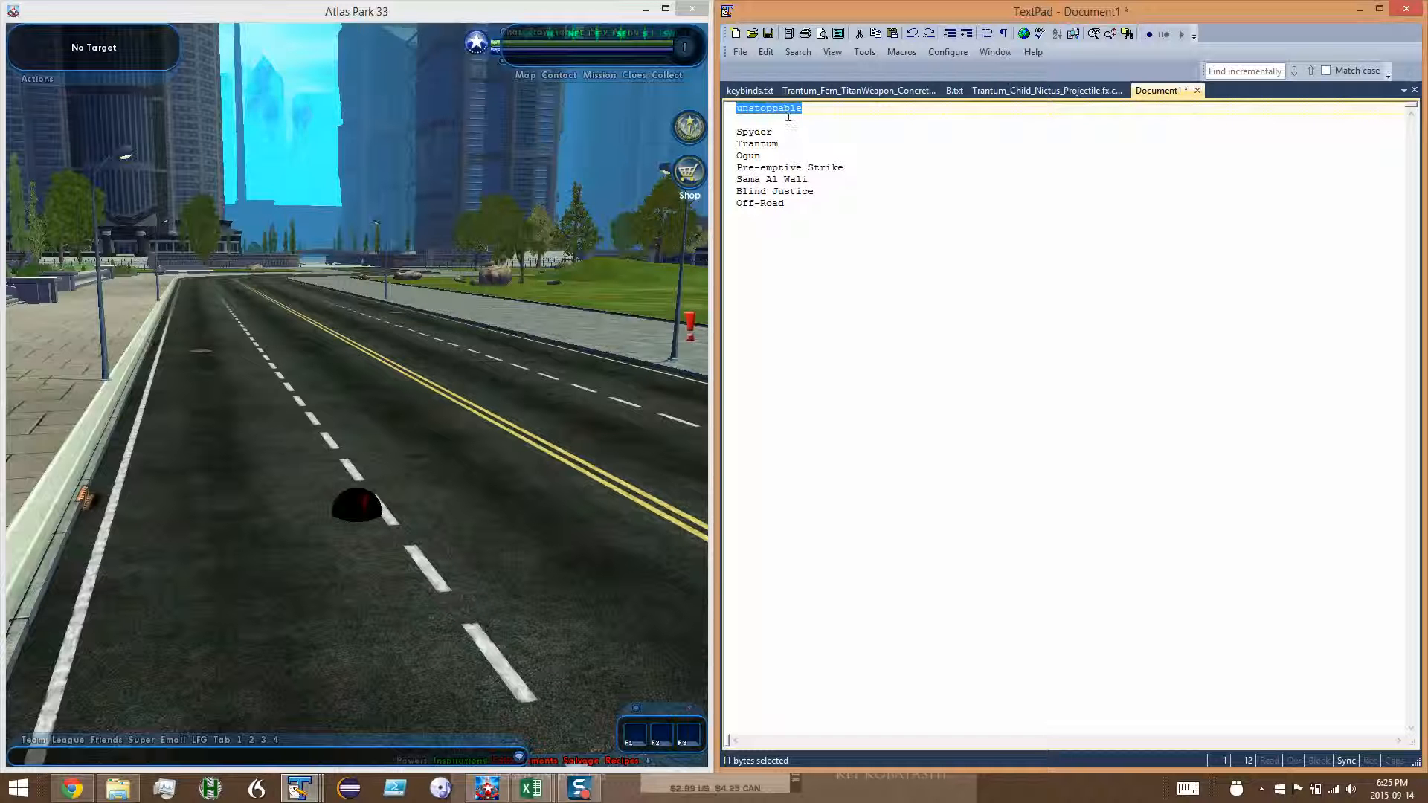
{"action": "double_click", "coordinate": [748, 134]}
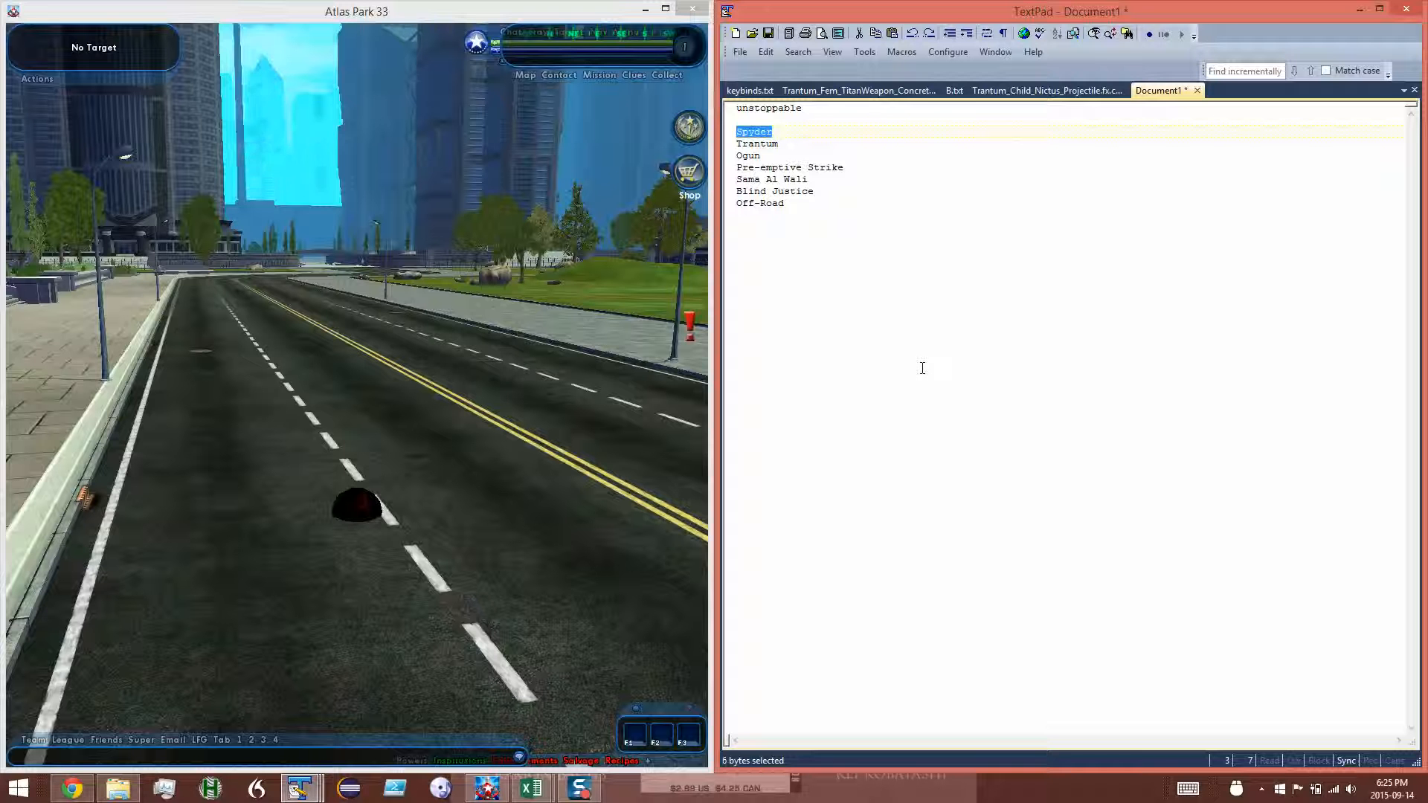
{"action": "key", "text": "alt+Tab"}
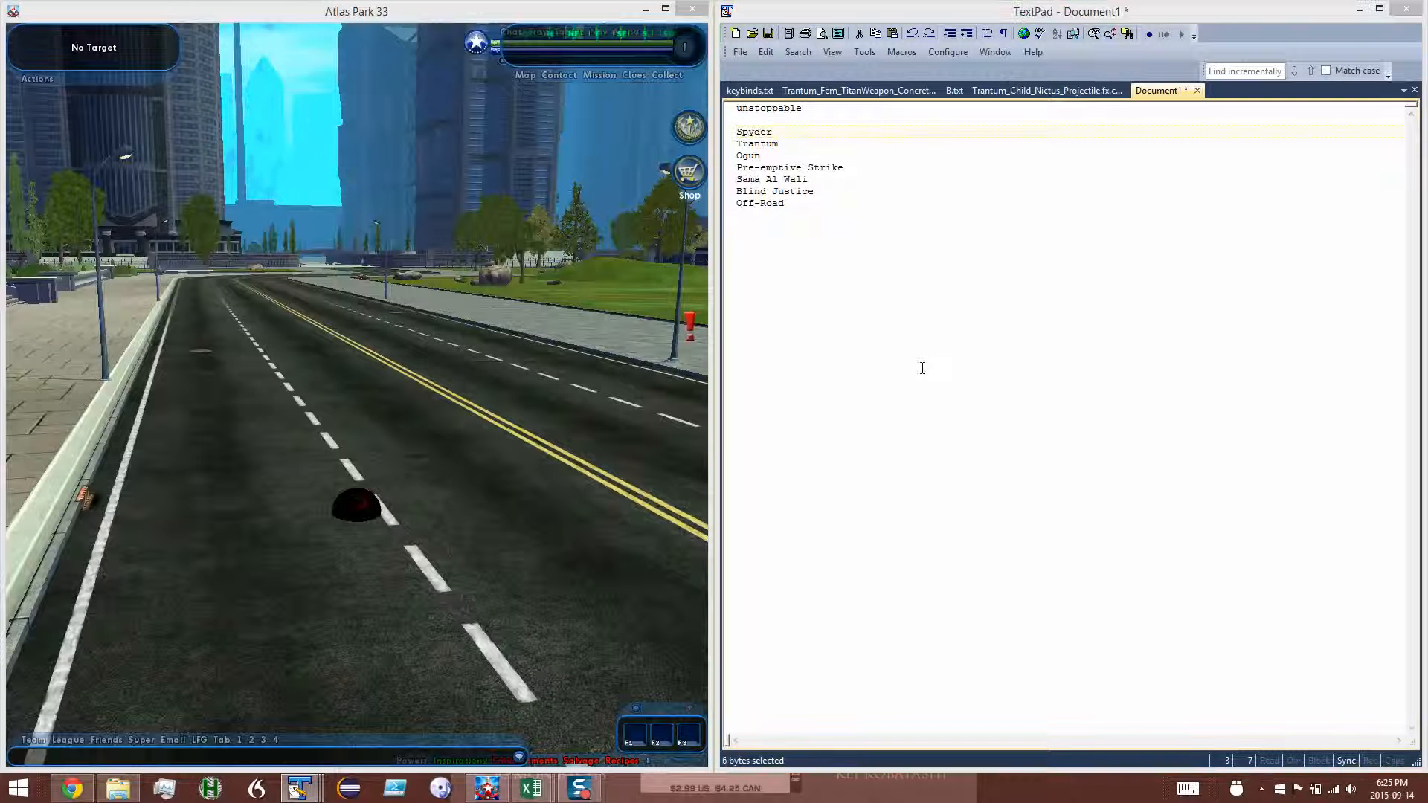
{"action": "key", "text": "alt+Tab"}
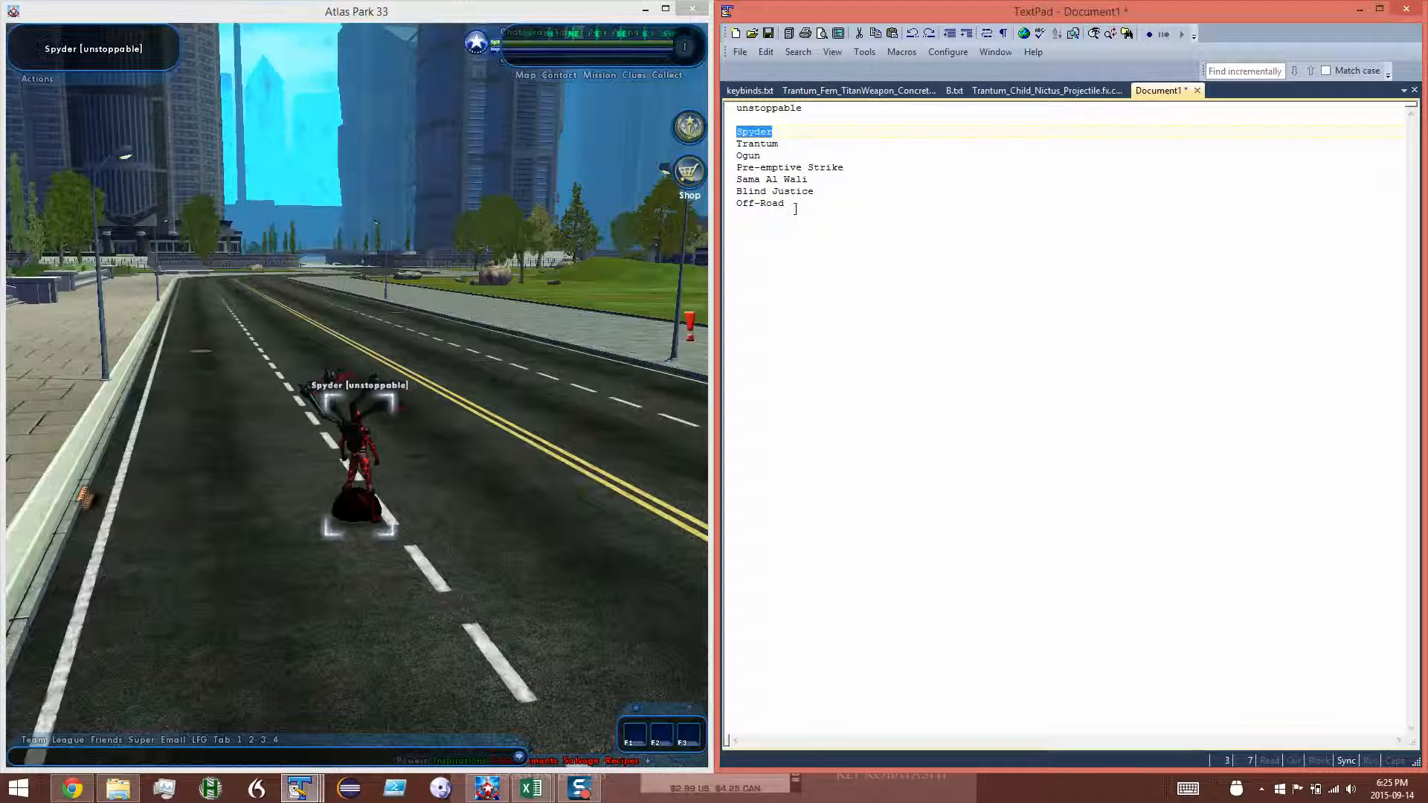
Spawn Trantum and Ogun from the name list as members of the unstoppable crowd
{"action": "double_click", "coordinate": [756, 144]}
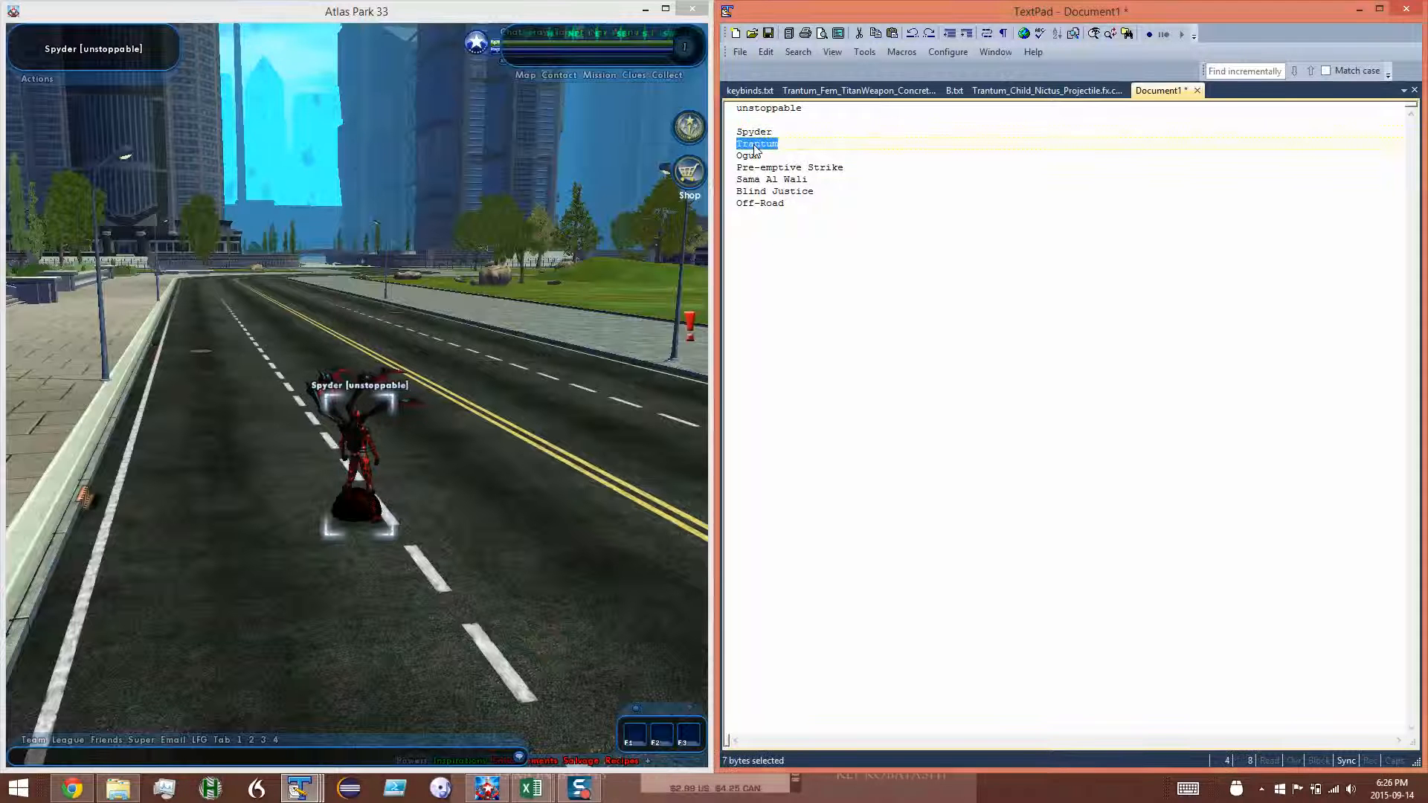
{"action": "key", "text": "alt+Tab"}
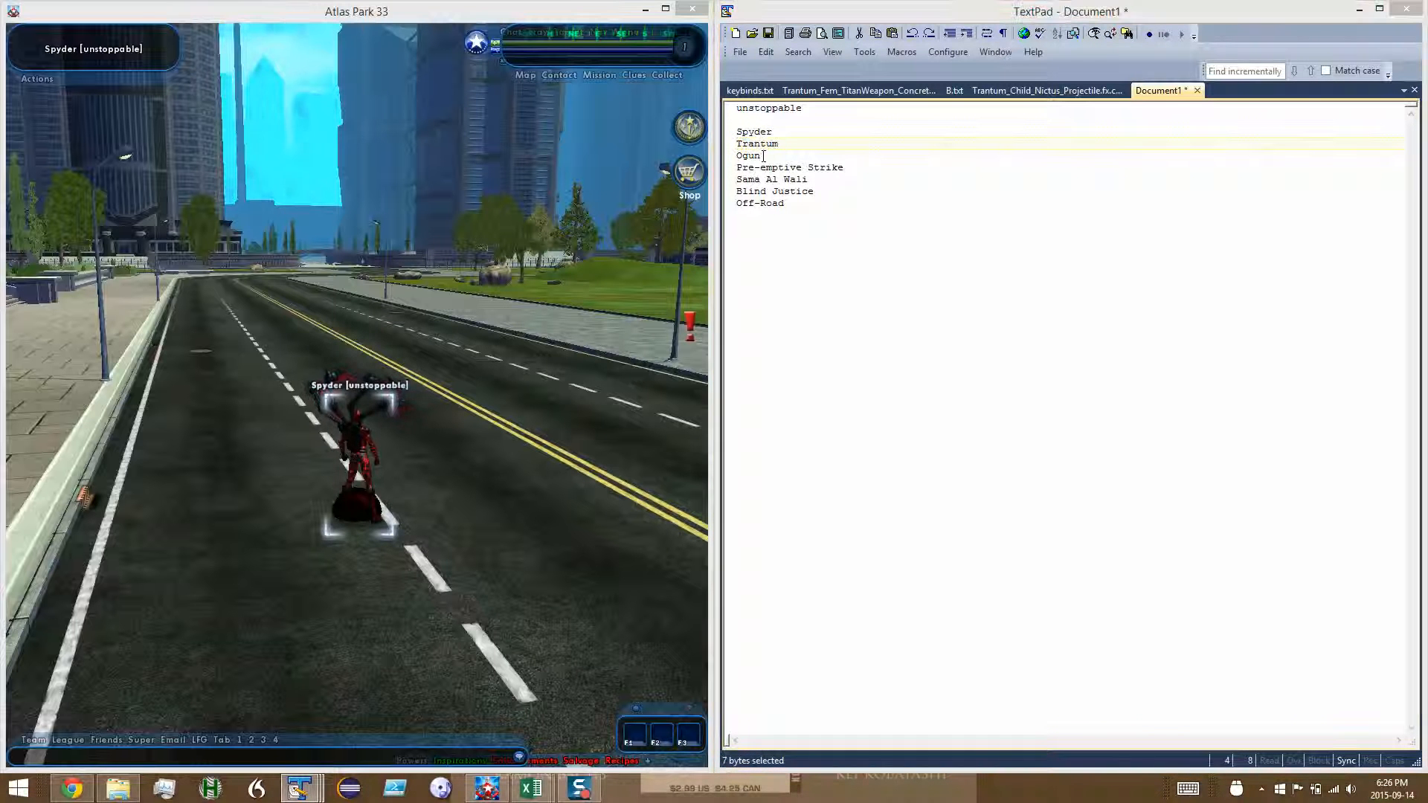
{"action": "key", "text": "alt+Tab"}
{"action": "key", "text": "Down"}
{"action": "left_click_drag", "start_coordinate": [762, 155], "coordinate": [732, 156]}
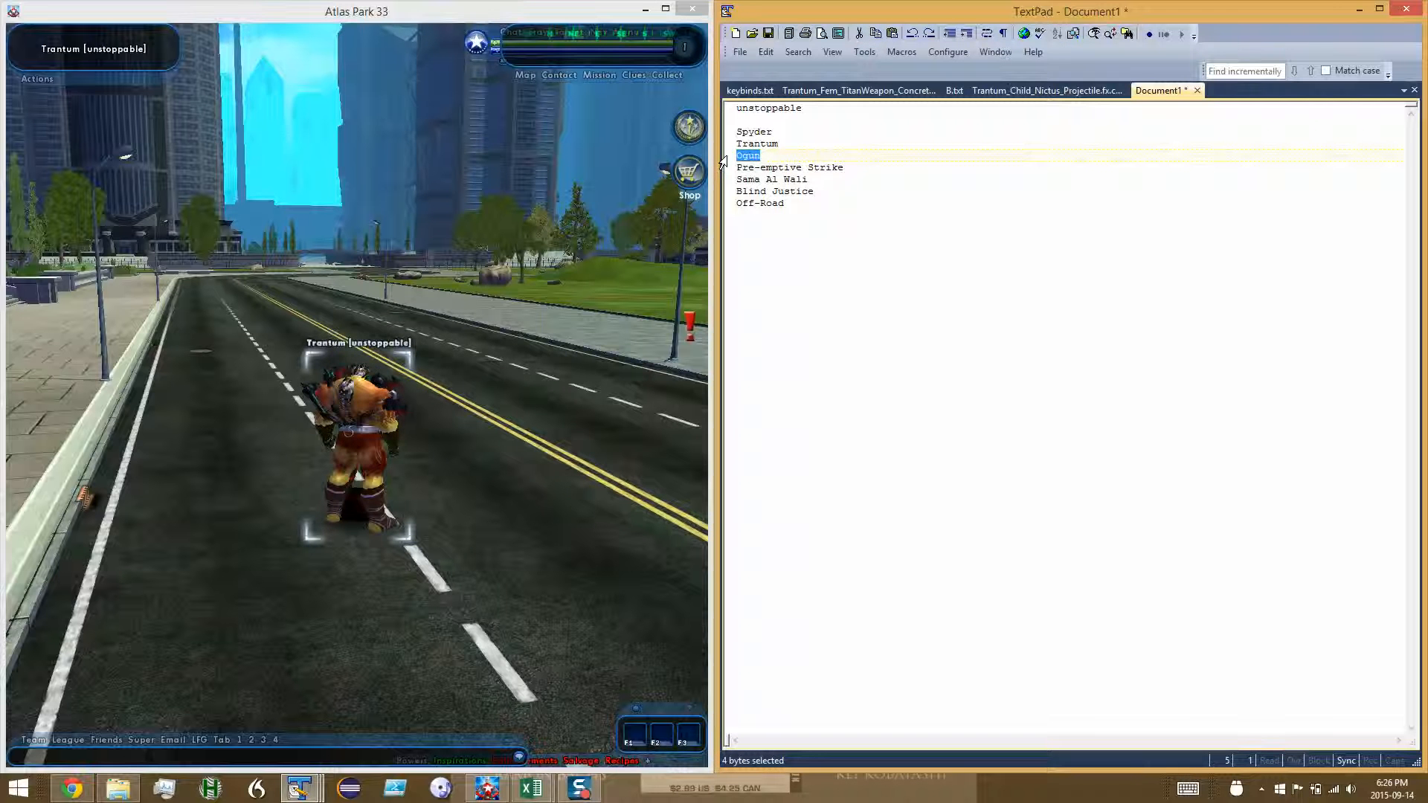
{"action": "key", "text": "alt+Tab"}
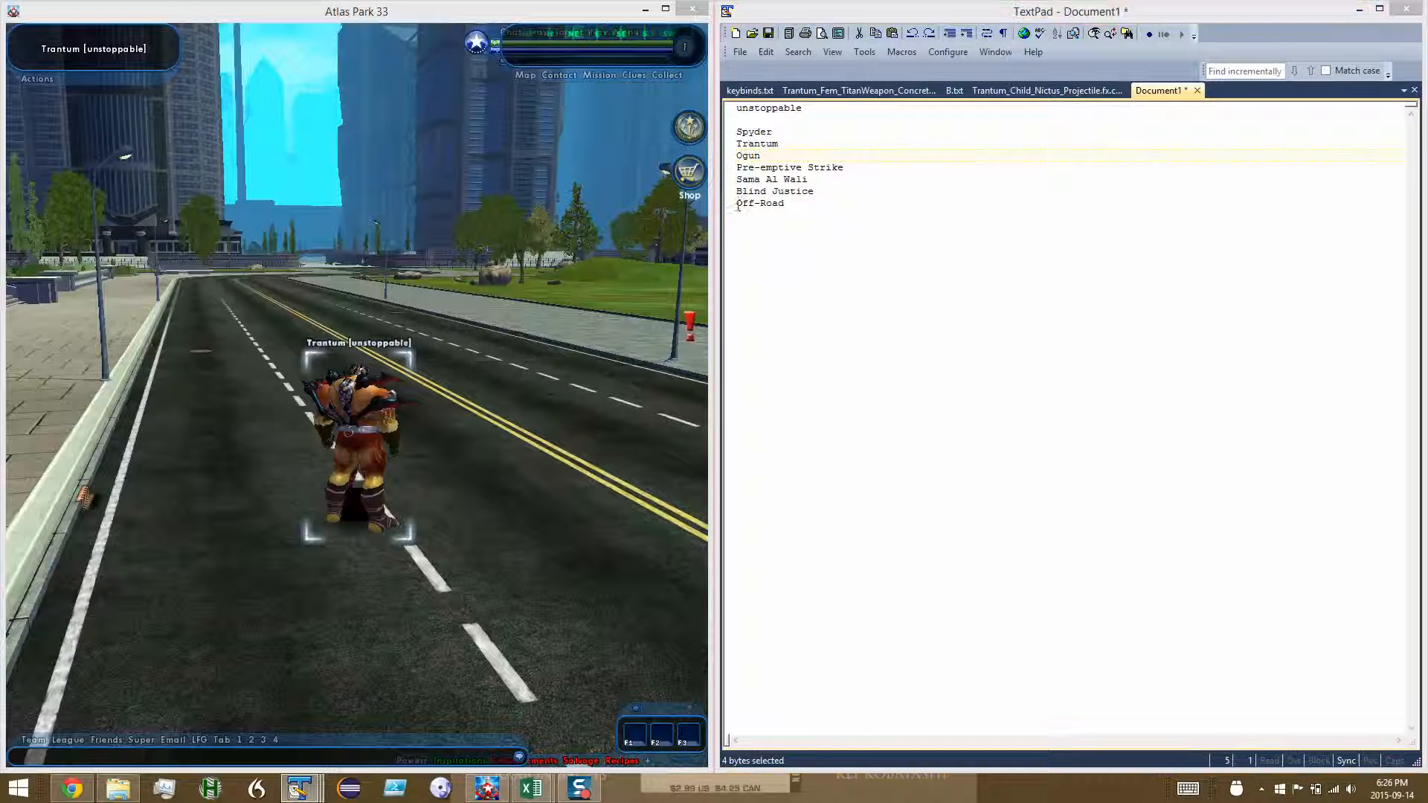
{"action": "key", "text": "alt+Tab"}
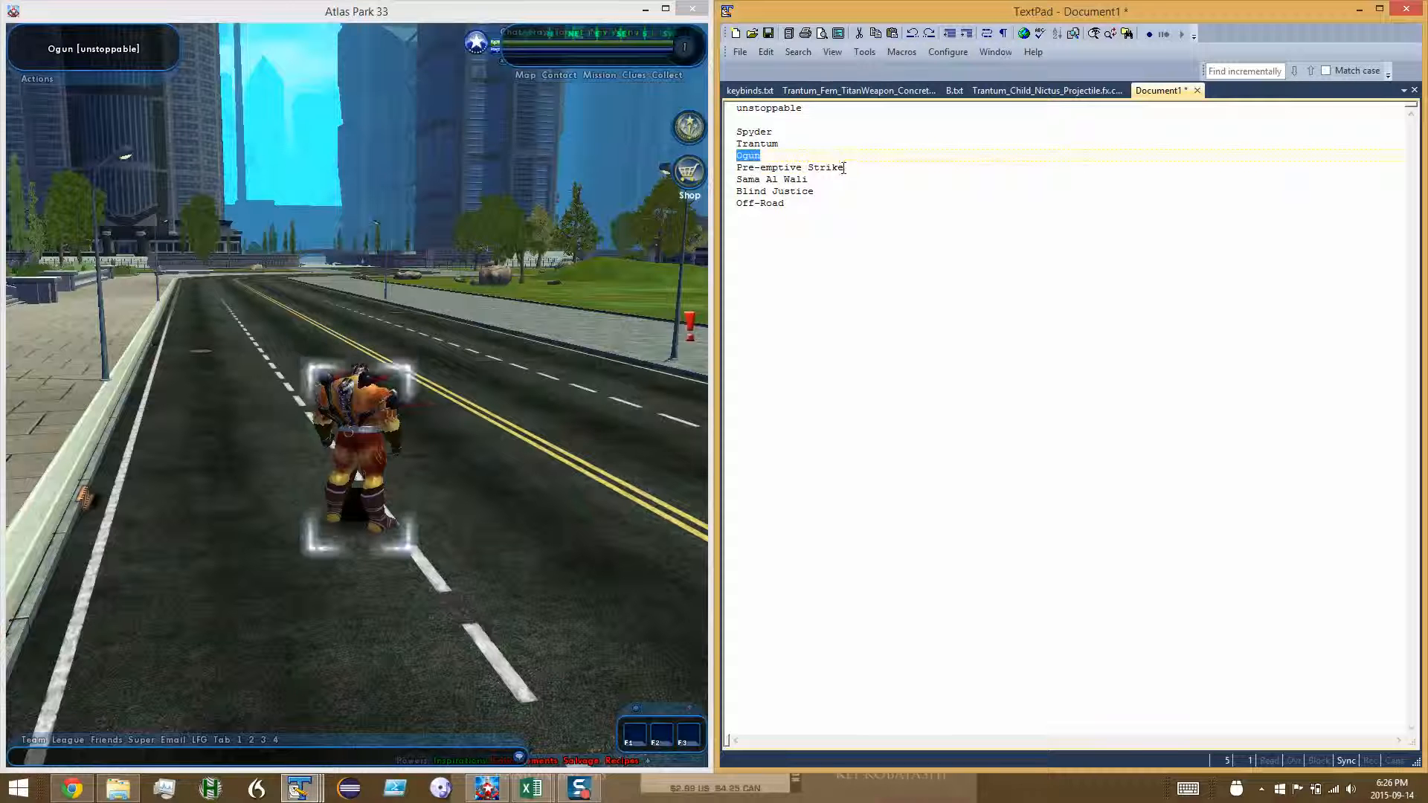
Spawn Pre-emptive Strike and Sama Al Wali from the name list into the unstoppable crowd
{"action": "left_click_drag", "start_coordinate": [844, 168], "coordinate": [727, 171]}
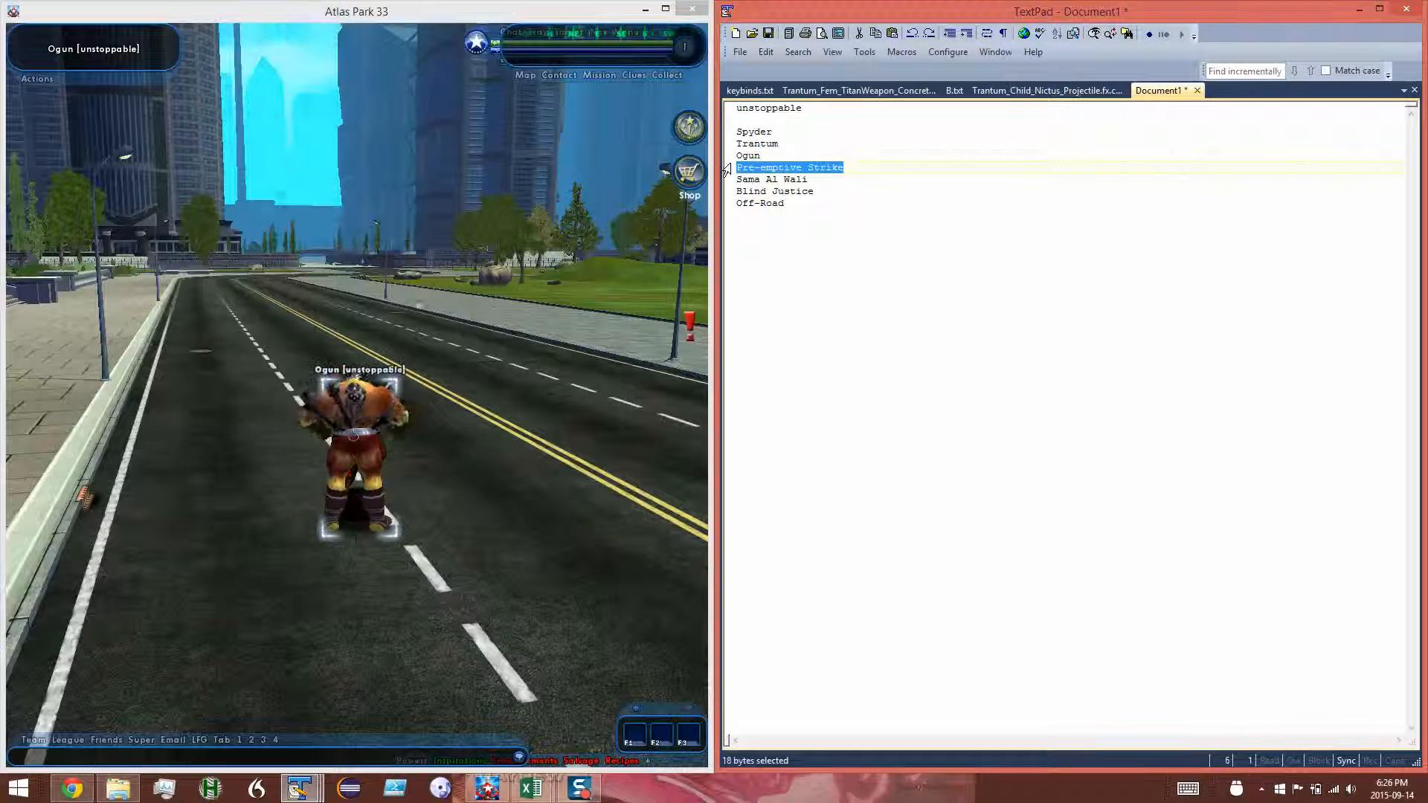
{"action": "key", "text": "alt+Tab"}
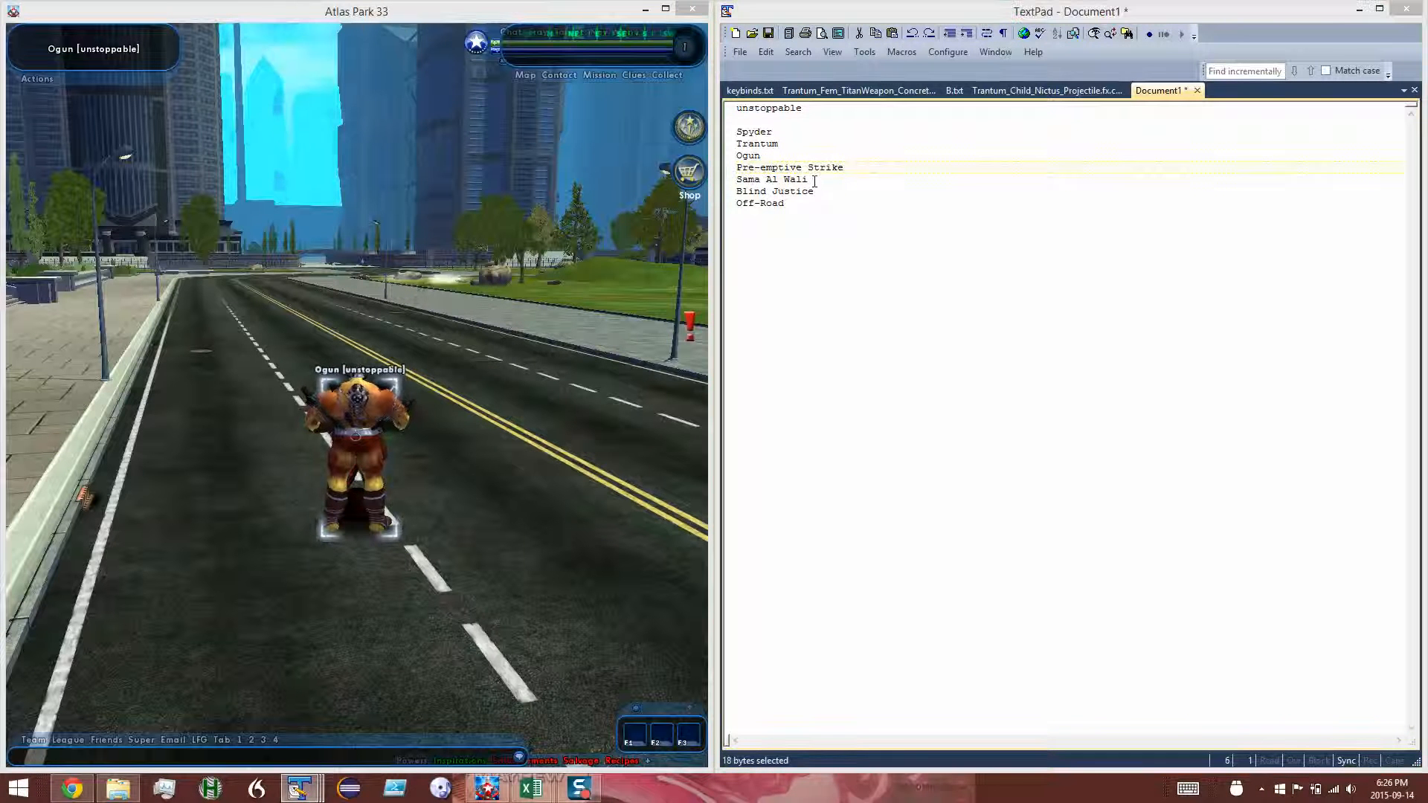
{"action": "key", "text": "alt+Tab"}
{"action": "left_click_drag", "start_coordinate": [815, 181], "coordinate": [729, 184]}
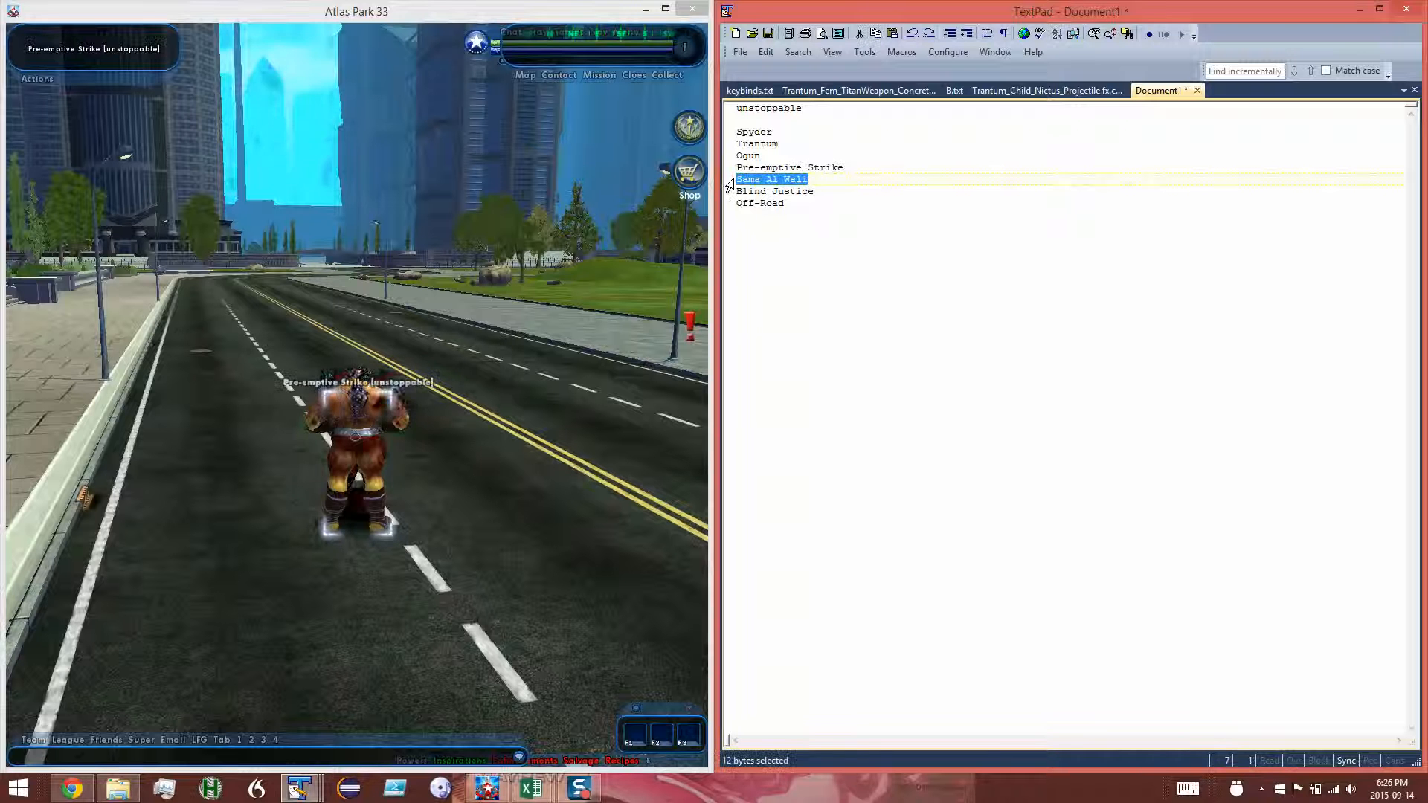
{"action": "key", "text": "alt+Tab"}
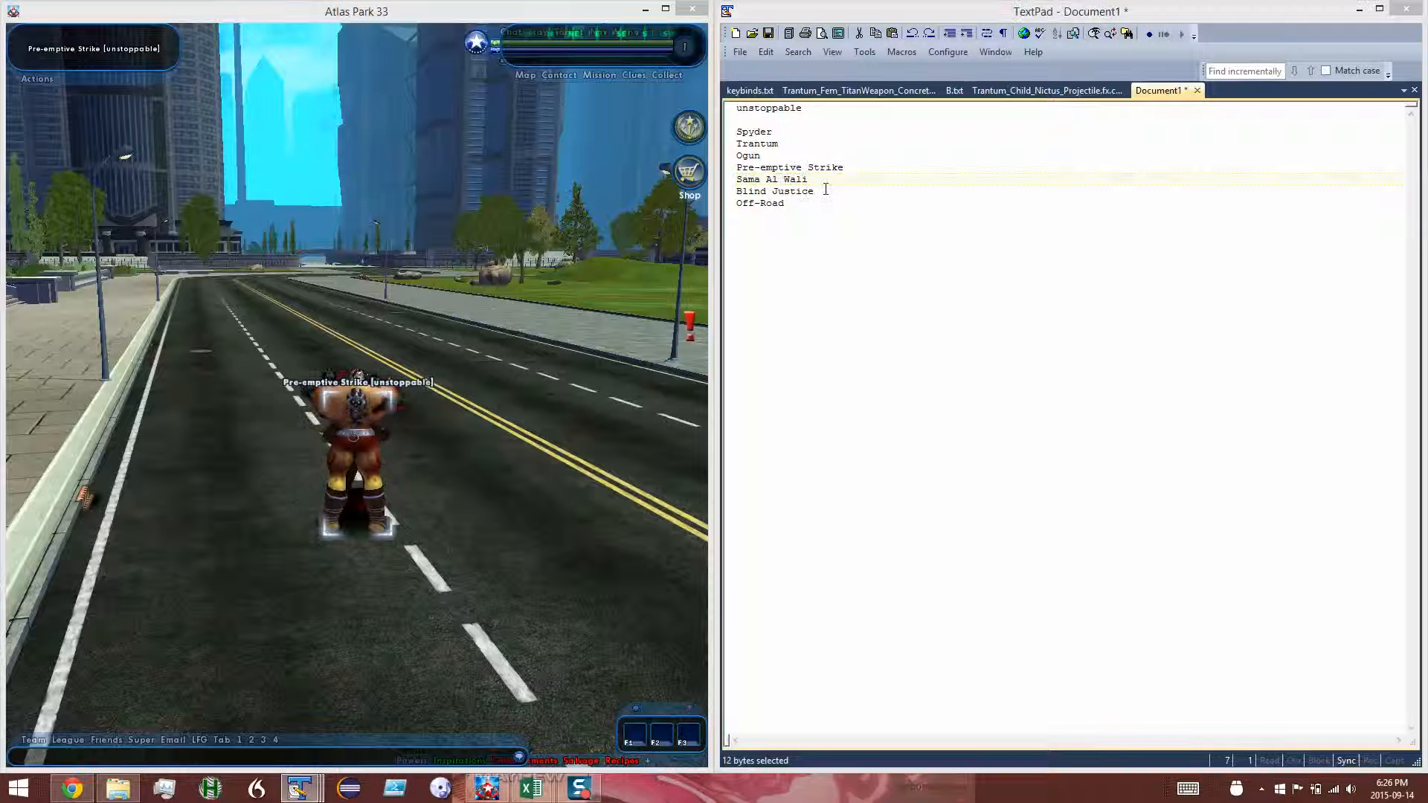
{"action": "key", "text": "alt+Tab"}
Spawn Blind Justice and Off-Road from the name list into the unstoppable crowd
{"action": "left_click_drag", "start_coordinate": [815, 191], "coordinate": [727, 197]}
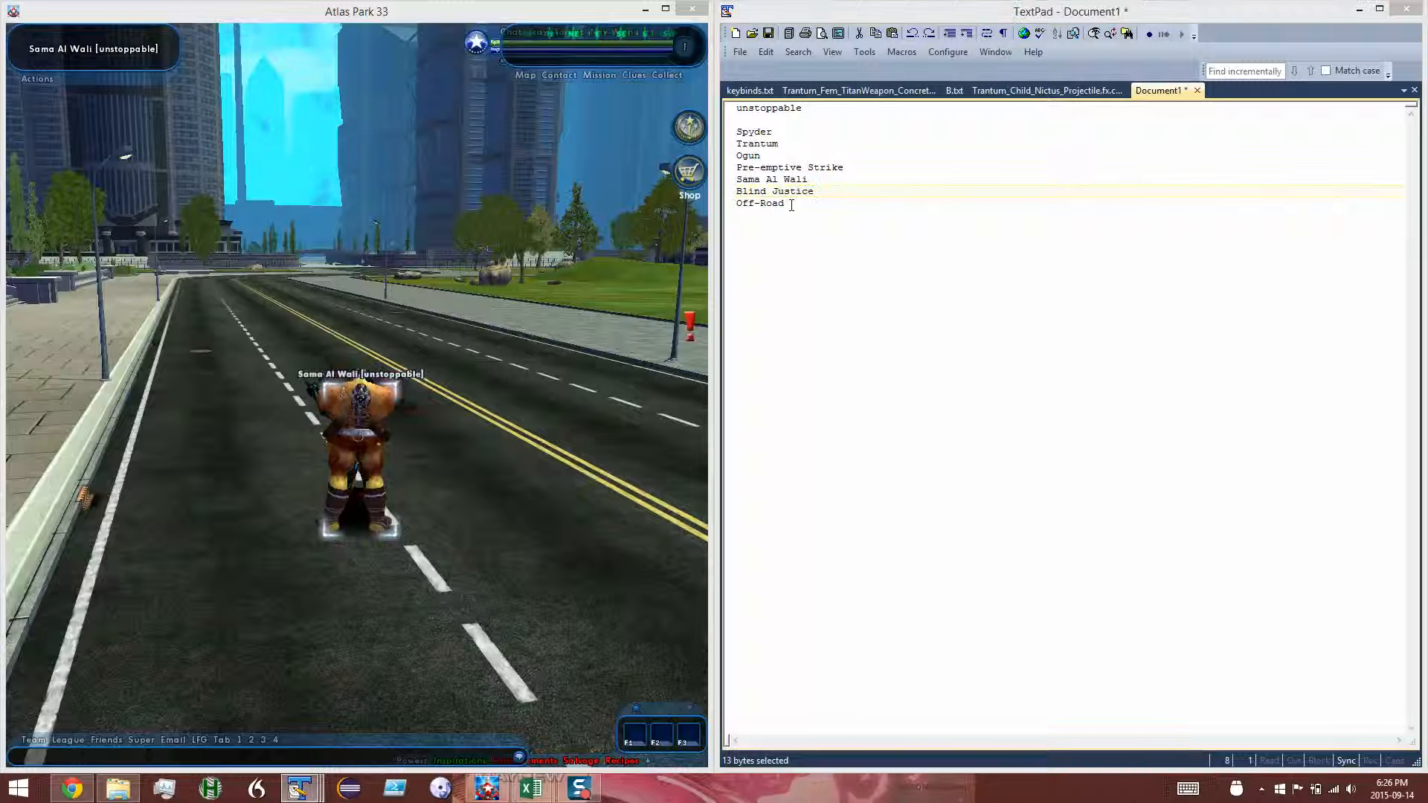
{"action": "key", "text": "alt+Tab"}
{"action": "left_click_drag", "start_coordinate": [790, 204], "coordinate": [730, 204]}
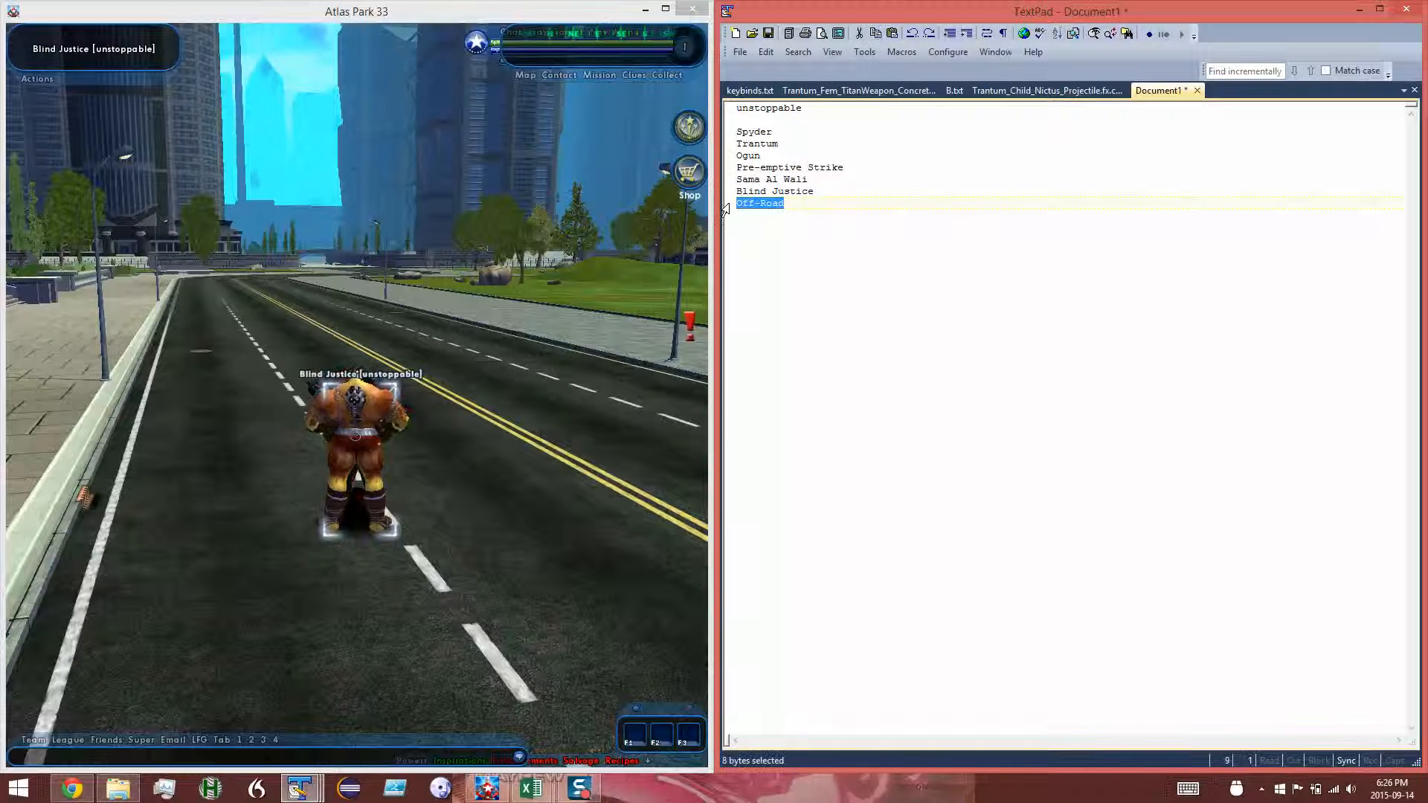
{"action": "key", "text": "alt+Tab"}
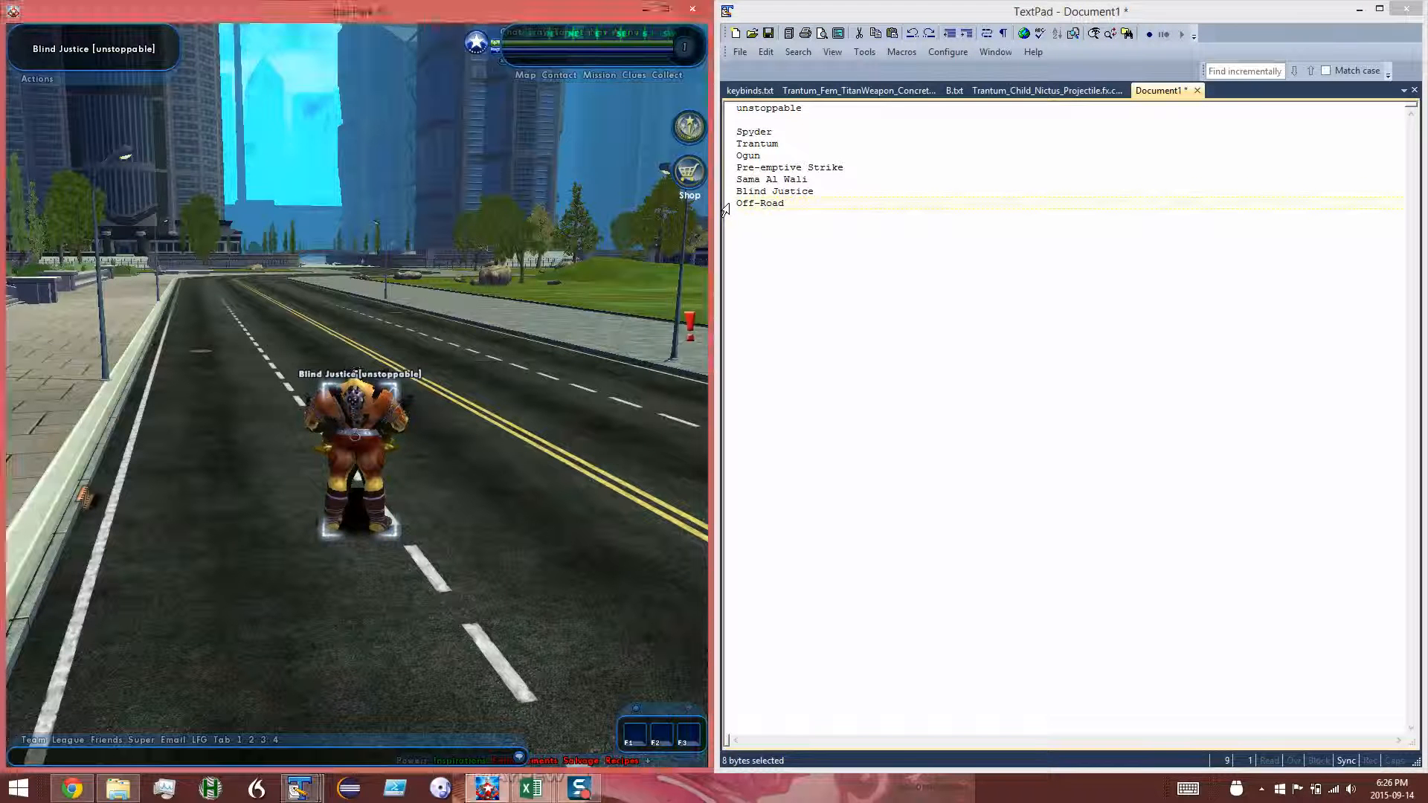
{"action": "key", "text": "alt+Tab"}
{"action": "left_click", "coordinate": [837, 201]}
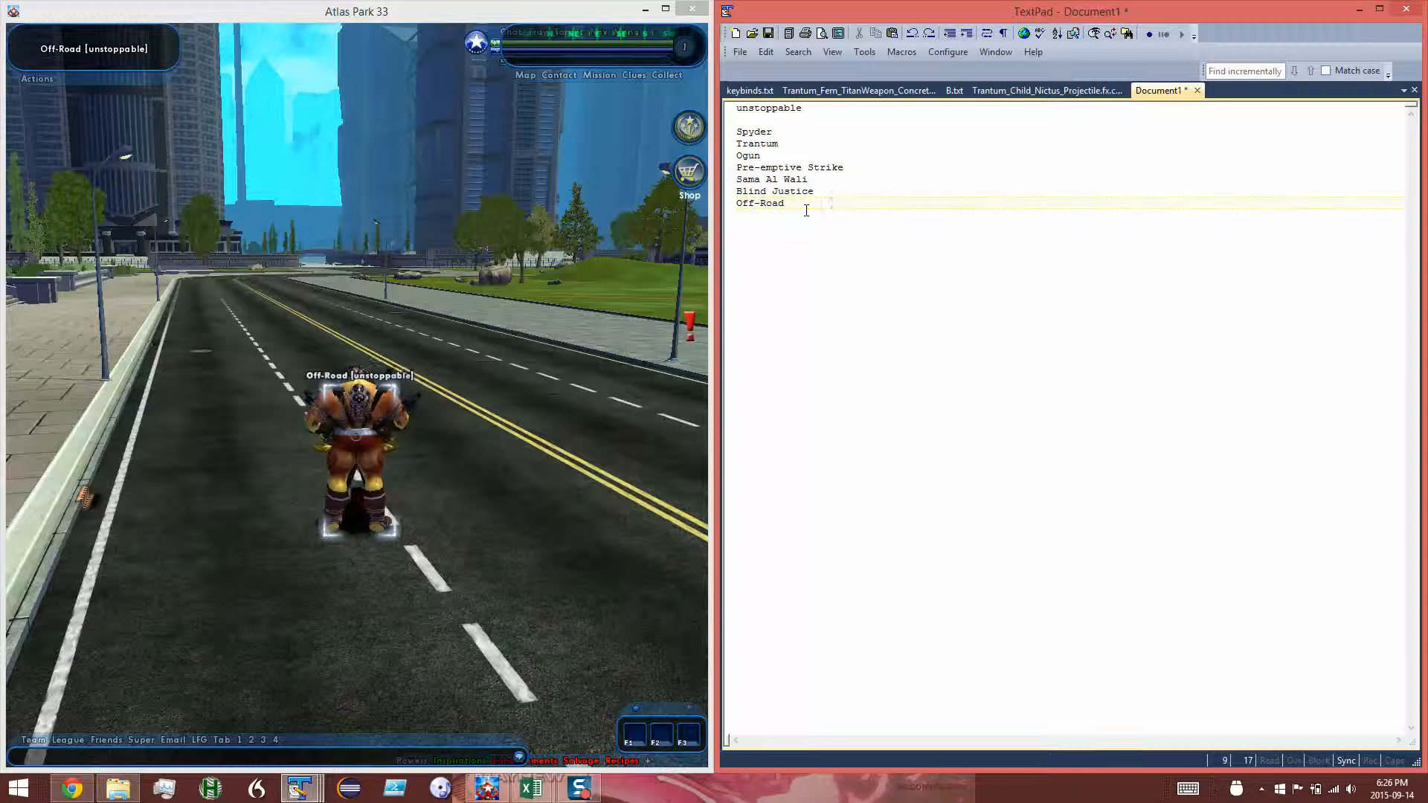
{"action": "double_click", "coordinate": [753, 111]}
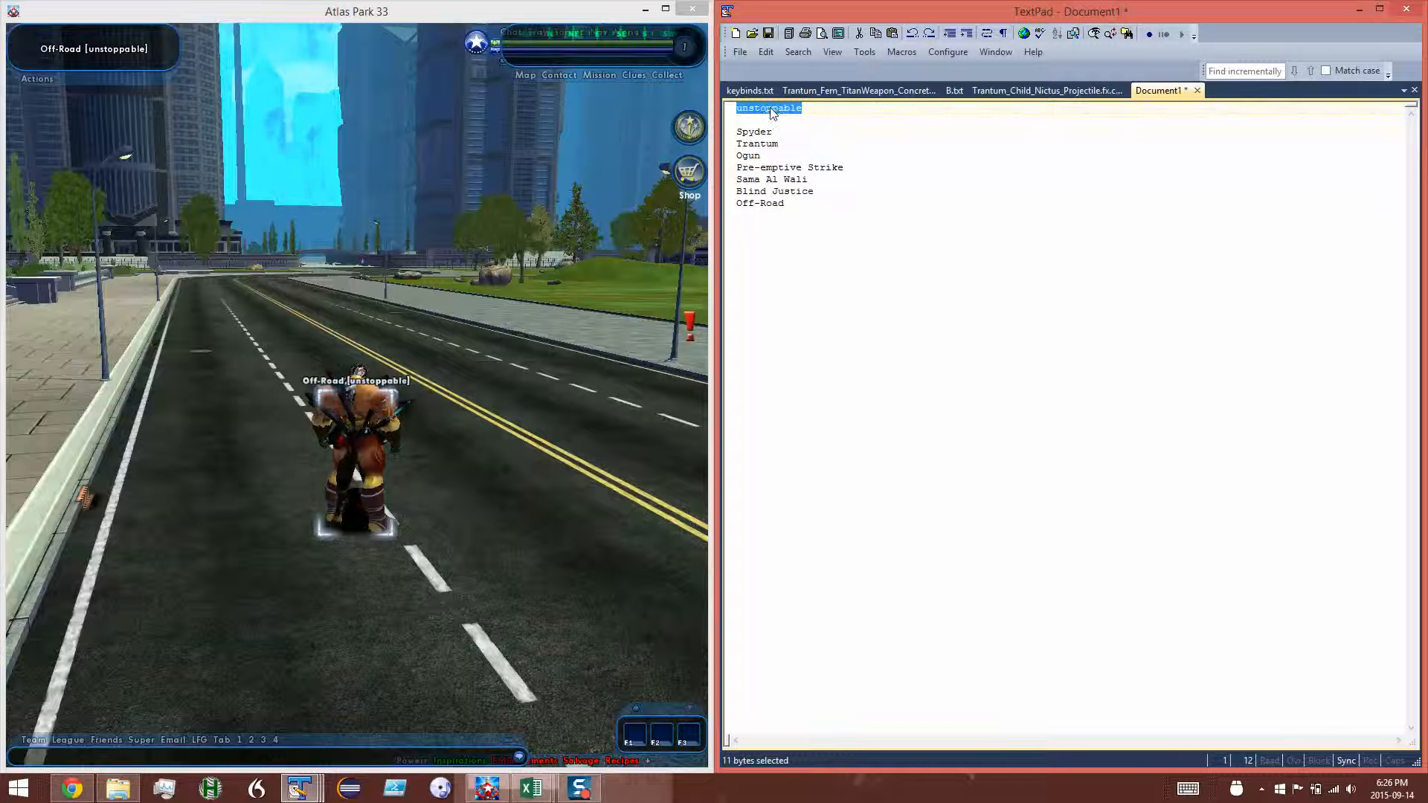
{"action": "double_click", "coordinate": [756, 144]}
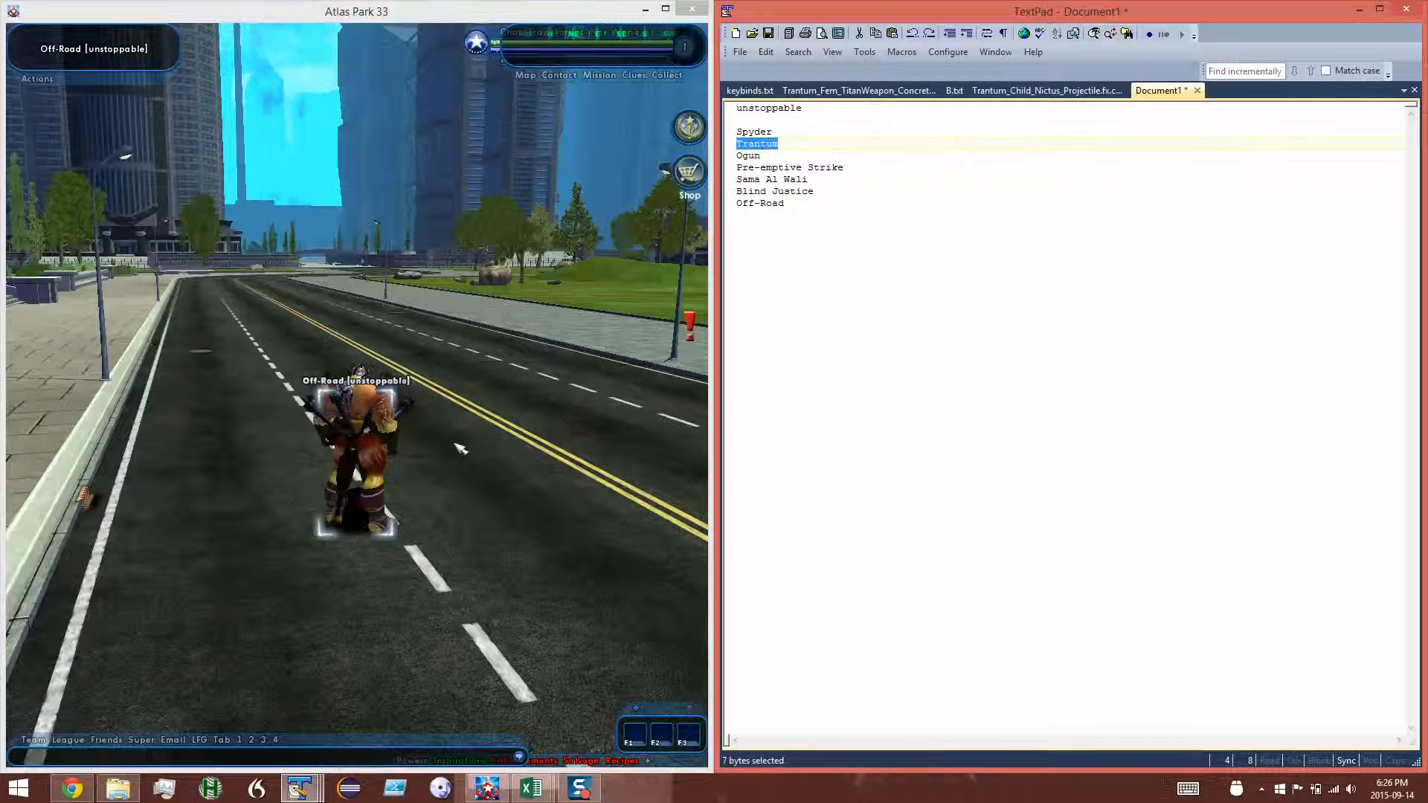
Return to the game and place Off-Road on the road, apart from the stacked characters
{"action": "left_click", "coordinate": [344, 405]}
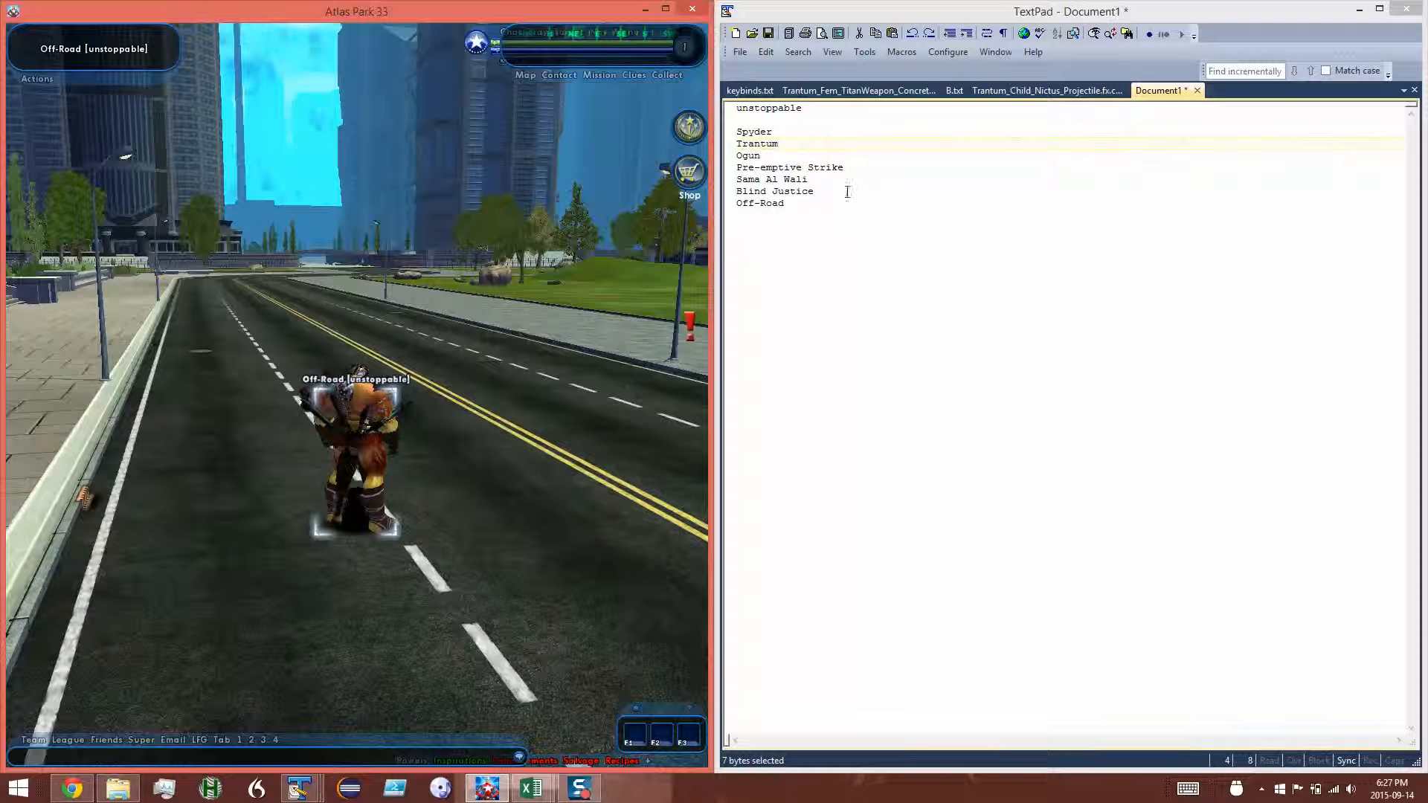
{"action": "key", "text": "w"}
{"action": "key", "text": "d"}
{"action": "key", "text": "q"}
{"action": "key", "text": "d"}
{"action": "key", "text": "q"}
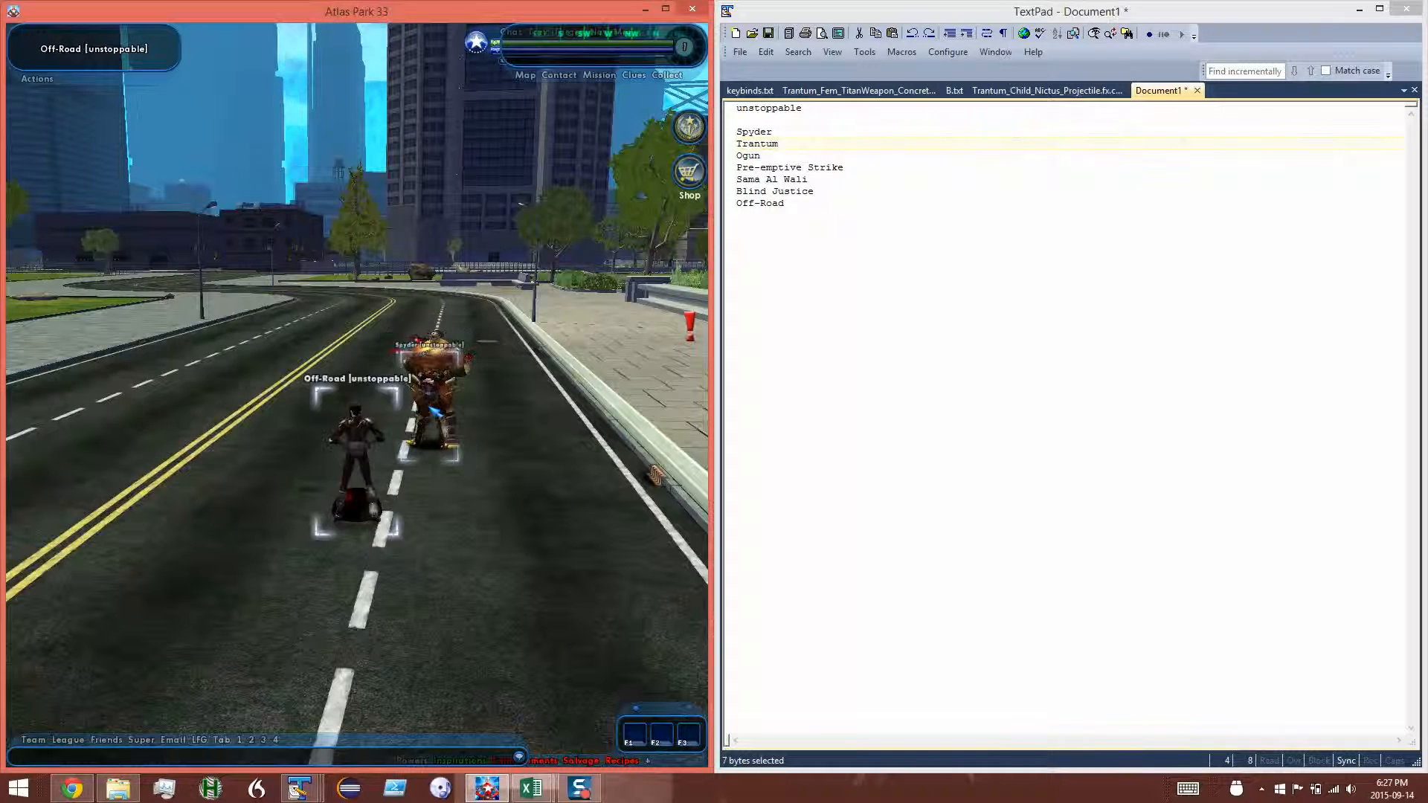
{"action": "key", "text": "a"}
{"action": "key", "text": "e"}
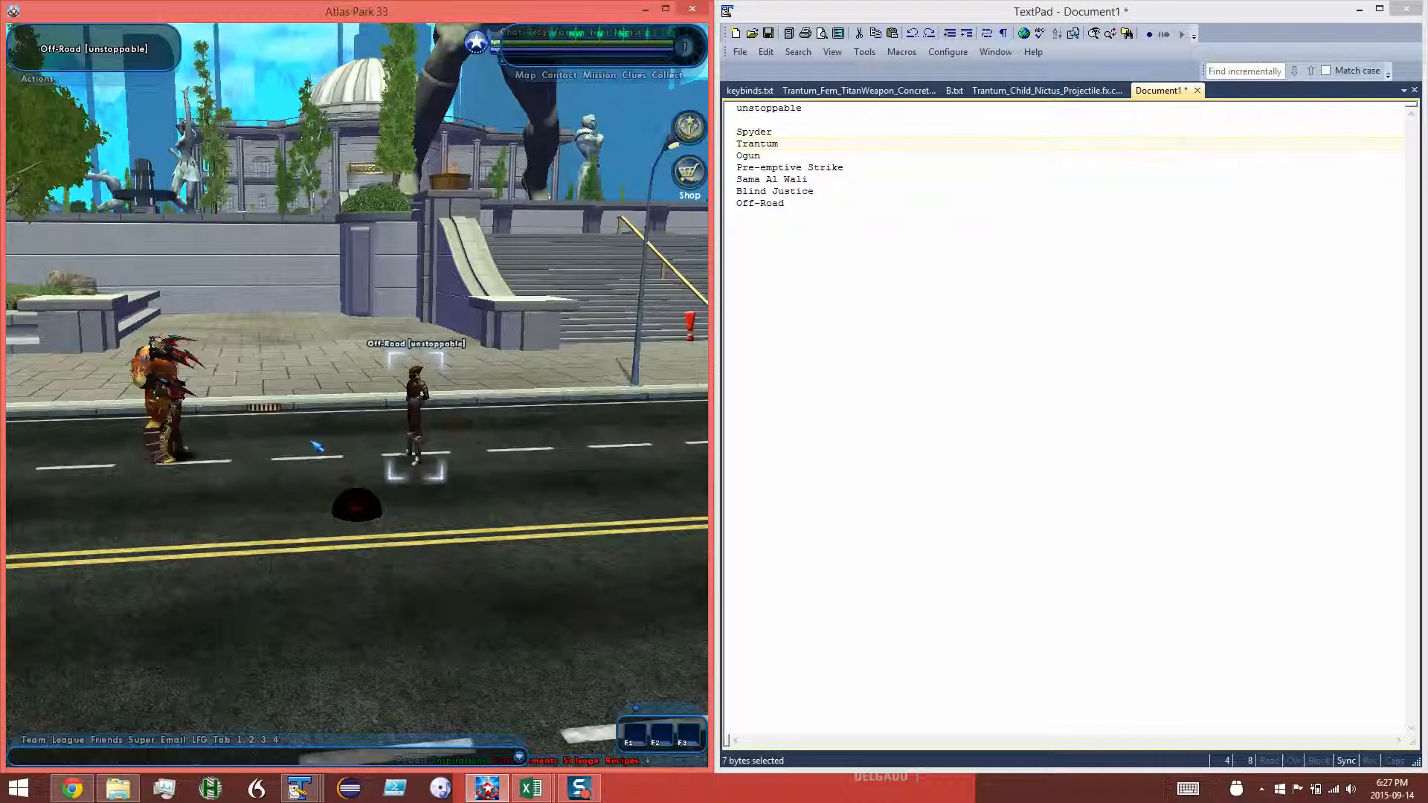
Target Spyder and Trantum in the stack and move each to its own spot on the road
{"action": "left_click", "coordinate": [164, 390]}
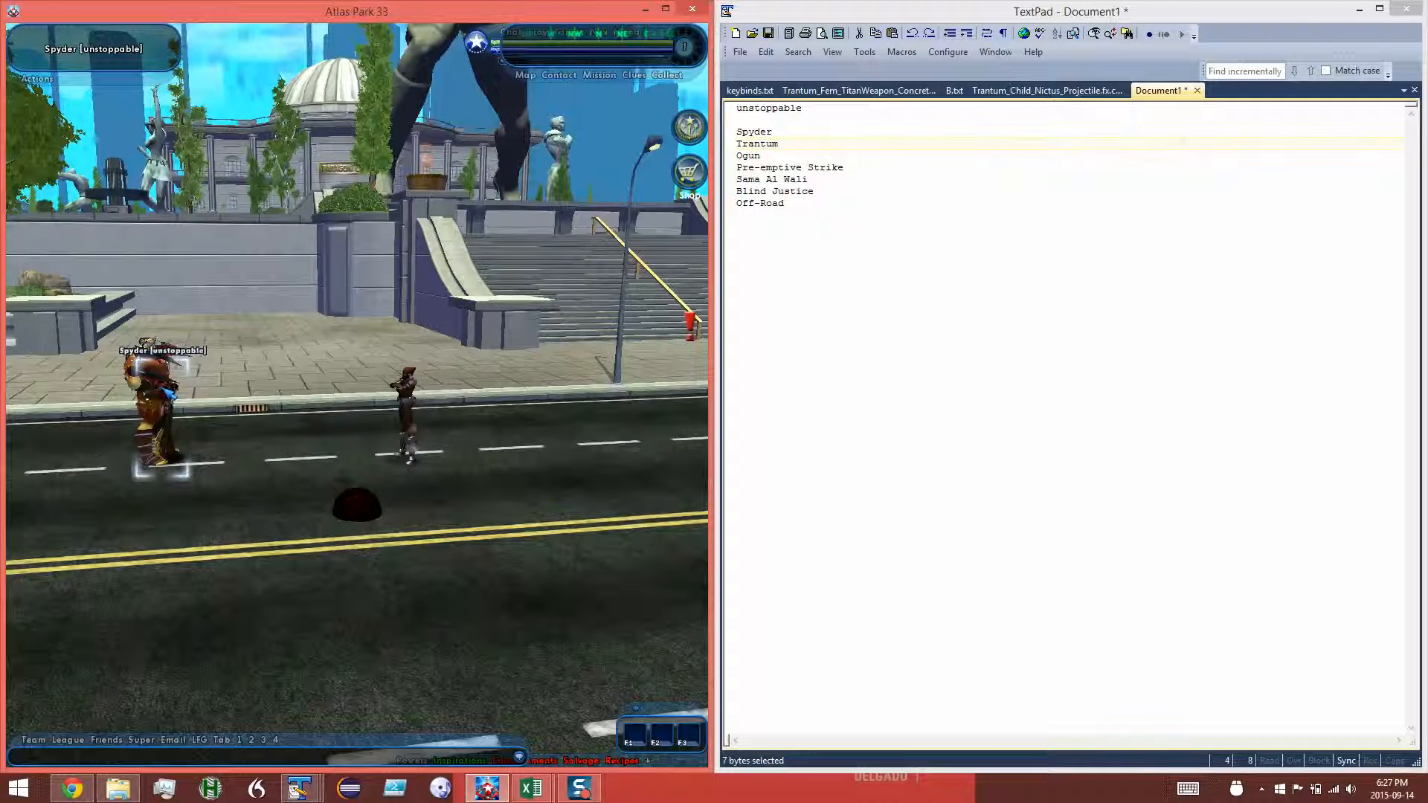
{"action": "key", "text": "q"}
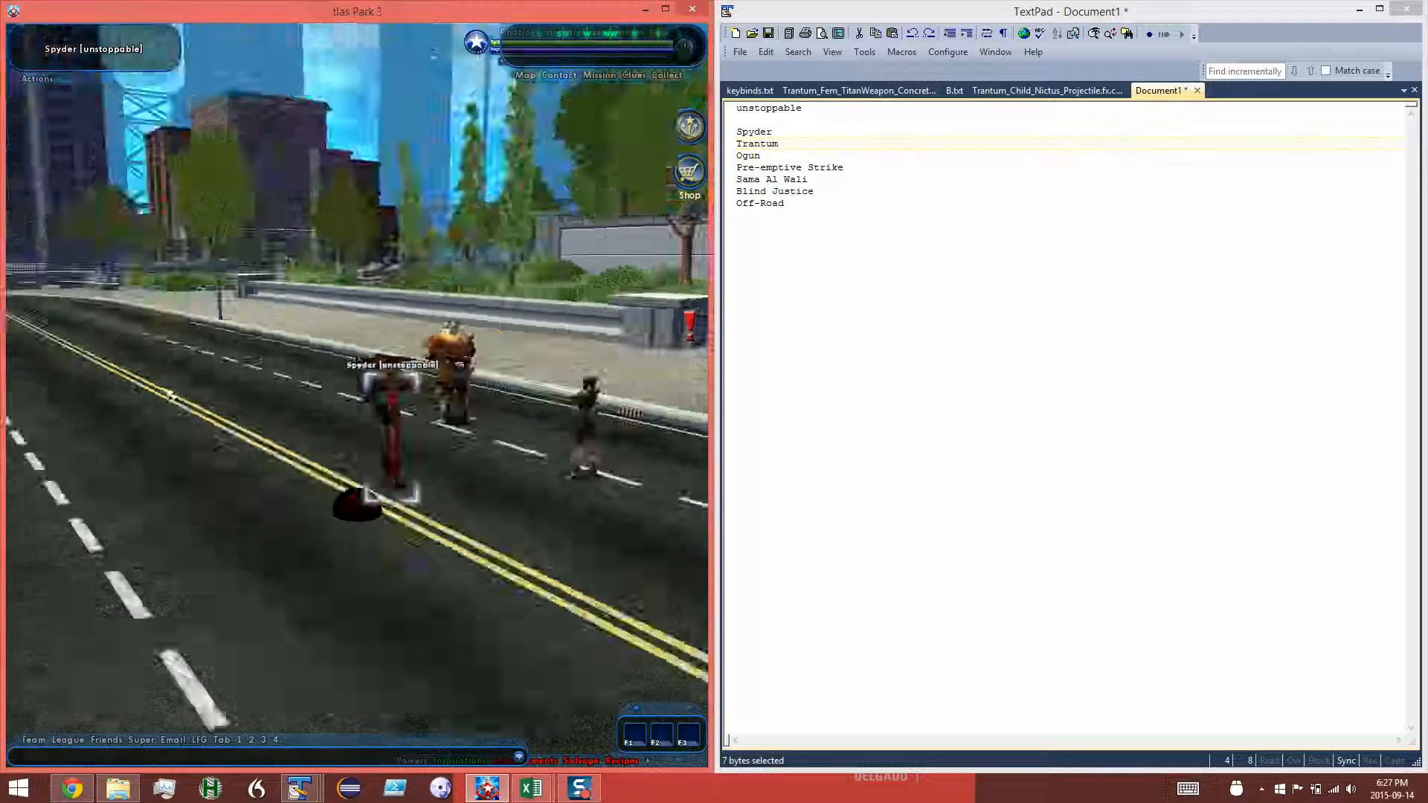
{"action": "key", "text": "d"}
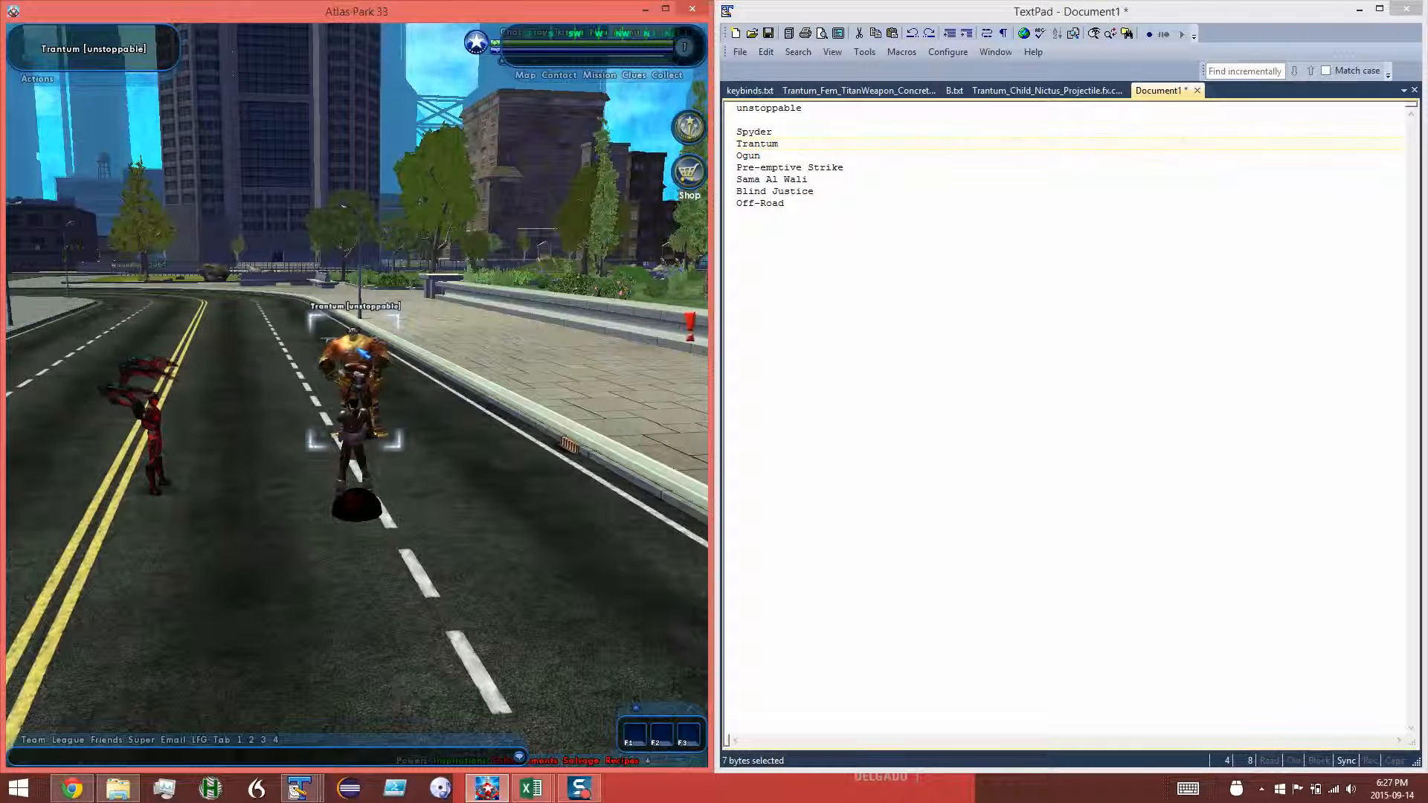
{"action": "key", "text": "e"}
{"action": "key", "text": "d"}
{"action": "key", "text": "w"}
{"action": "key", "text": "q"}
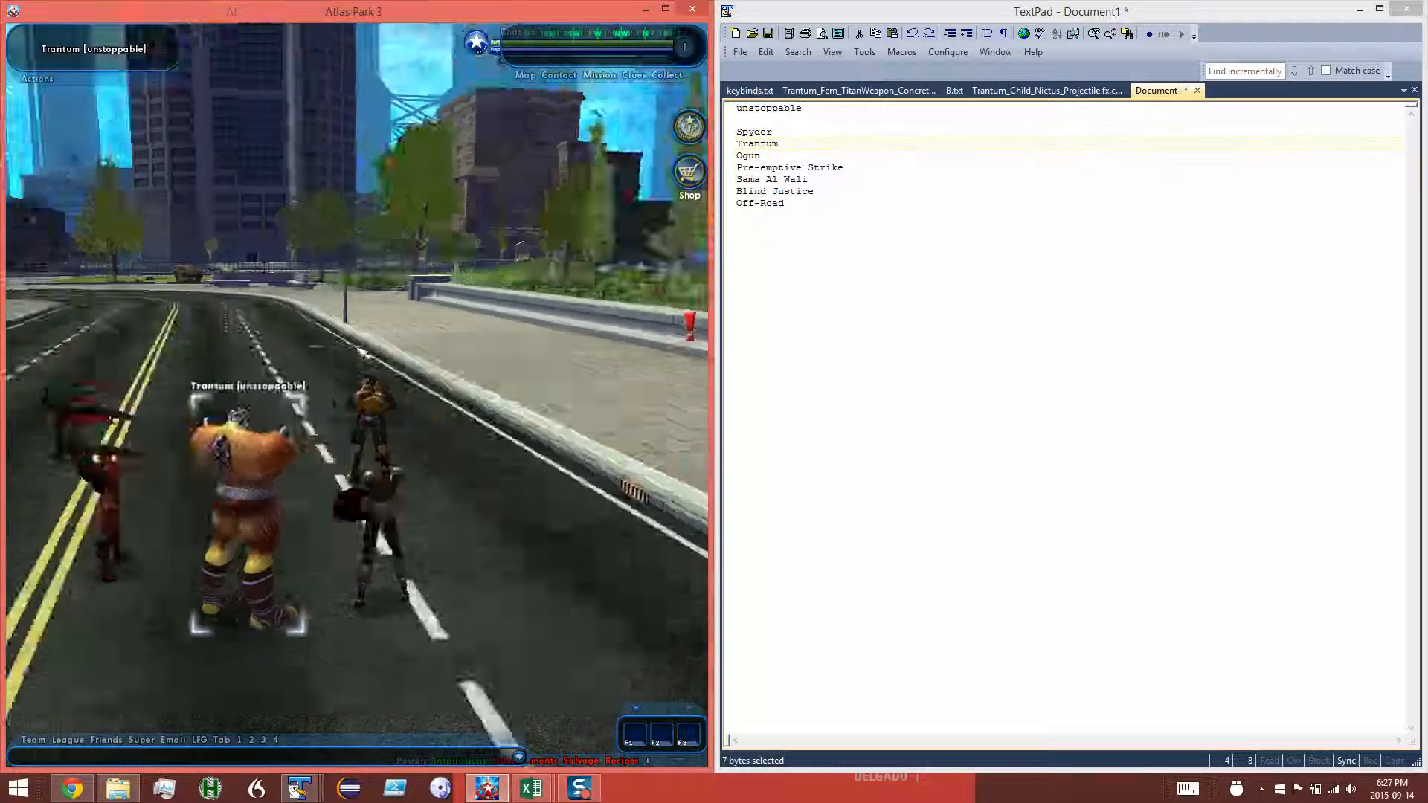
Move Ogun and Pre-emptive Strike out of the stack to separate spots on the road
{"action": "left_click", "coordinate": [482, 461]}
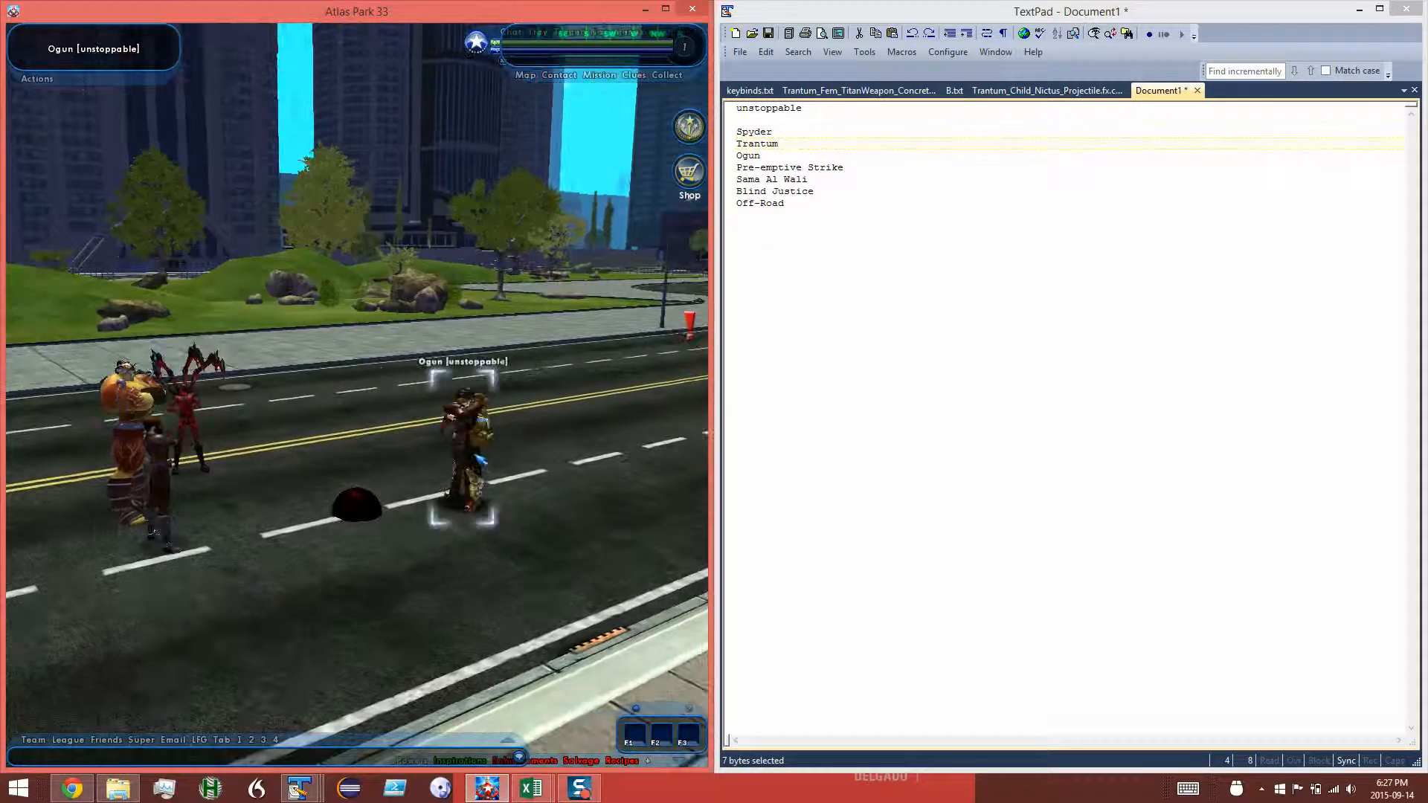
{"action": "key", "text": "e"}
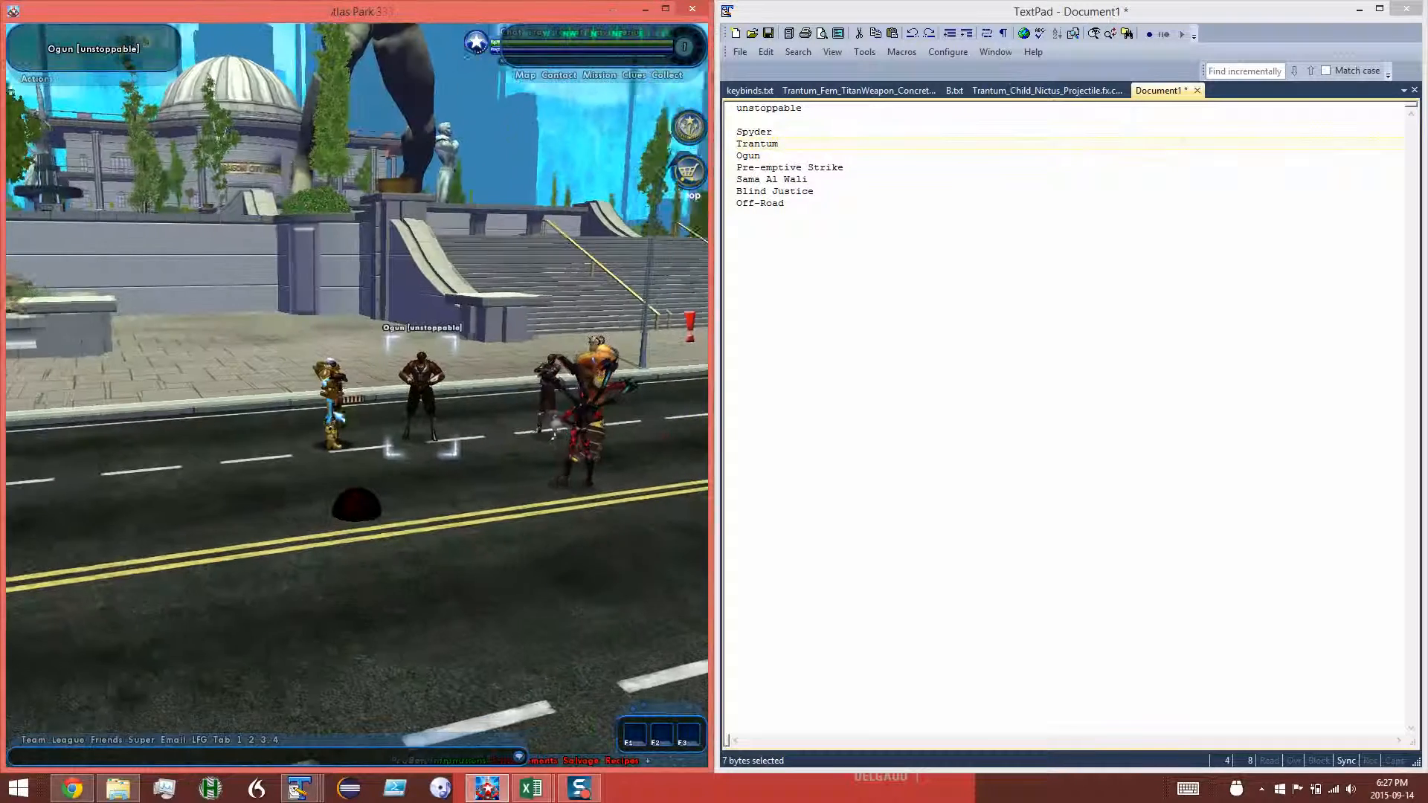
{"action": "left_click", "coordinate": [331, 414]}
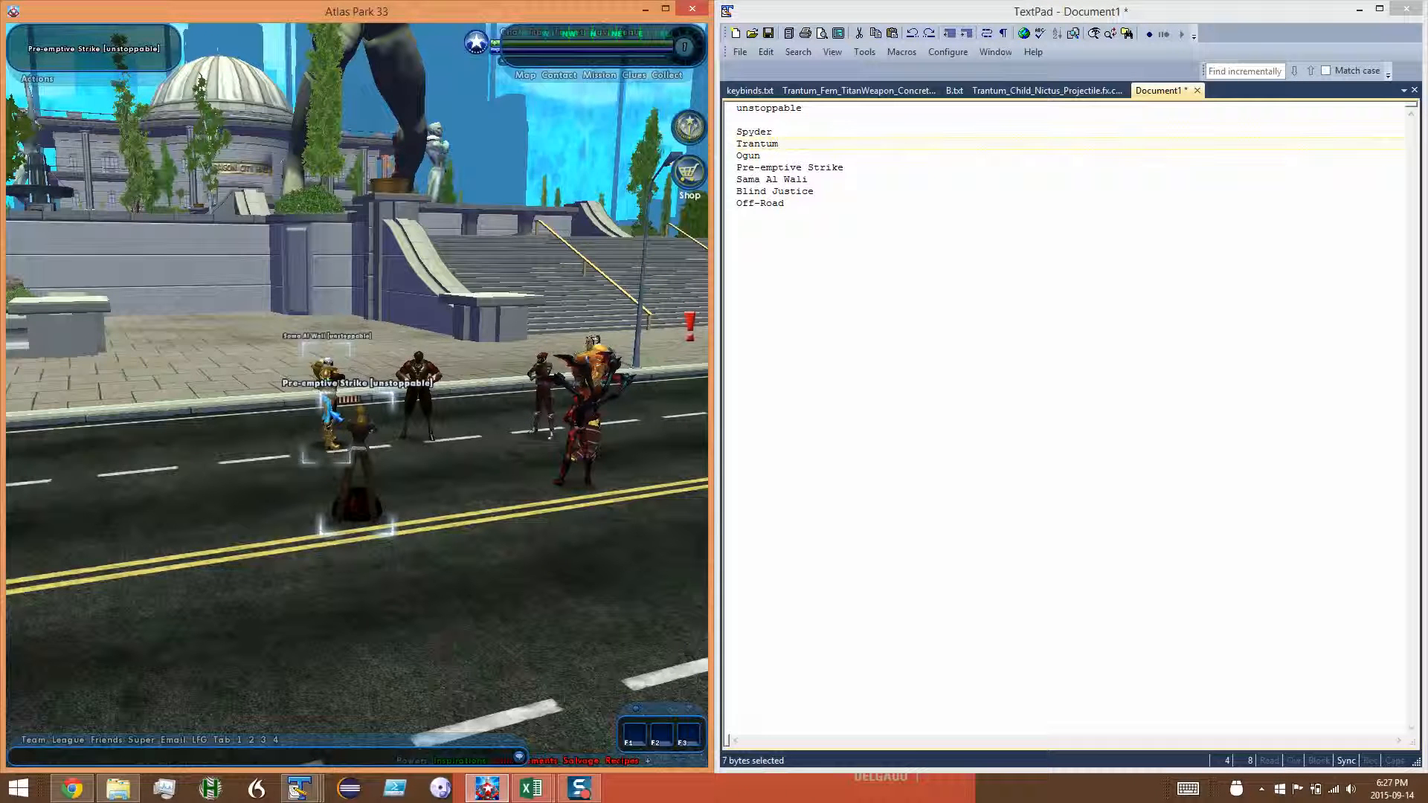
{"action": "key", "text": "d"}
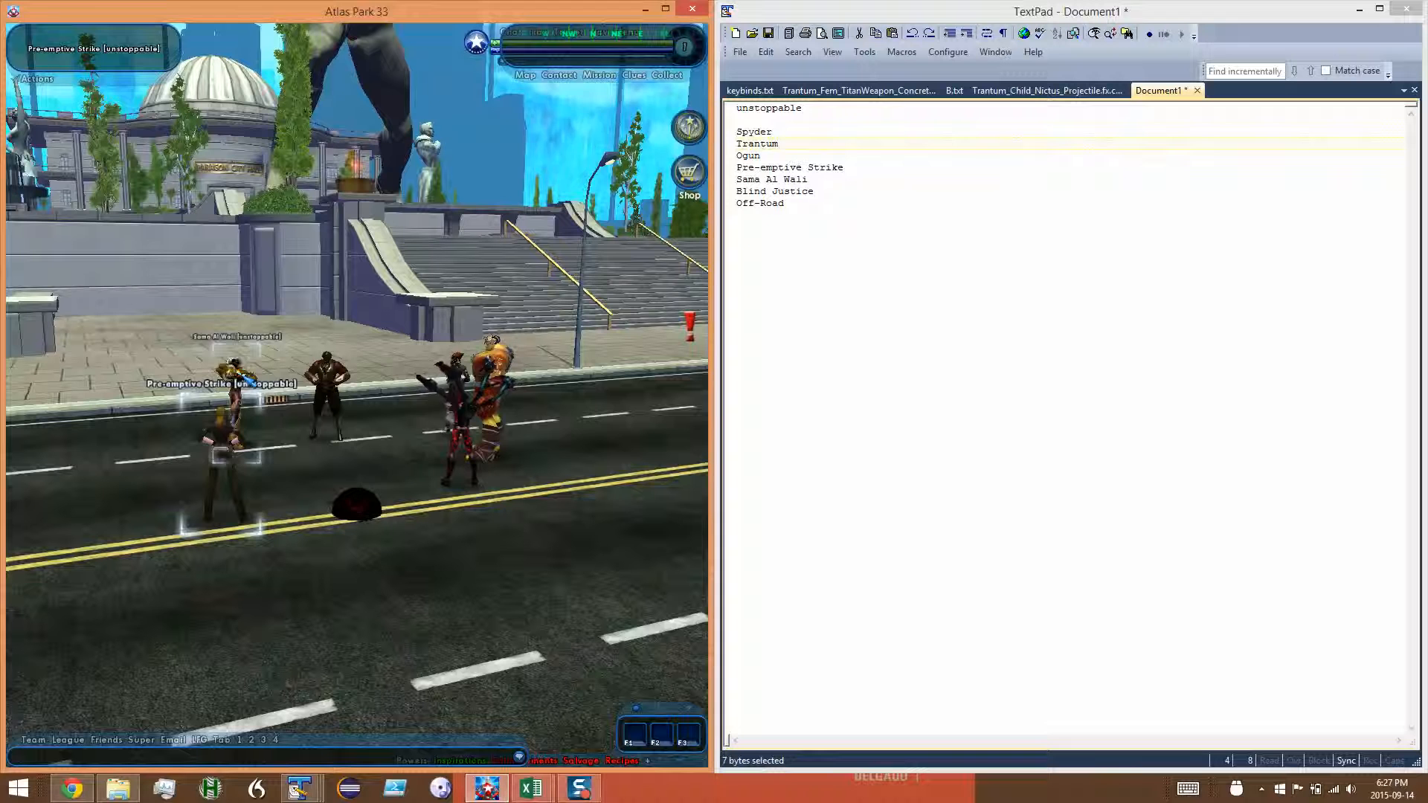
Move Sama Al Wali away from Blind Justice to a spot near the yellow centre line
{"action": "left_click", "coordinate": [246, 382]}
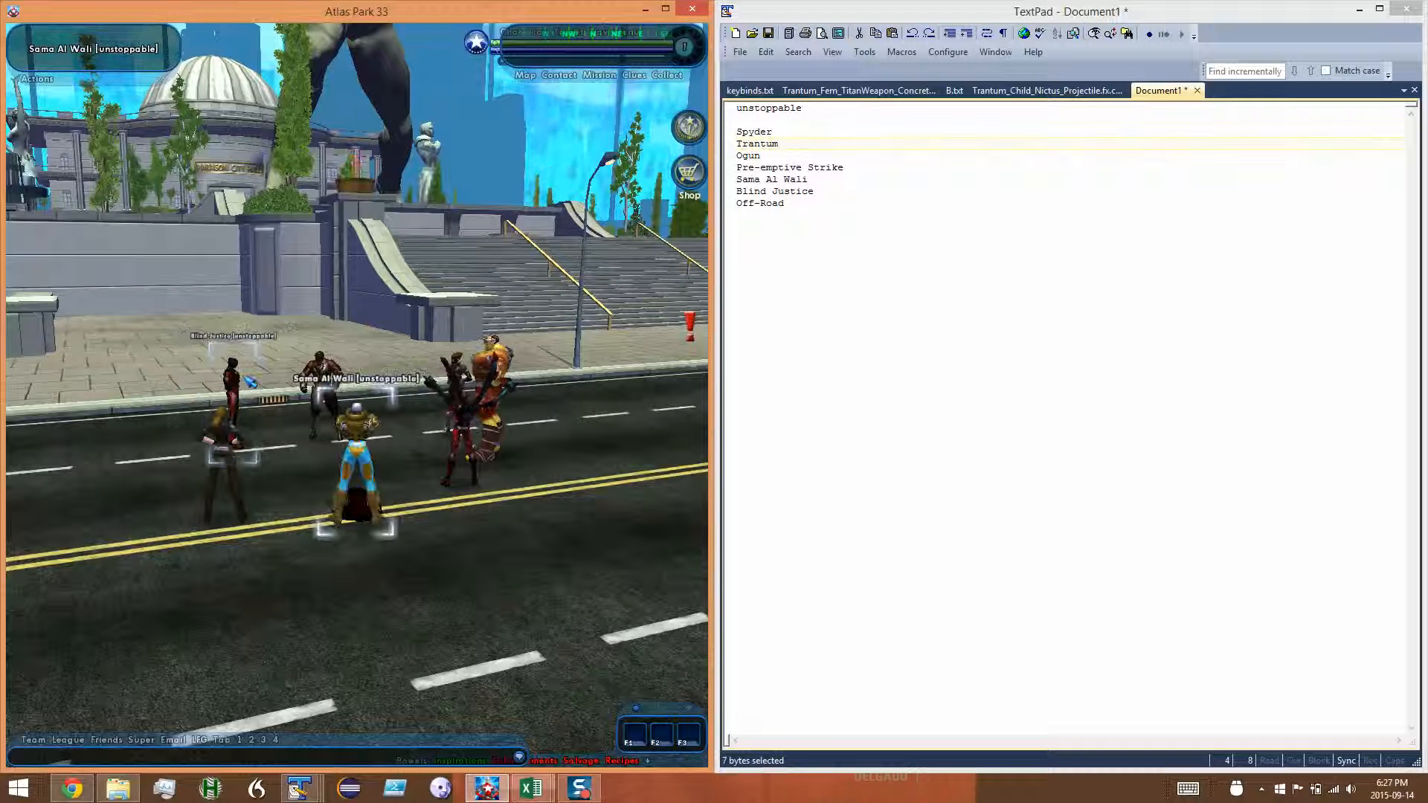
{"action": "key", "text": "e"}
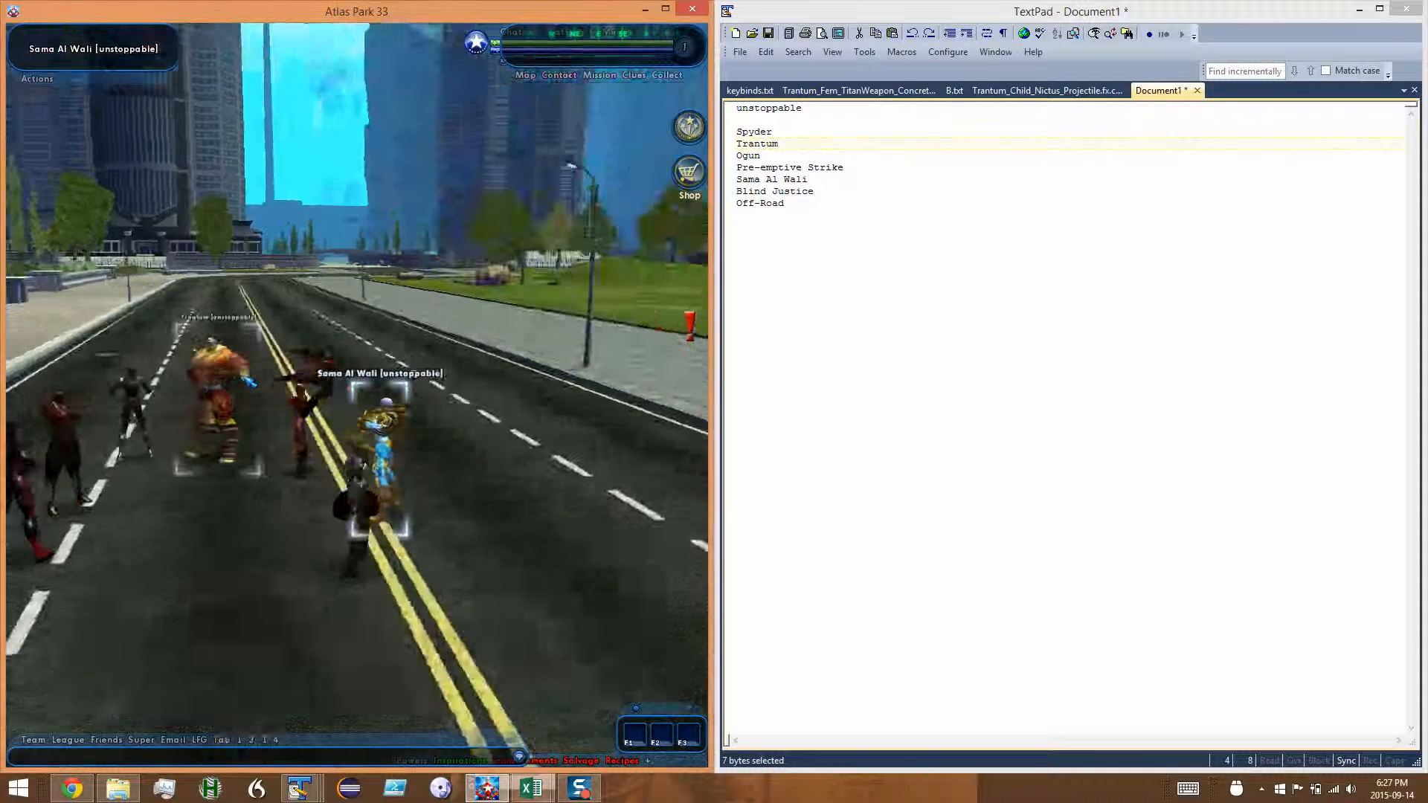
{"action": "key", "text": "q"}
{"action": "key", "text": "q"}
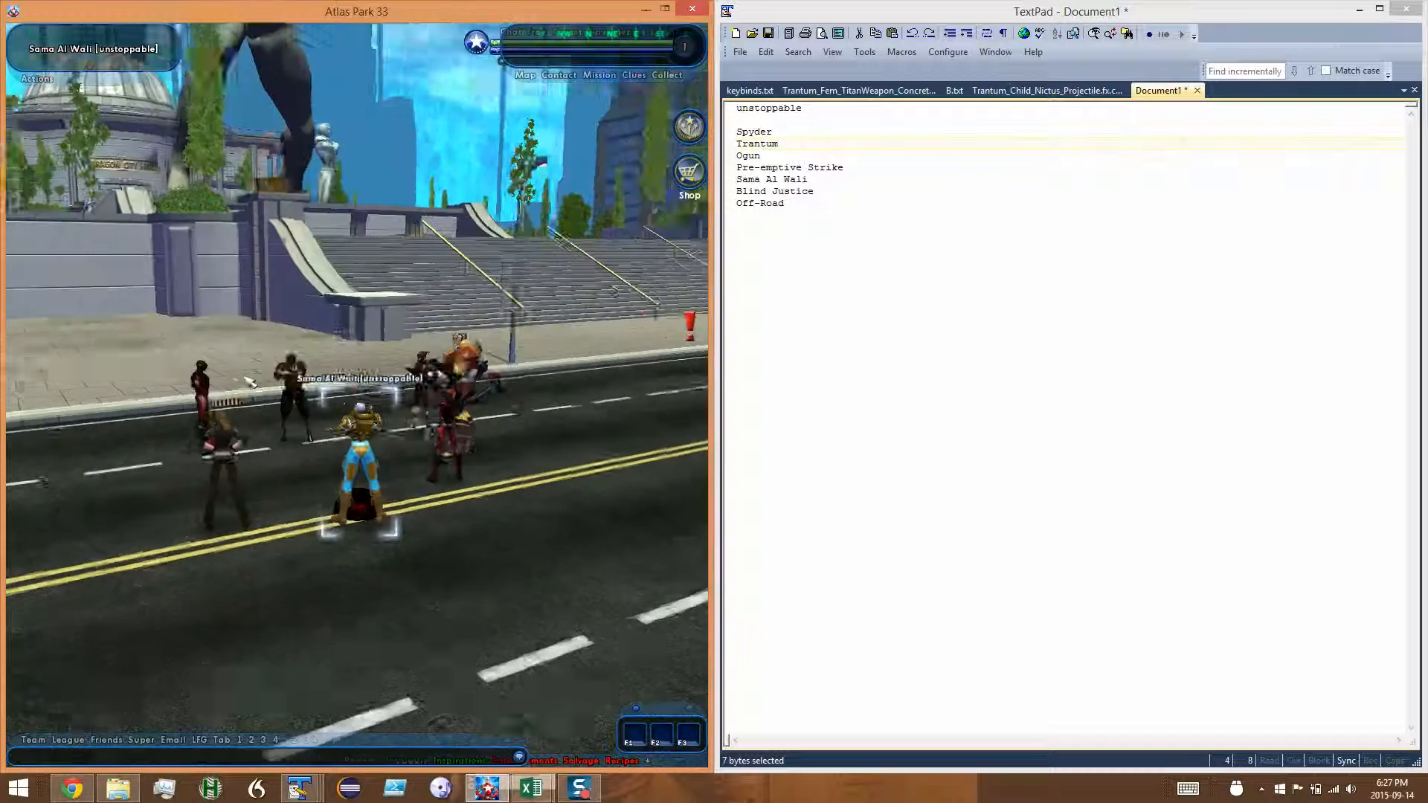
{"action": "key", "text": "e"}
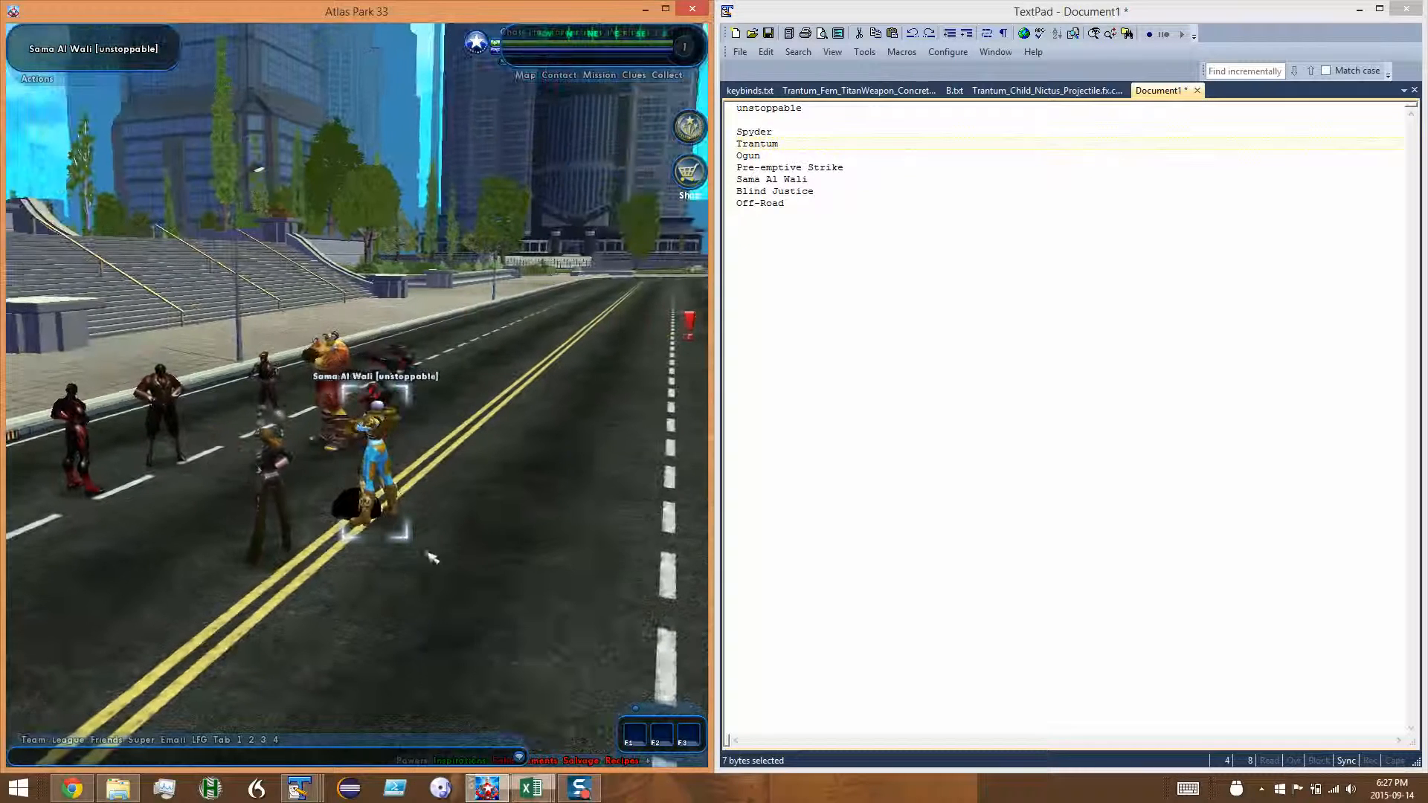
Switch to File Explorer, open unstoppable.crowd from the crowds folder in TextPad, and fit its window beside the game so all entries show
{"action": "mouse_move", "coordinate": [119, 787]}
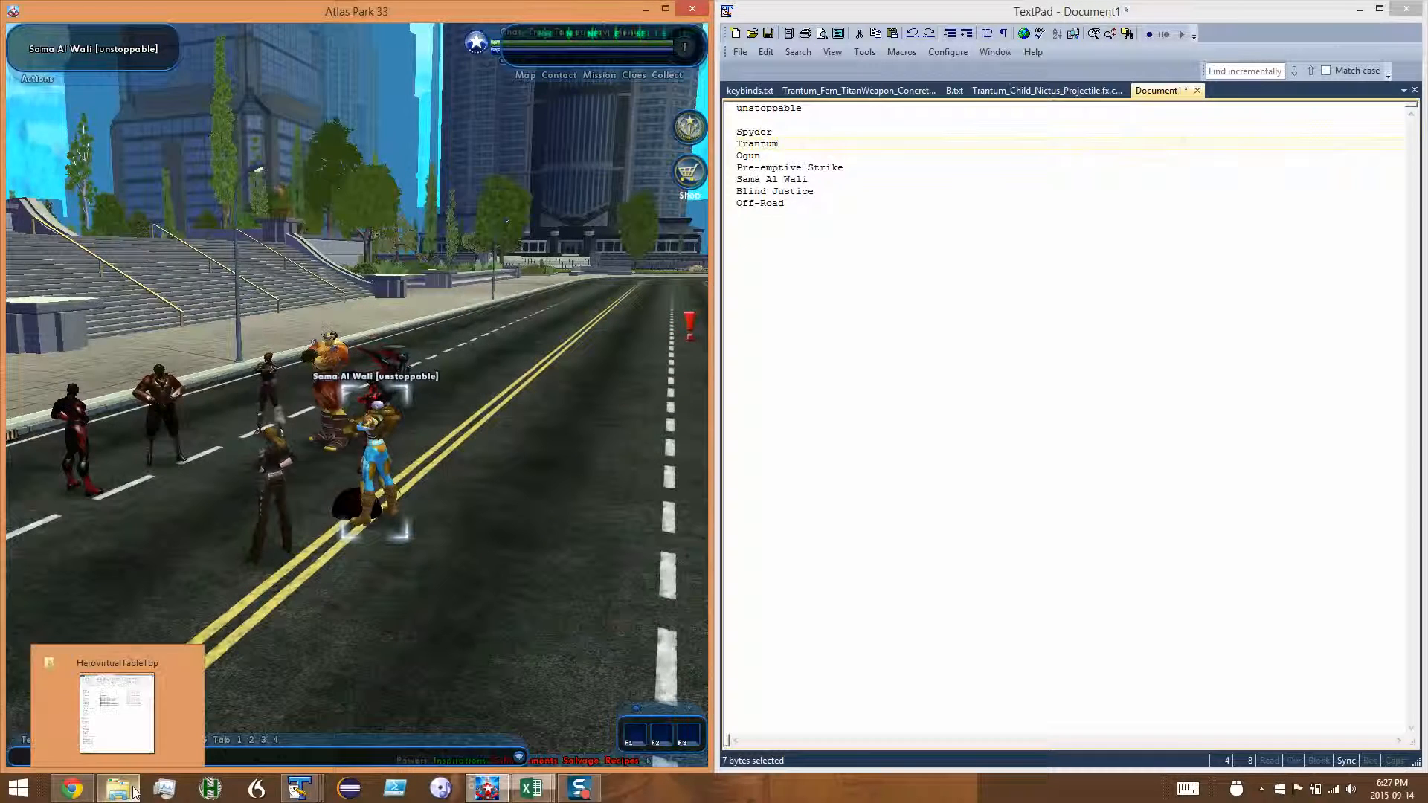
{"action": "left_click", "coordinate": [125, 720]}
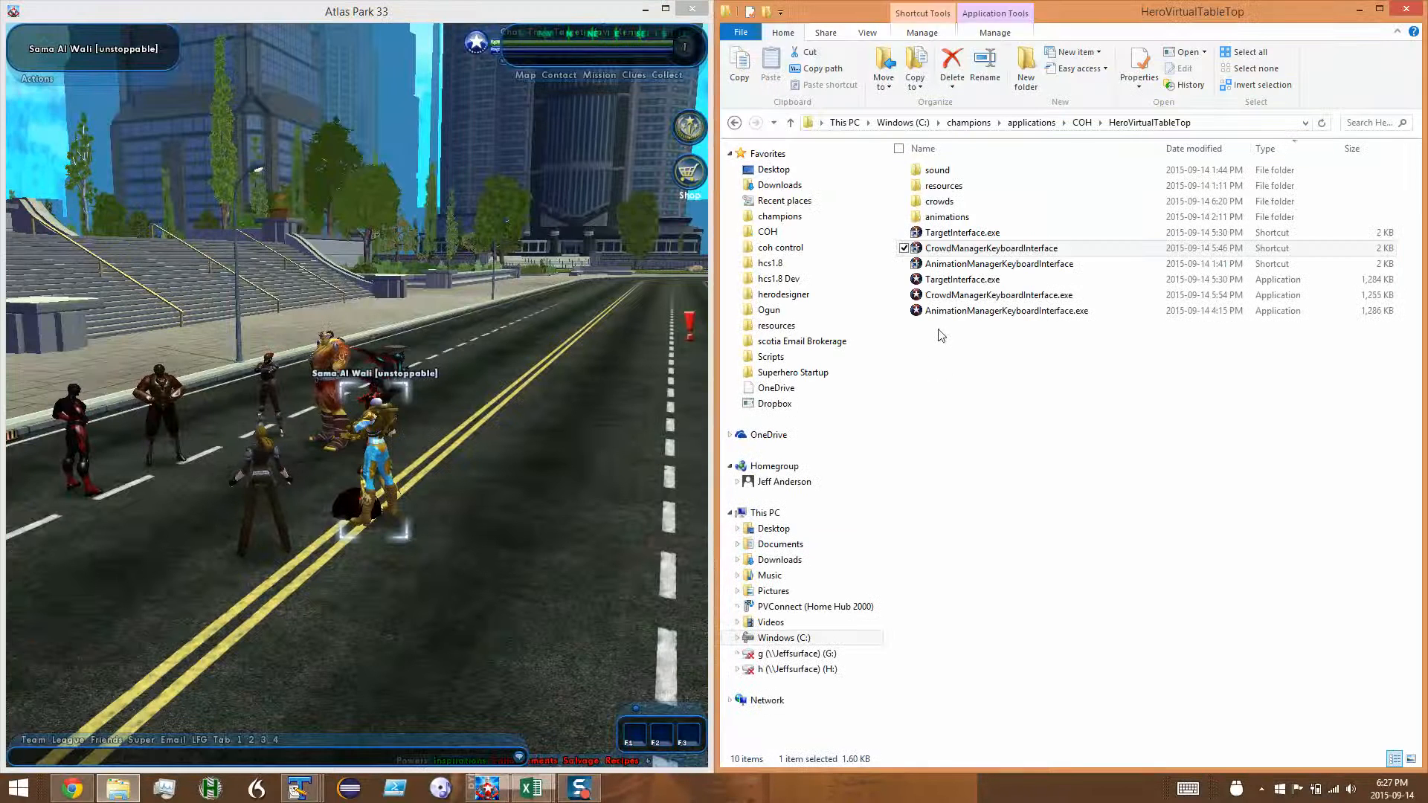
{"action": "double_click", "coordinate": [941, 202]}
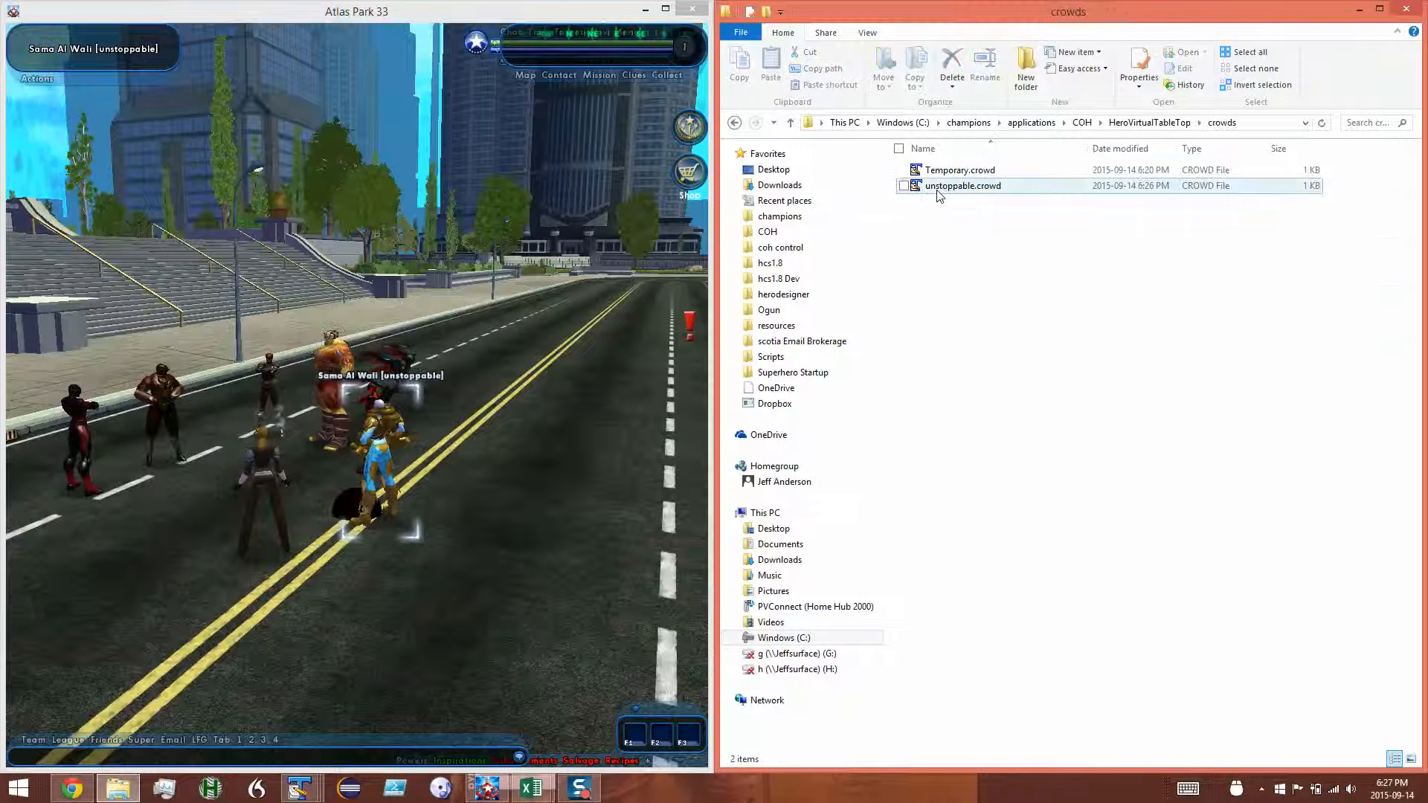
{"action": "left_click", "coordinate": [937, 188]}
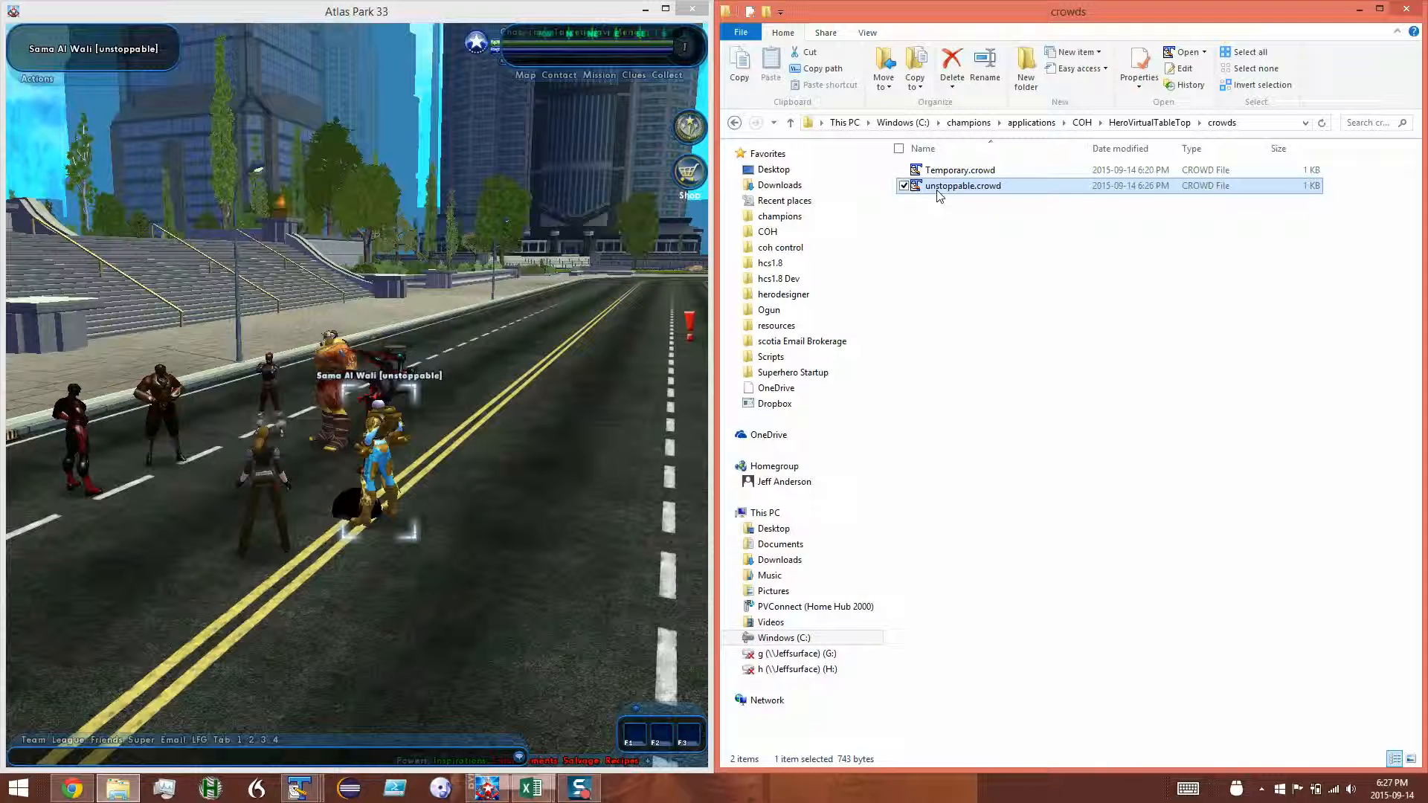
{"action": "double_click", "coordinate": [939, 187]}
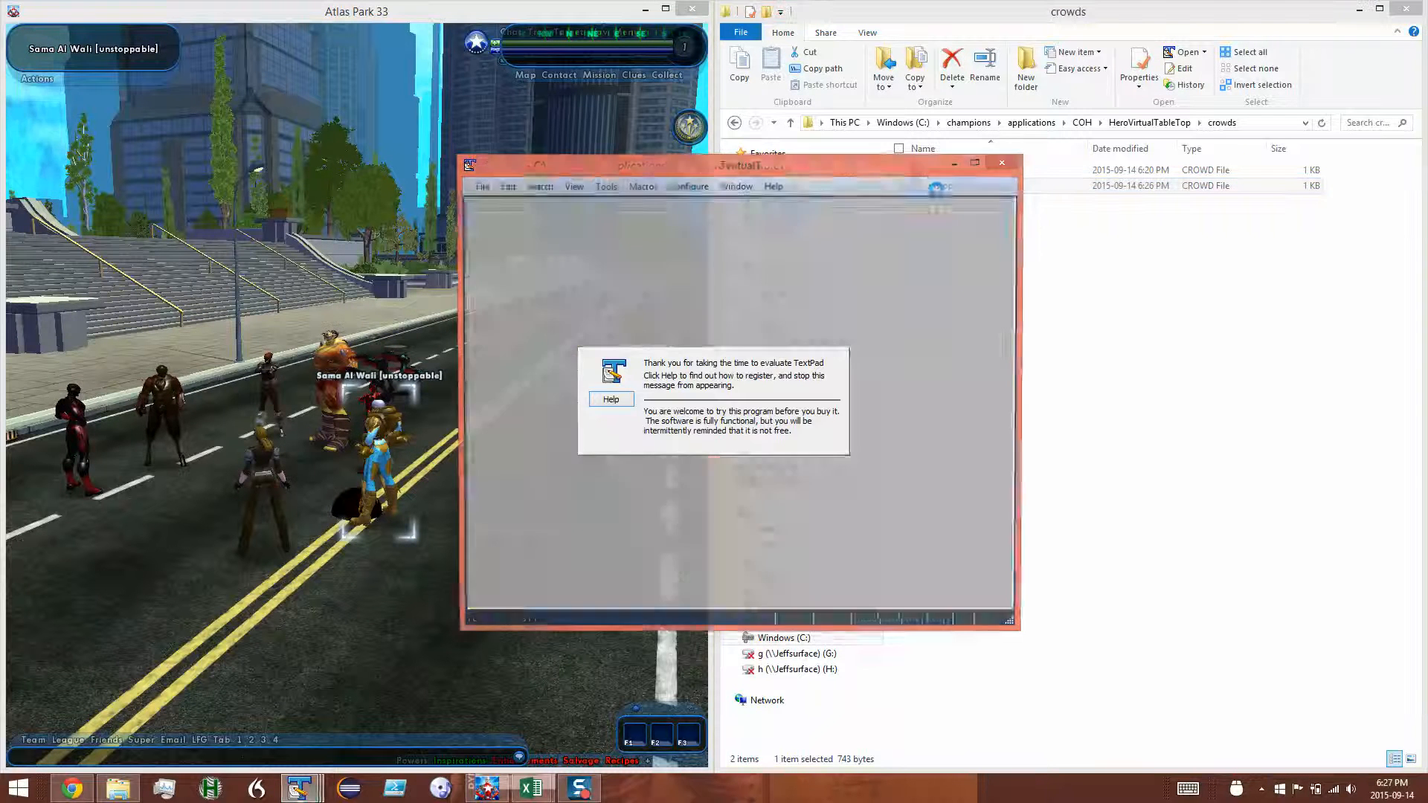
{"action": "left_click_drag", "start_coordinate": [890, 162], "coordinate": [1184, 56]}
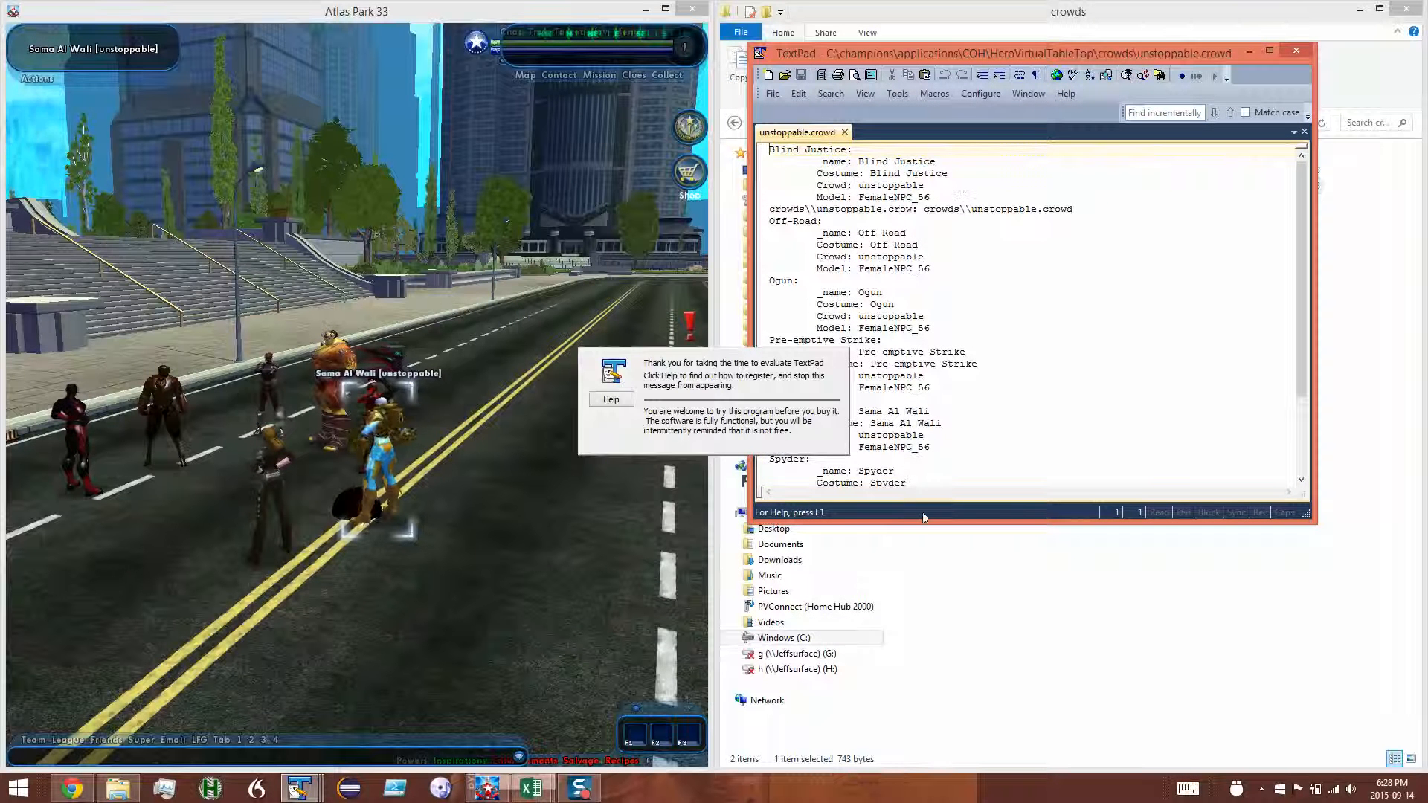
{"action": "left_click_drag", "start_coordinate": [925, 518], "coordinate": [910, 744]}
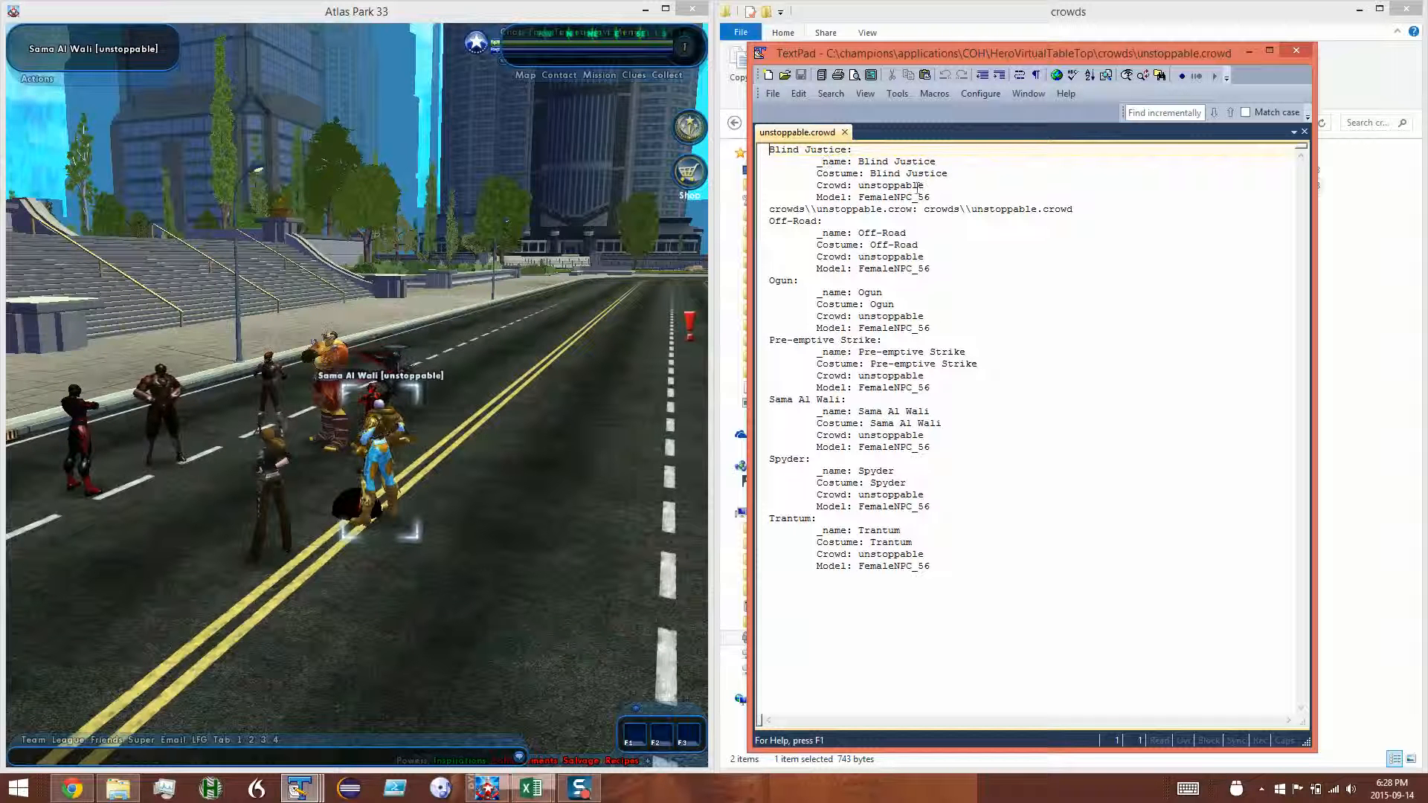
Examine the Model value in the Blind Justice entry of the crowd file
{"action": "left_click", "coordinate": [859, 198]}
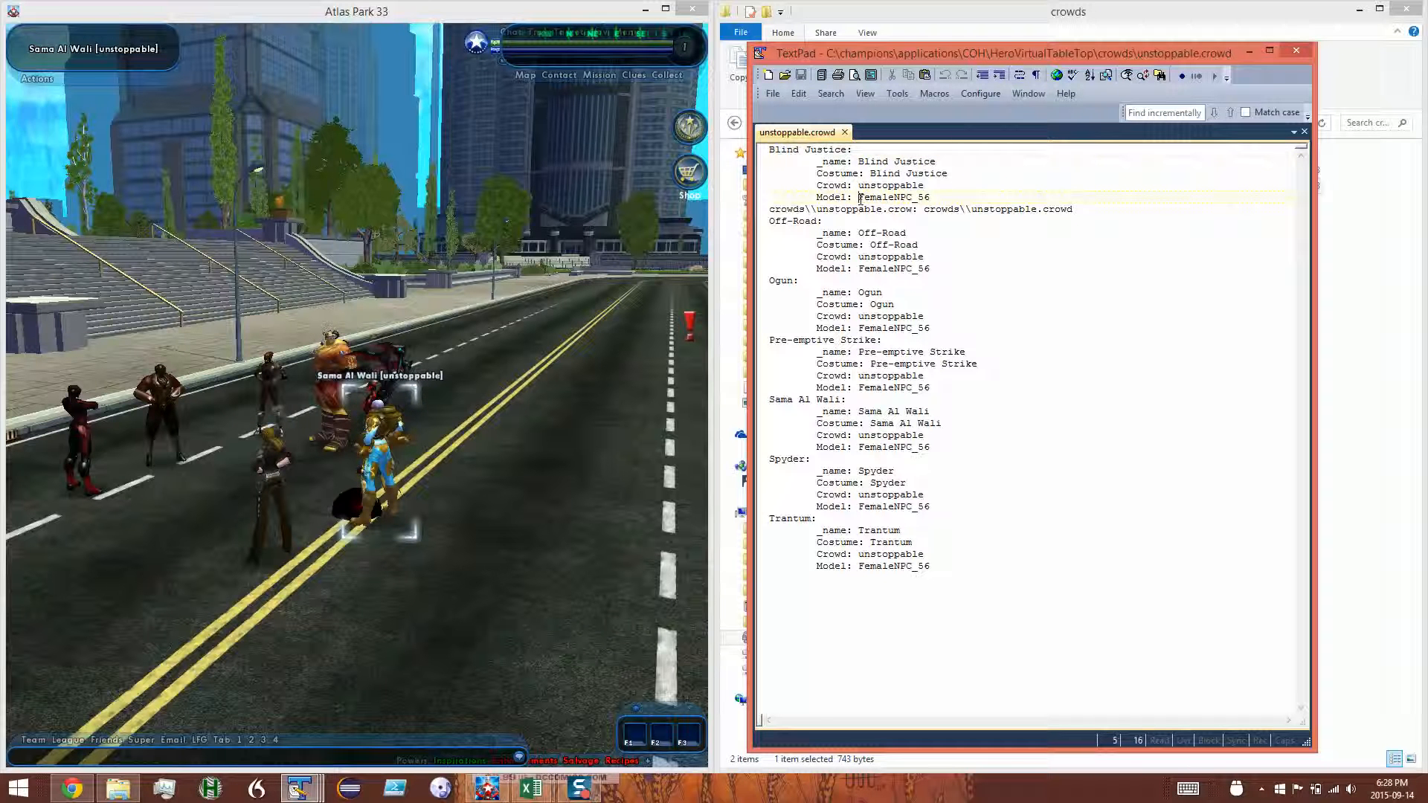
{"action": "right_click", "coordinate": [940, 199]}
{"action": "left_click", "coordinate": [923, 199]}
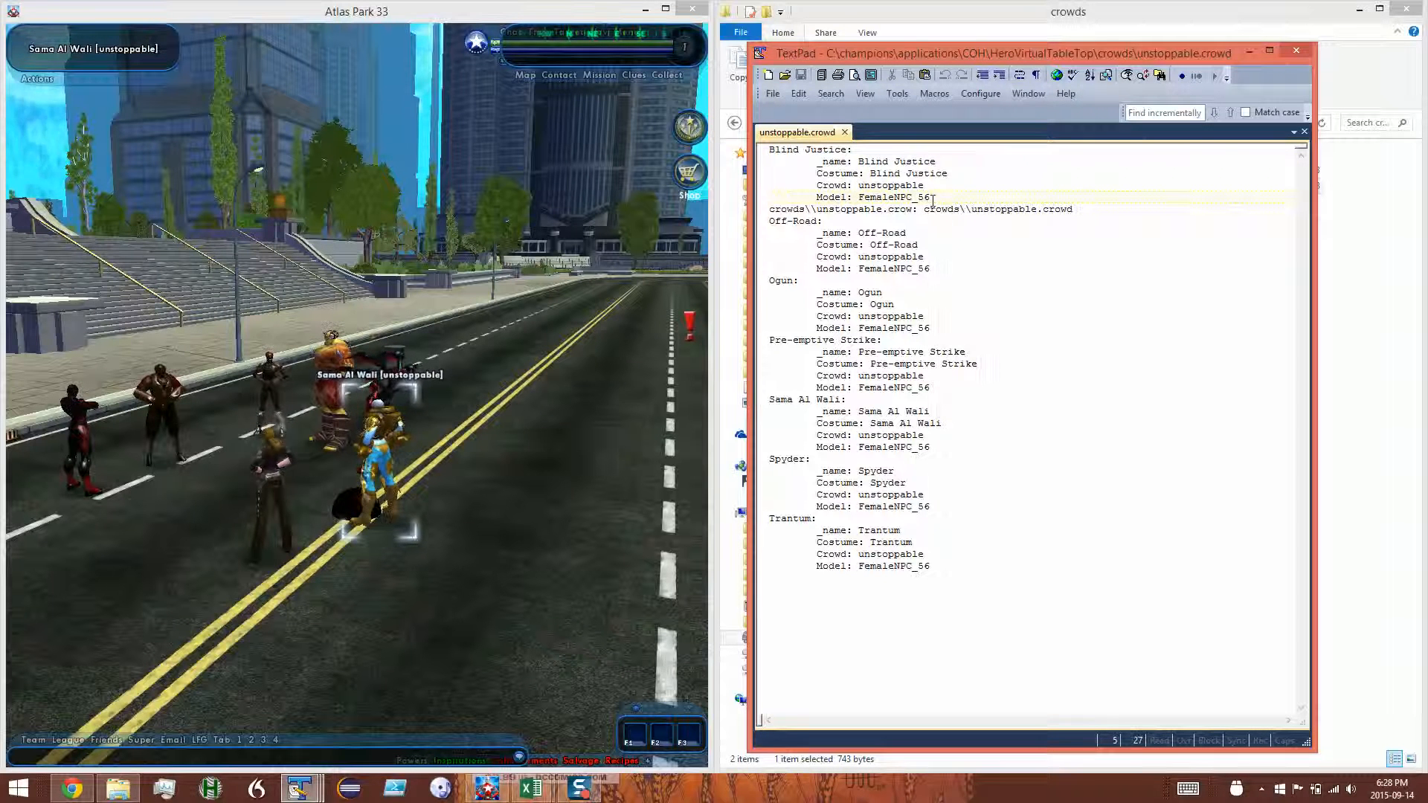
{"action": "left_click_drag", "start_coordinate": [931, 199], "coordinate": [862, 202]}
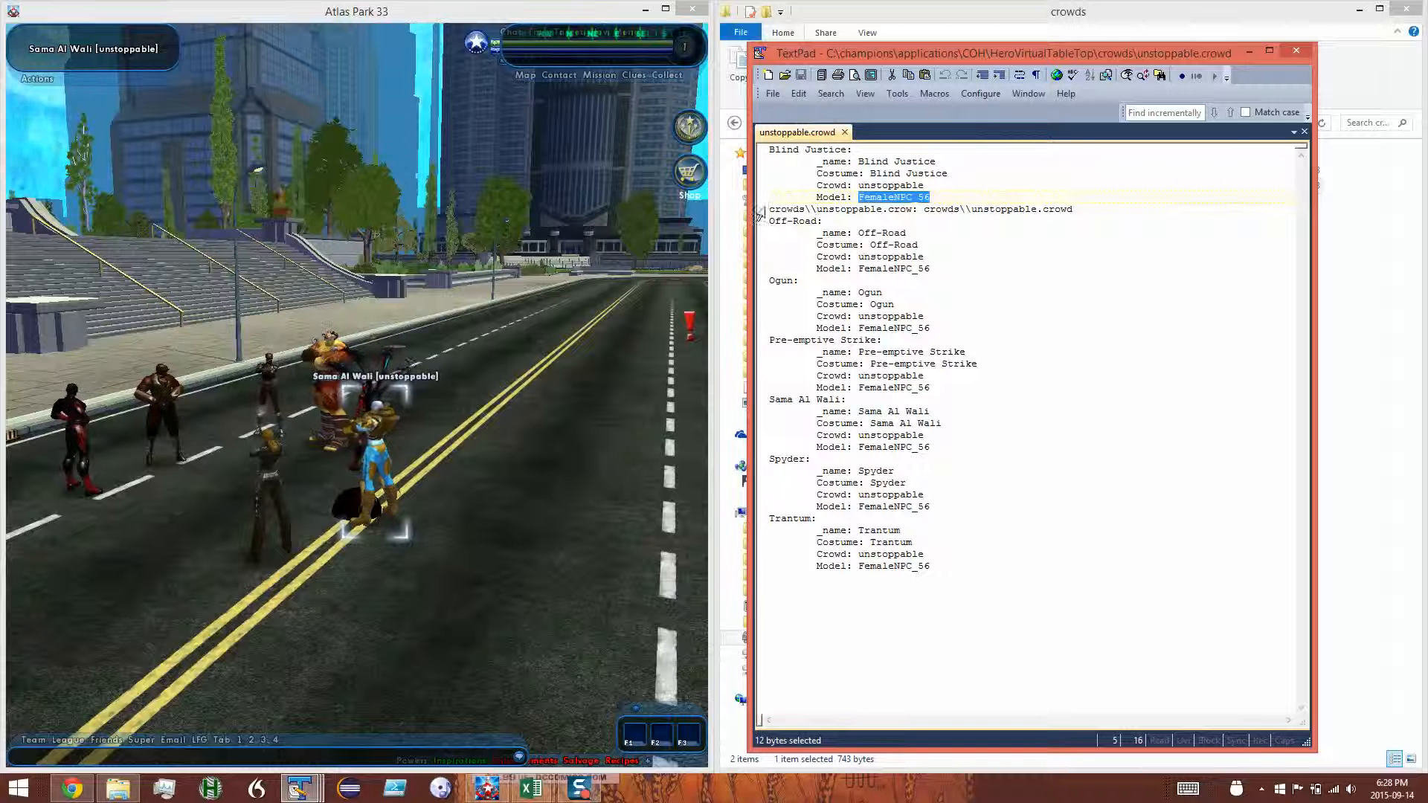
Delete the stray "crowds\\unstoppable.crow: crowds\\unstoppable.crowd" line, save the crowd file and return to the game
{"action": "left_click_drag", "start_coordinate": [772, 210], "coordinate": [1091, 209]}
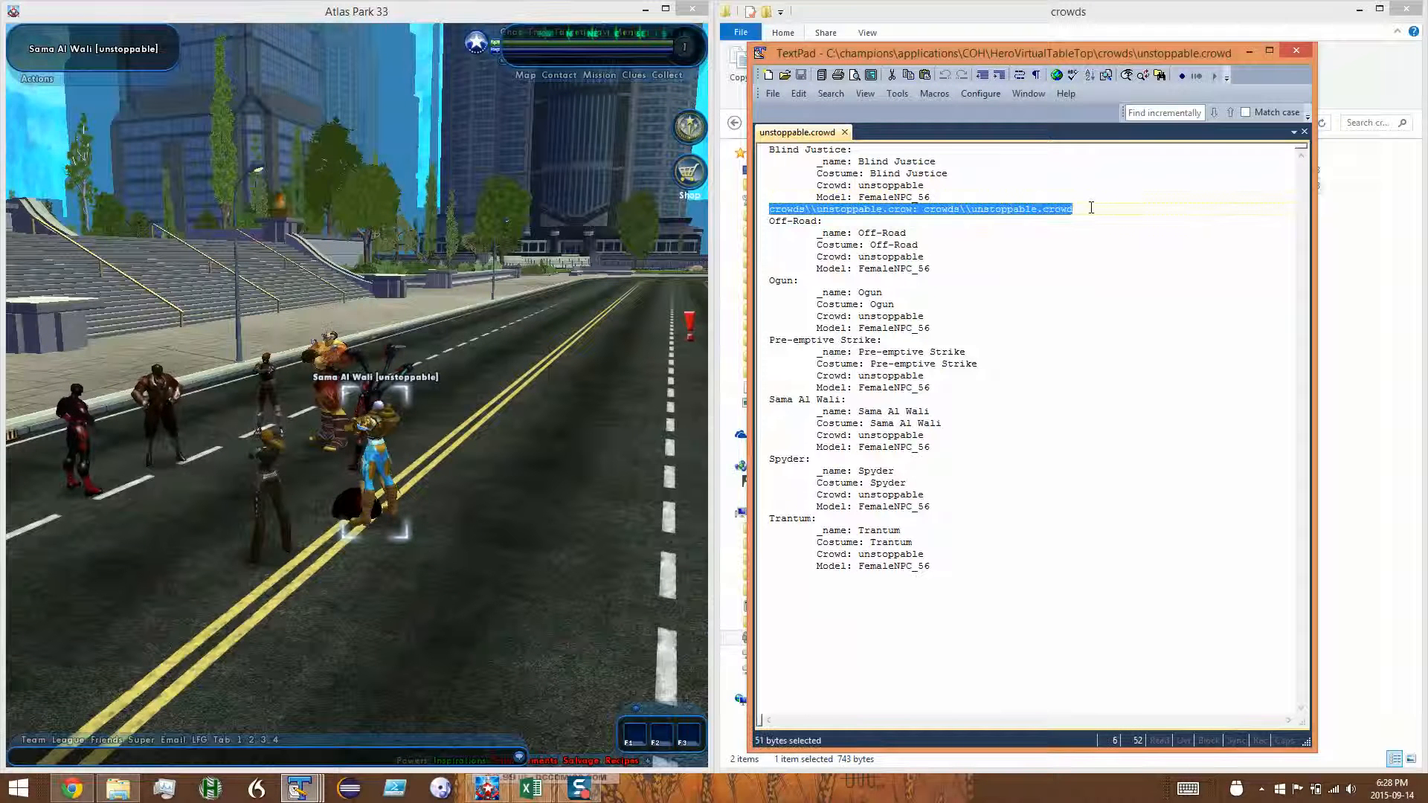
{"action": "key", "text": "BackSpace"}
{"action": "key", "text": "BackSpace"}
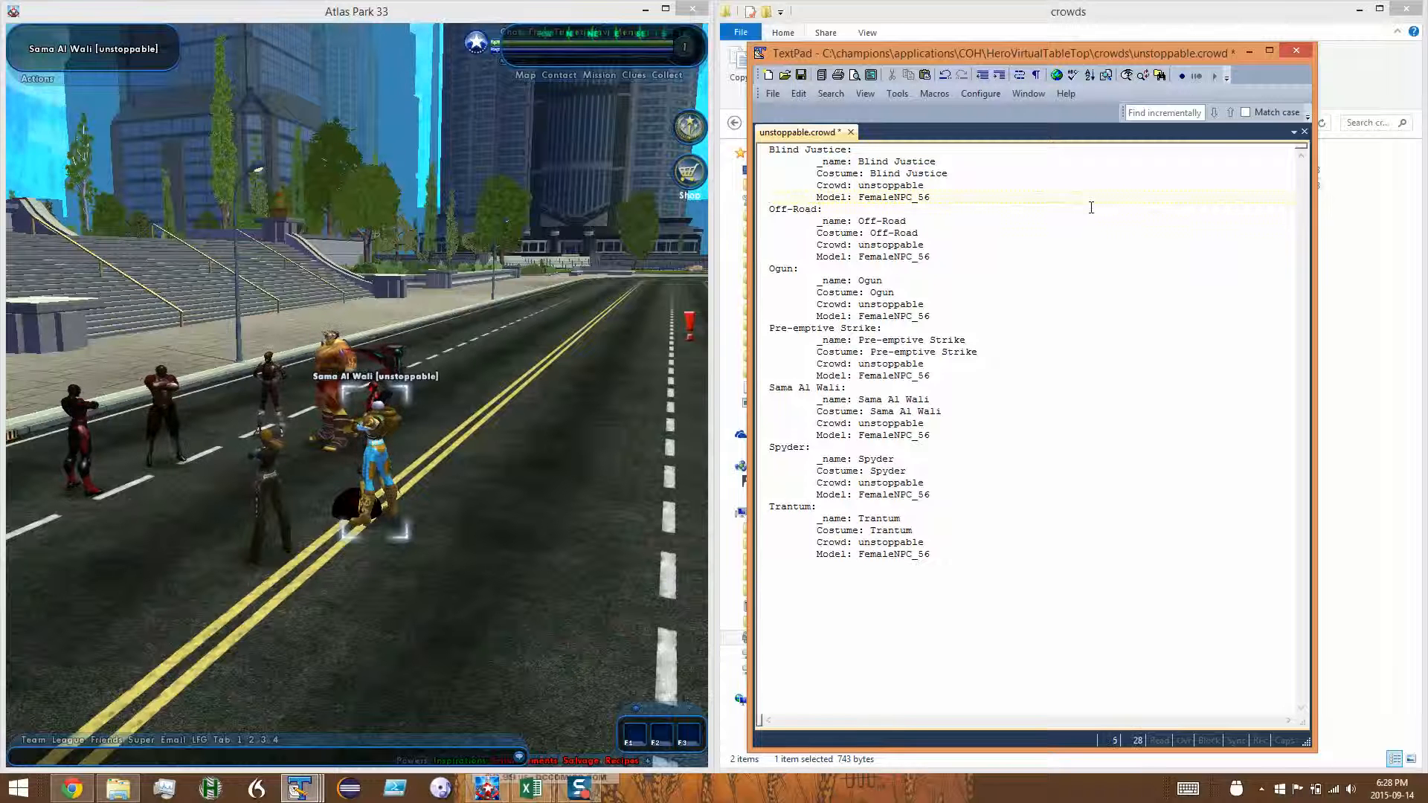
{"action": "key", "text": "ctrl+s"}
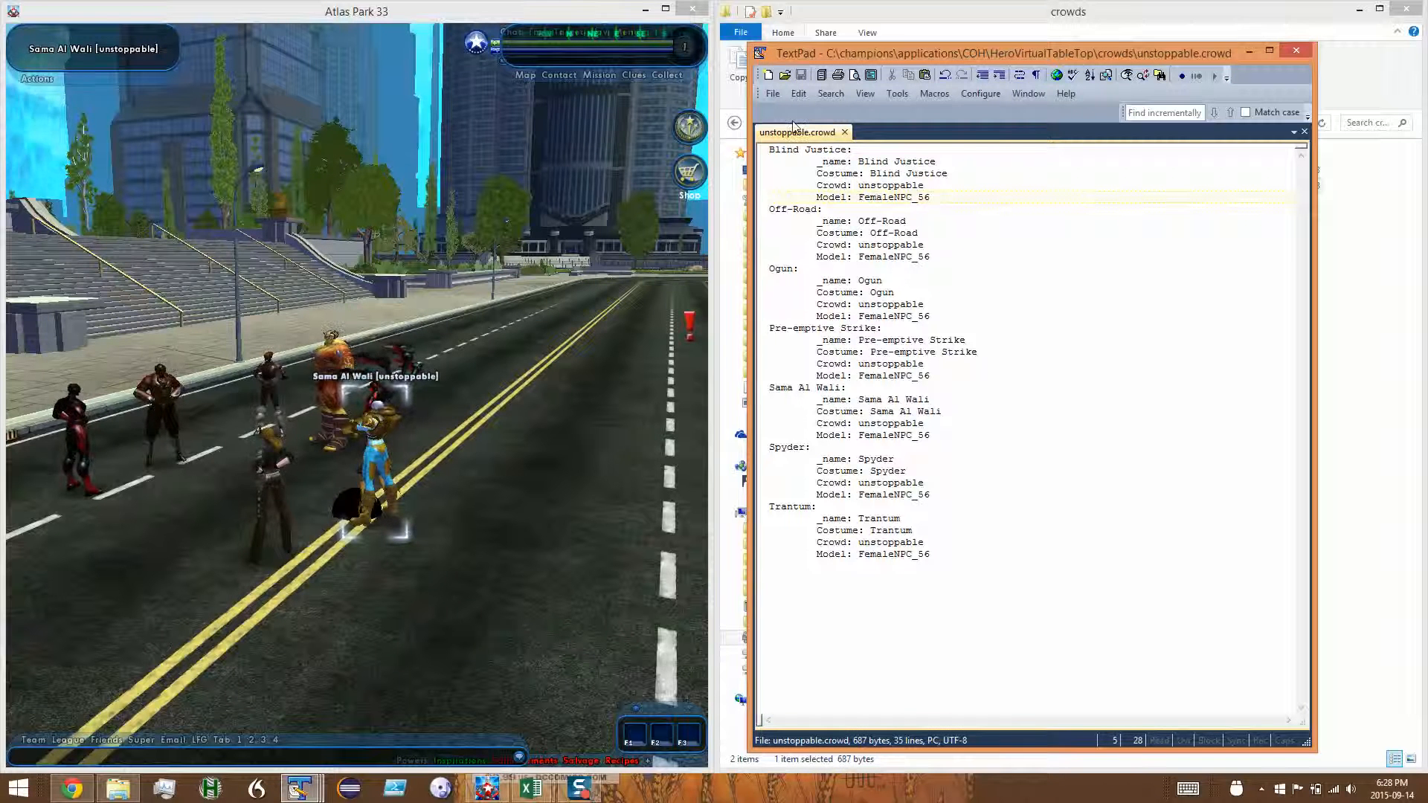
{"action": "left_click", "coordinate": [501, 415]}
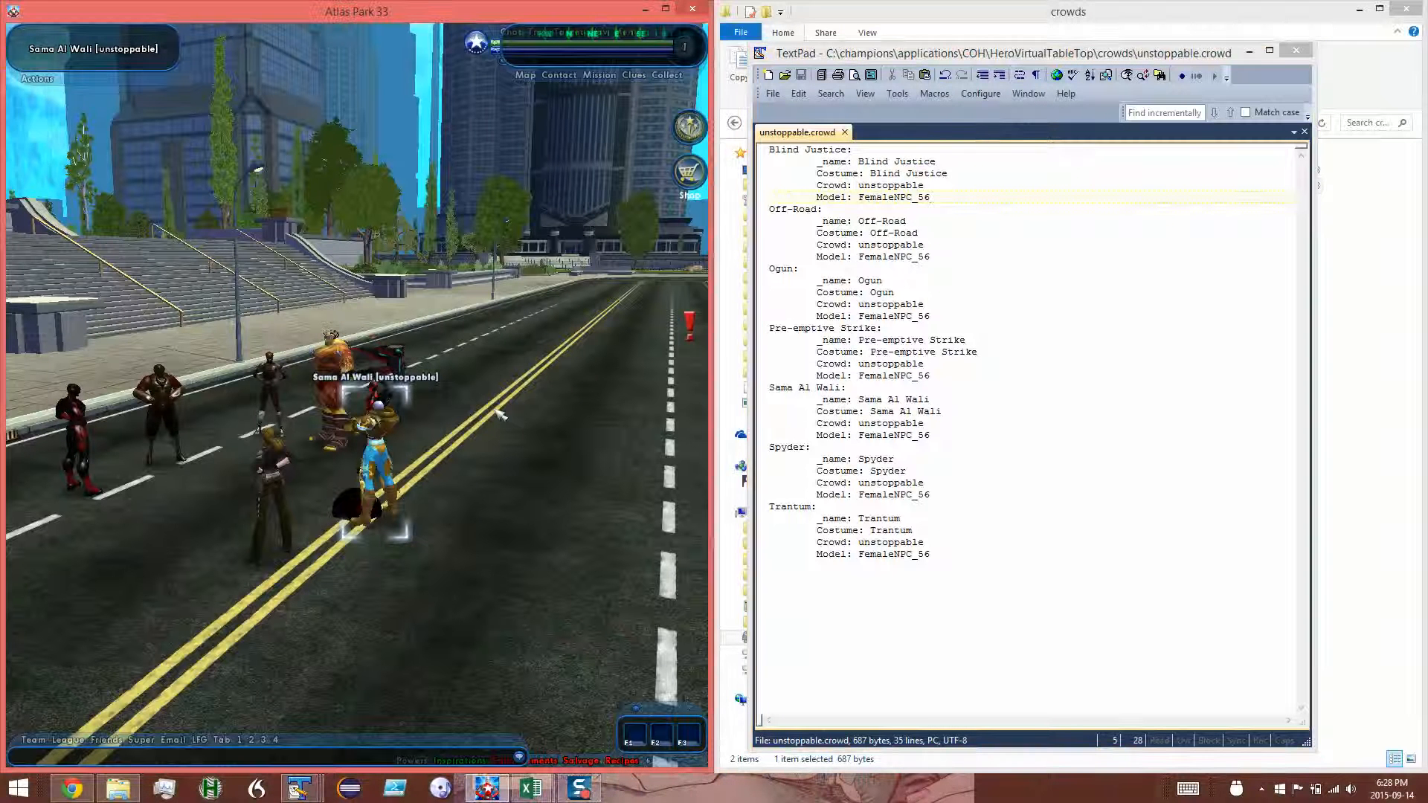
Deselect the current character and clear all spawned characters from the game with the /clearnpc command
{"action": "left_click", "coordinate": [430, 553]}
{"action": "type", "text": "/"}
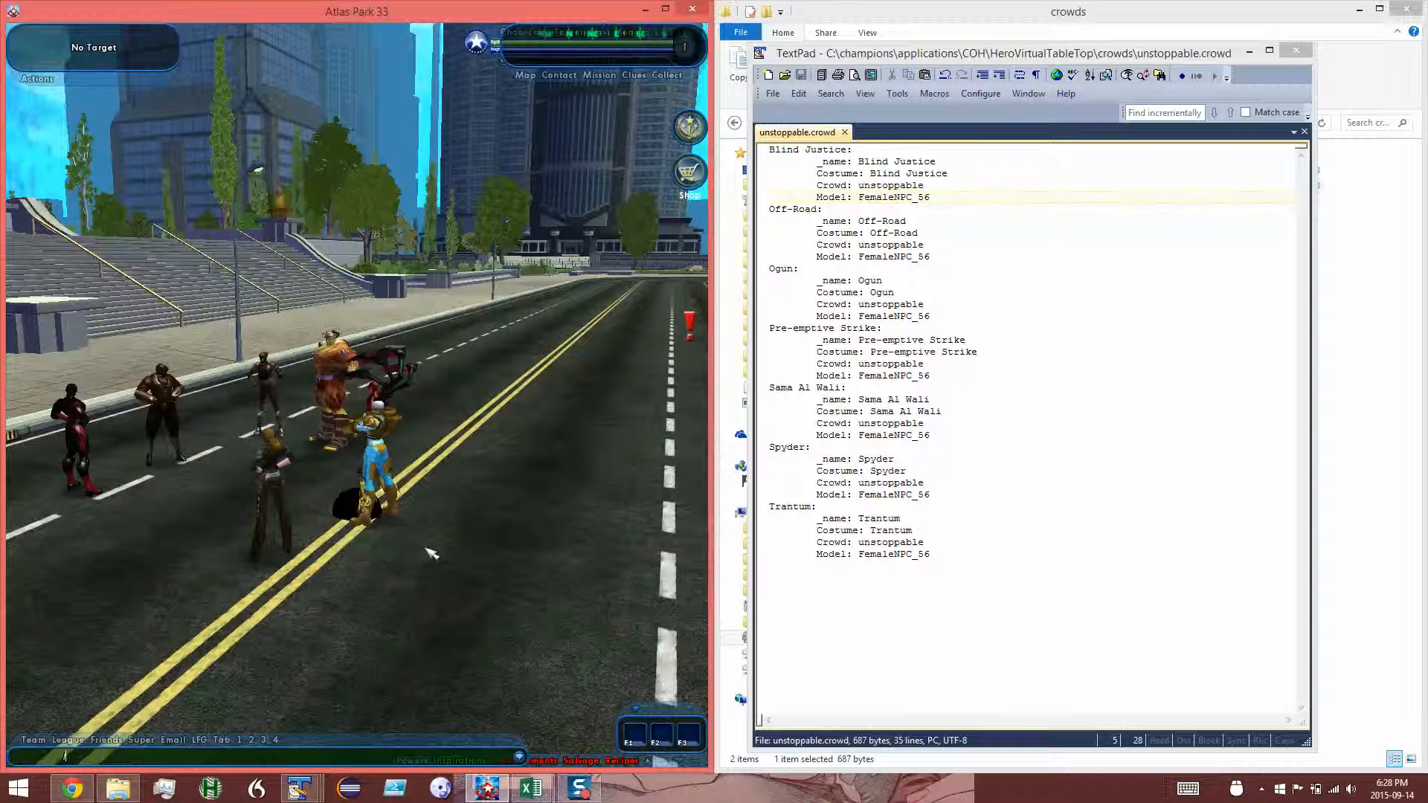
{"action": "type", "text": "clearnpc"}
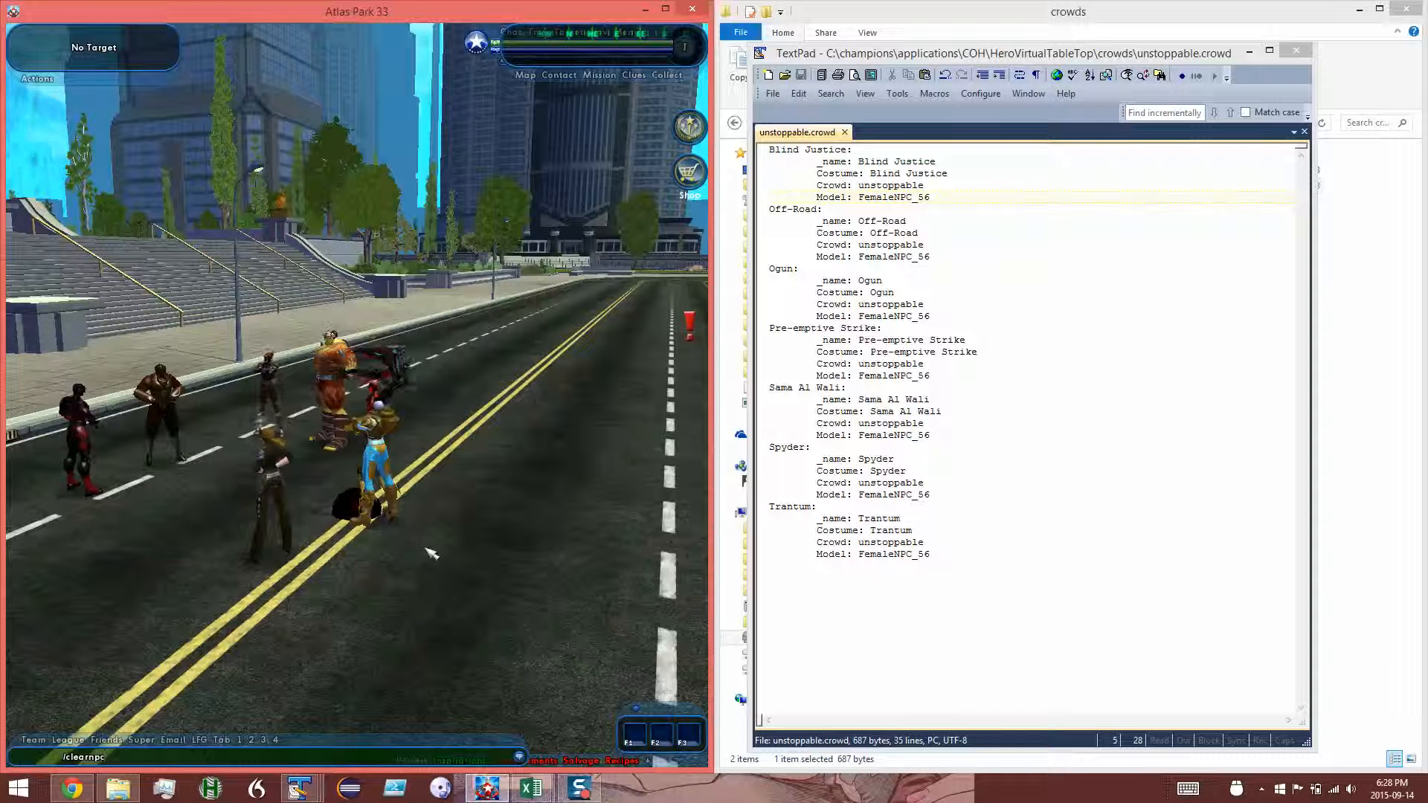
{"action": "key", "text": "Return"}
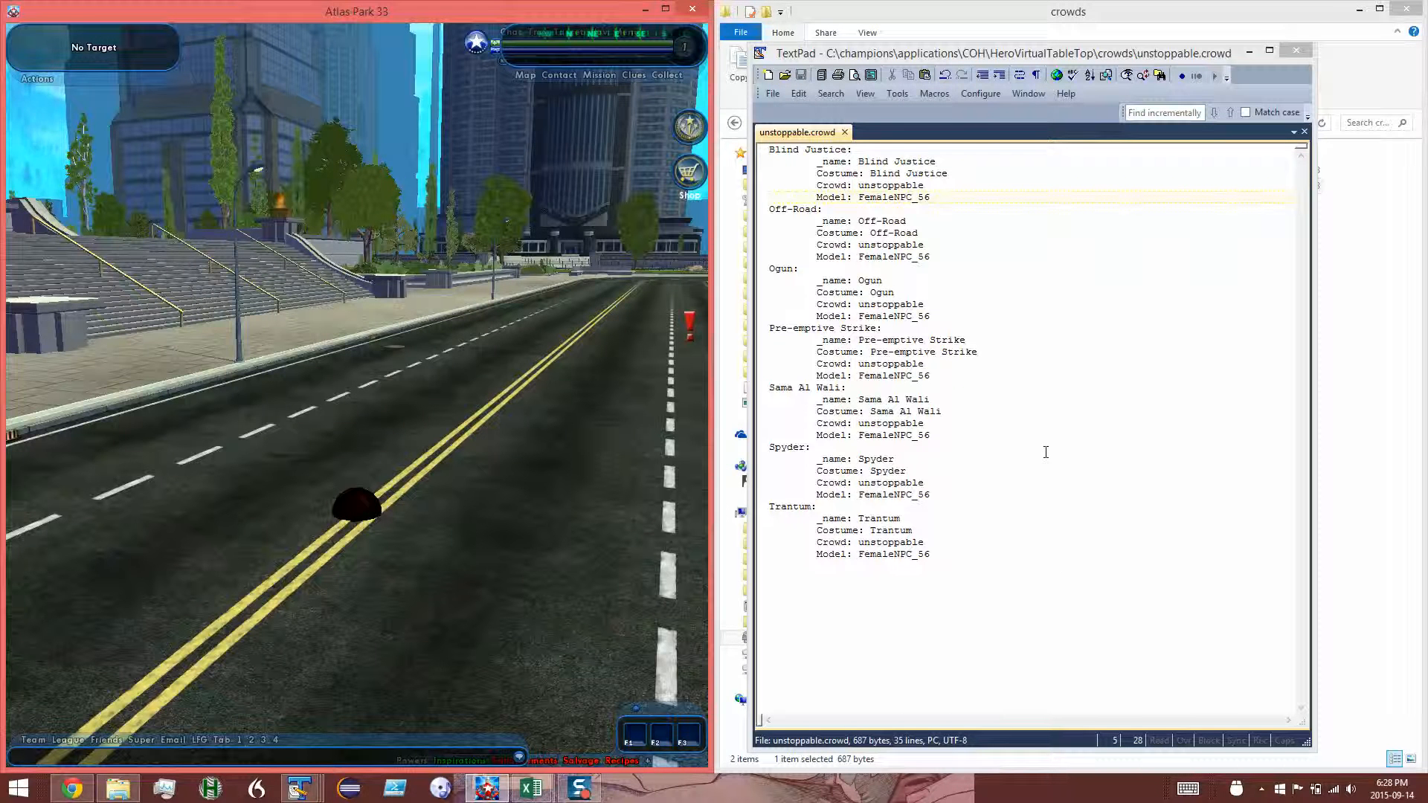
Exit the running hotkey script and relaunch the CrowdManagerKeyboardInterface shortcut from the HeroVirtualTableTop folder
{"action": "left_click", "coordinate": [1262, 790]}
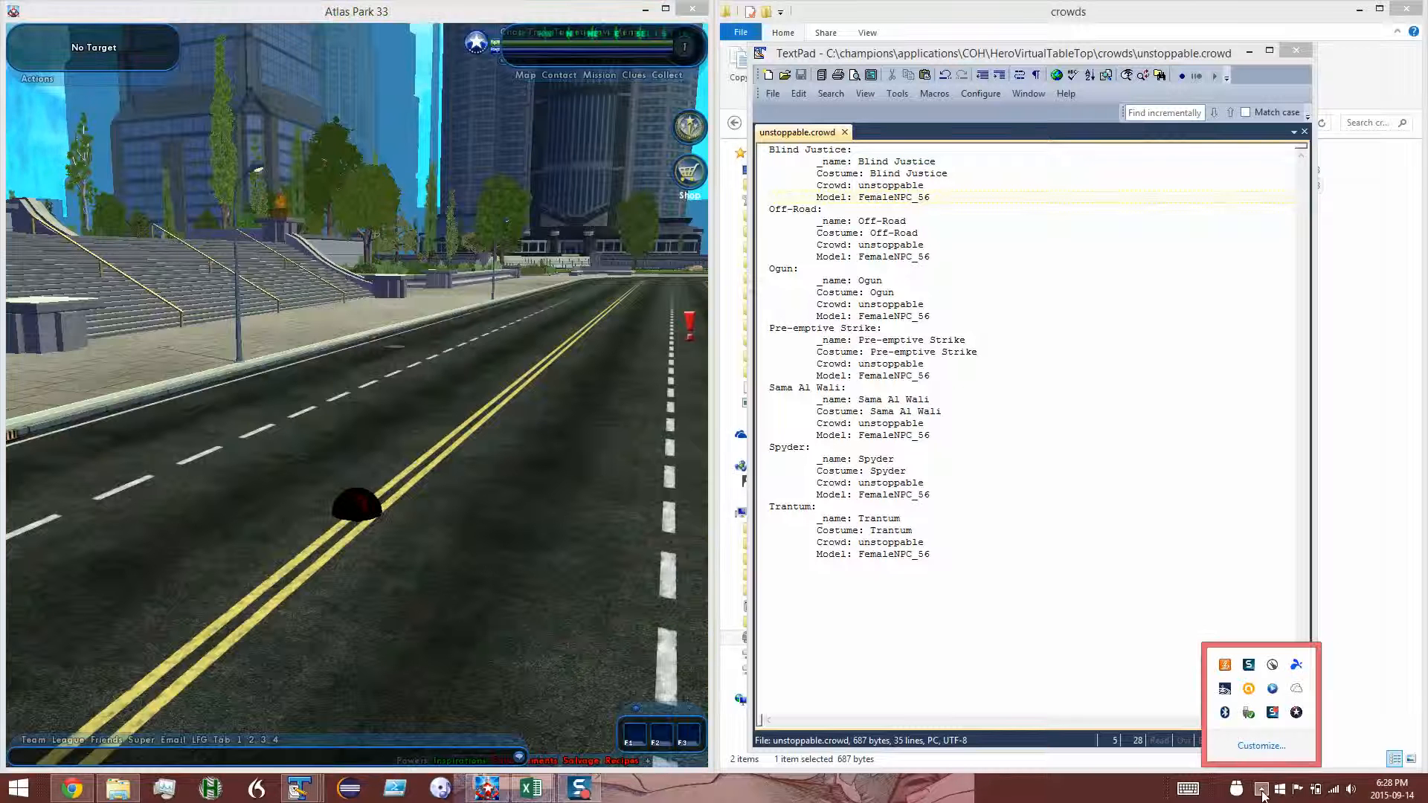
{"action": "right_click", "coordinate": [1297, 712]}
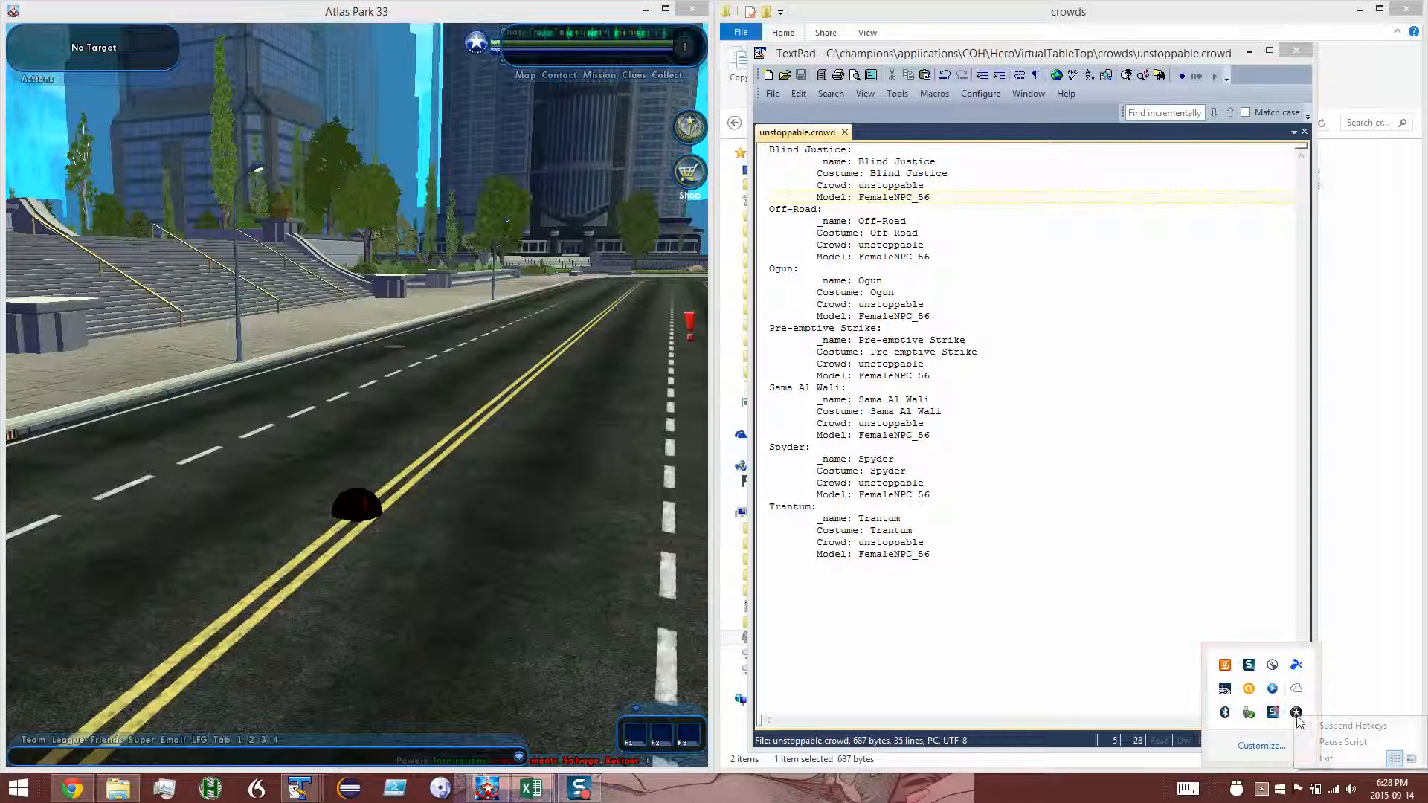
{"action": "left_click", "coordinate": [1321, 760]}
{"action": "left_click", "coordinate": [1391, 431]}
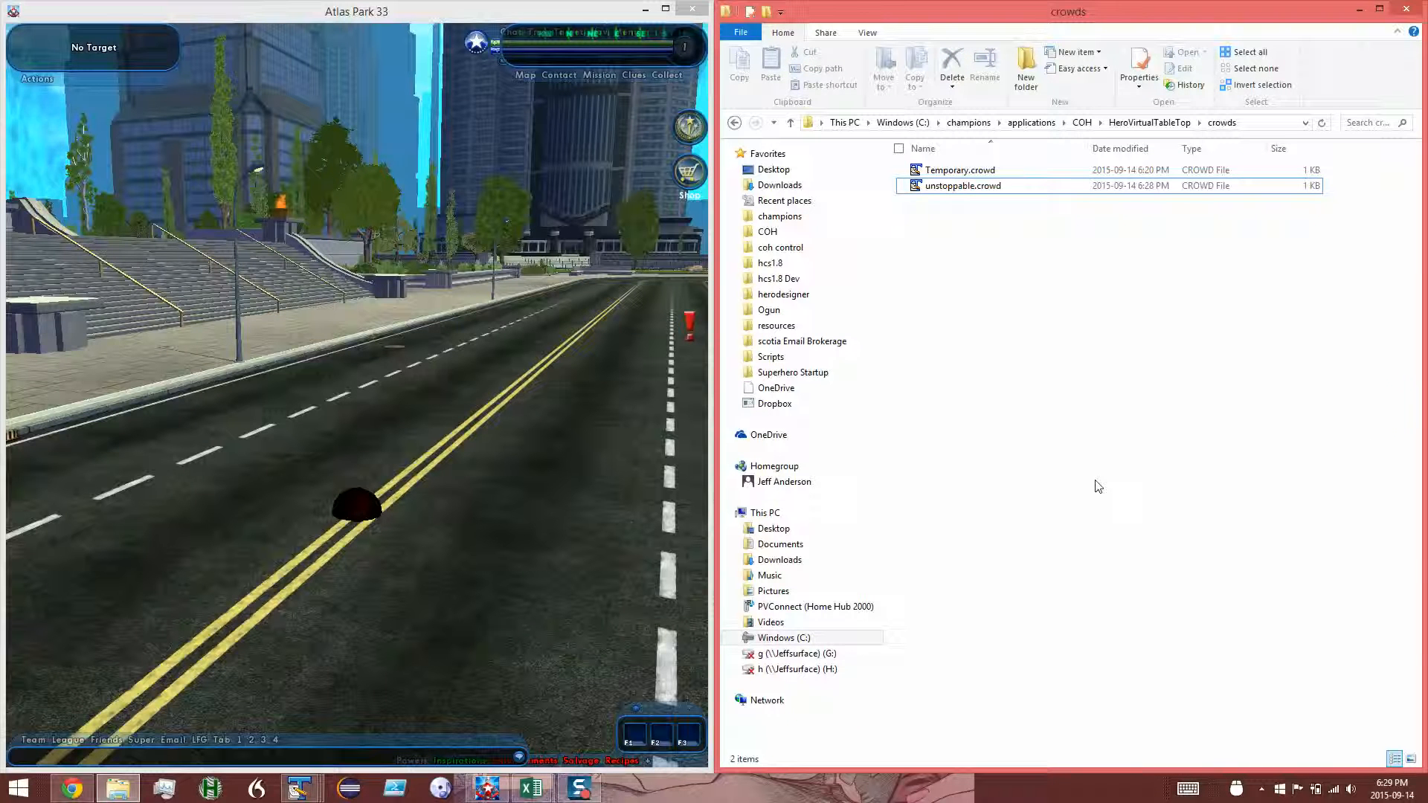
{"action": "left_click", "coordinate": [1121, 123]}
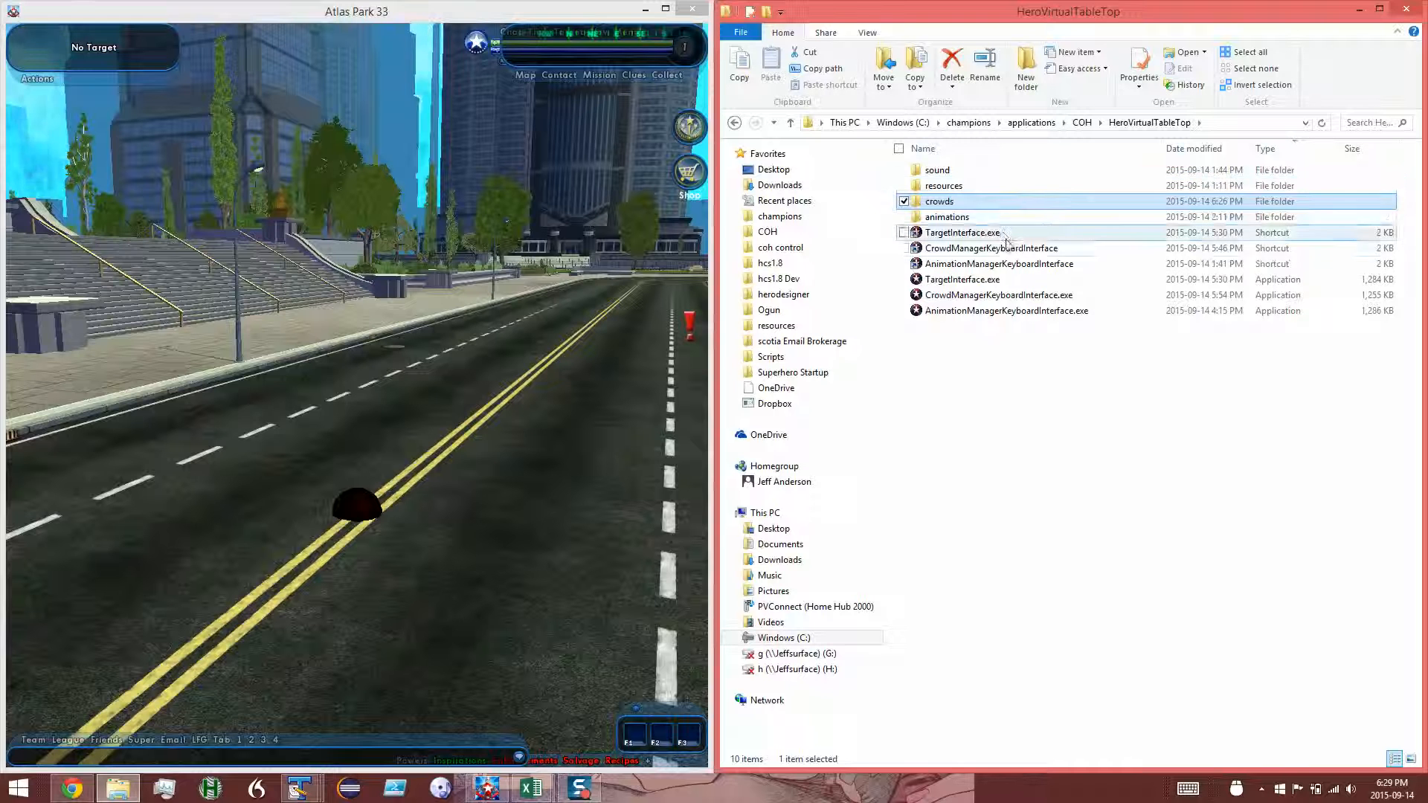
{"action": "left_click", "coordinate": [1005, 251]}
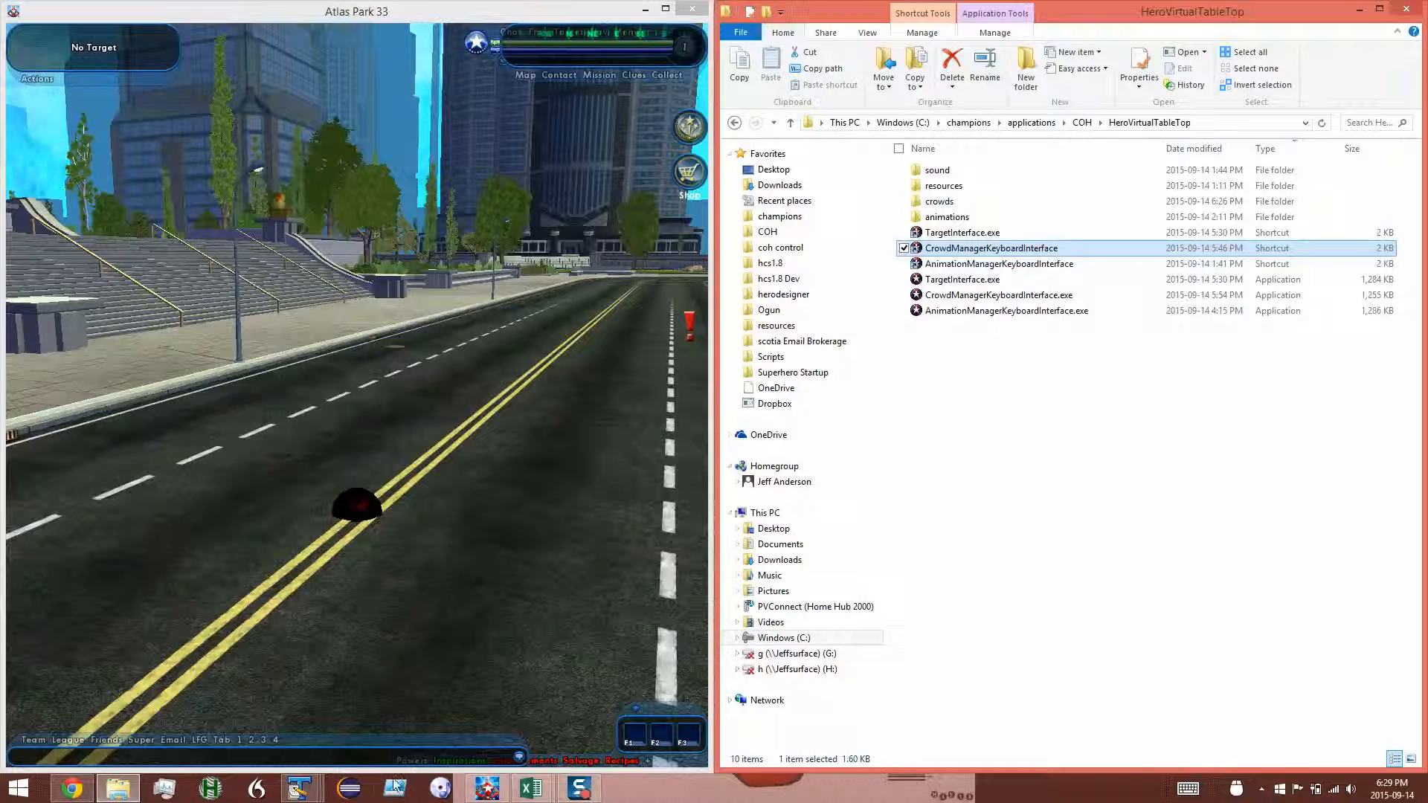
Switch to the character list in TextPad's Document1, select the crowd name "unstoppable" and return to the game
{"action": "left_click", "coordinate": [316, 787]}
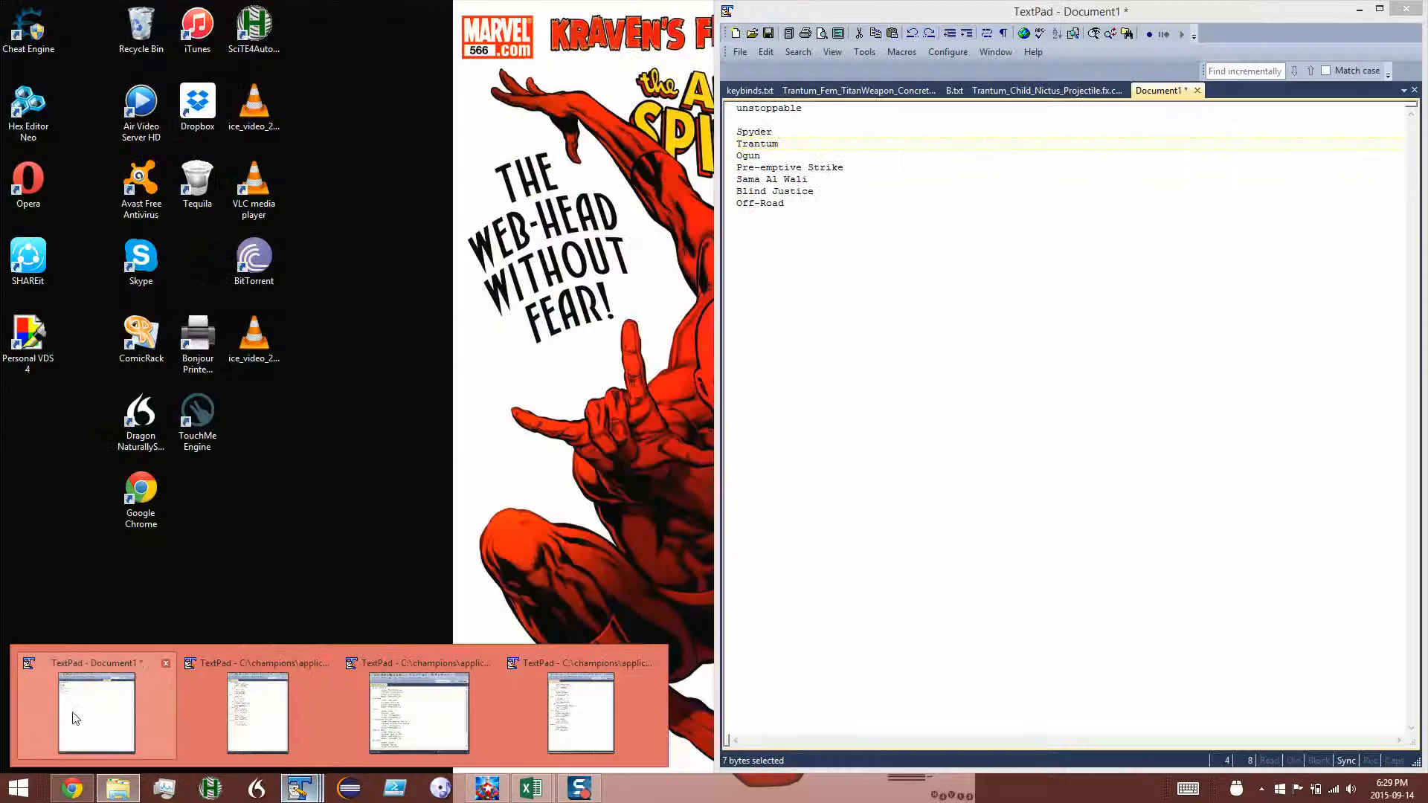
{"action": "left_click", "coordinate": [75, 718]}
{"action": "double_click", "coordinate": [767, 110]}
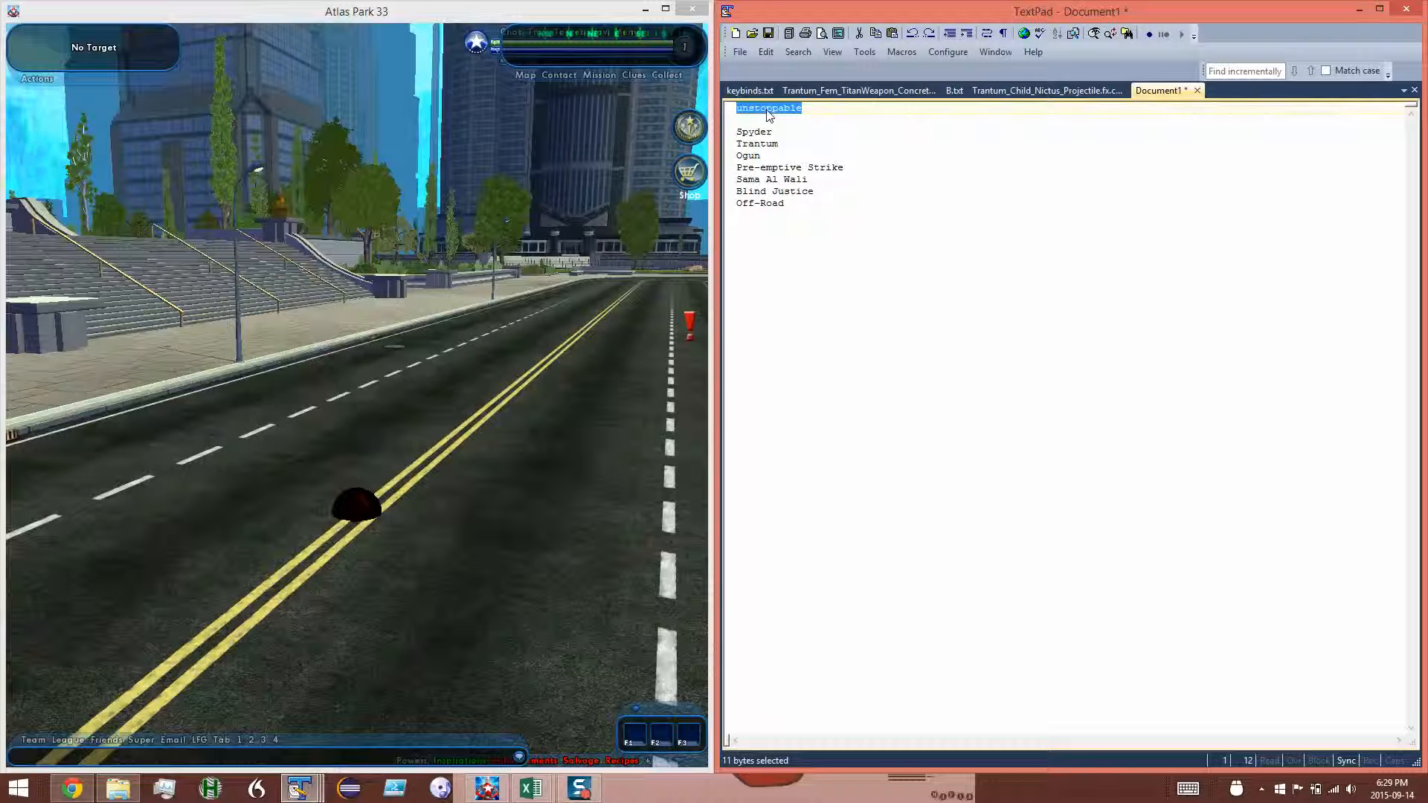
{"action": "left_click", "coordinate": [476, 392]}
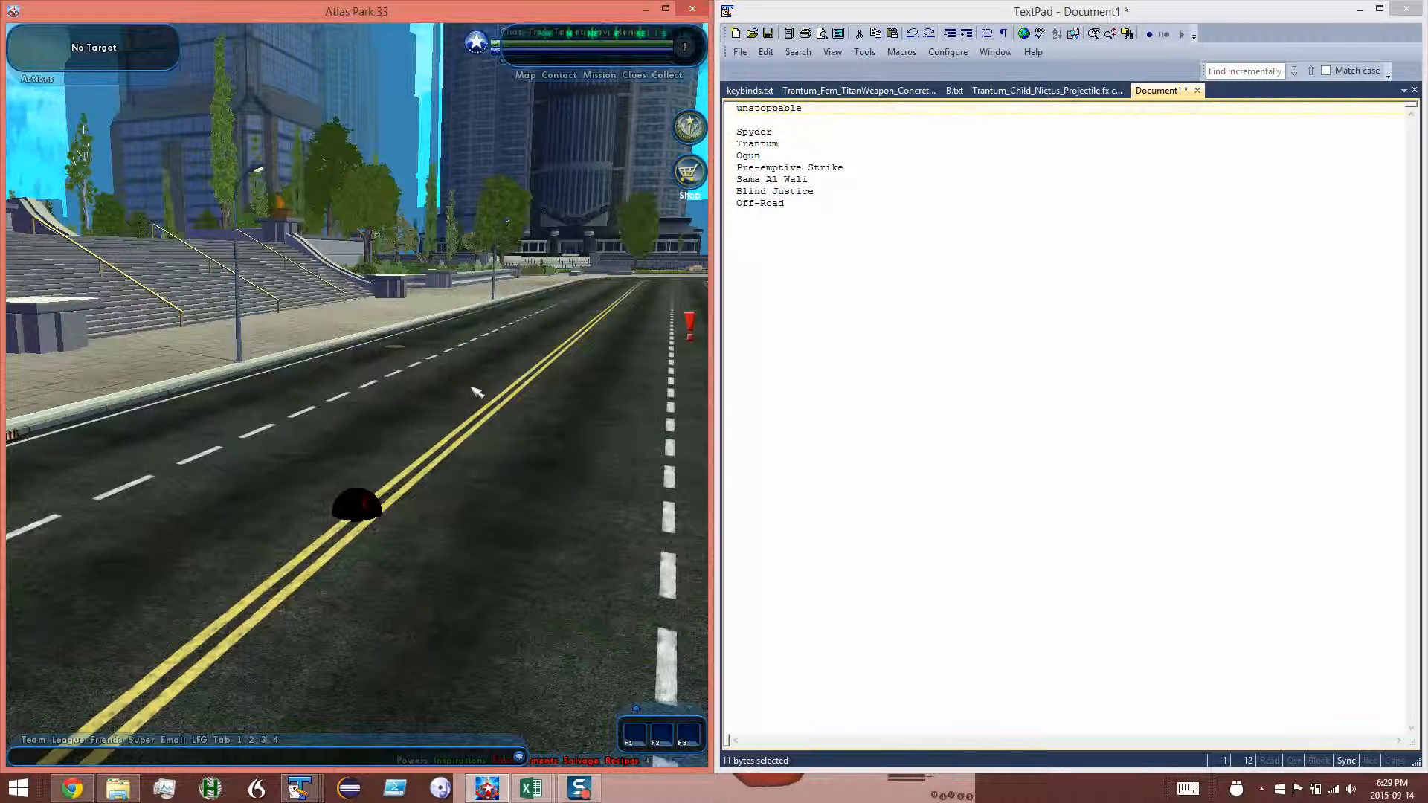
Spawn the first unstoppable crowd members, including Trantum and Off-Road, at separate spots along the street
{"action": "key", "text": "e"}
{"action": "key", "text": "a"}
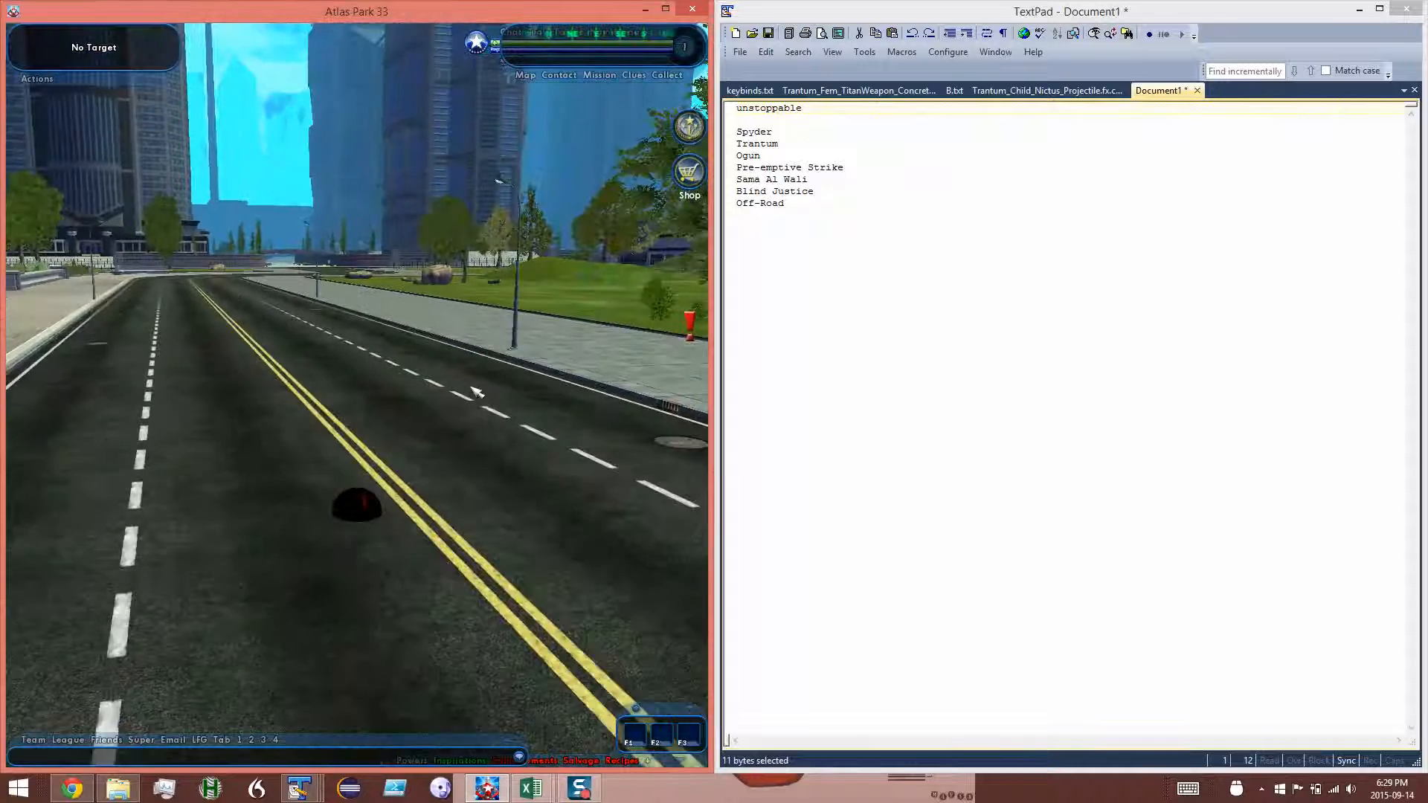
{"action": "key", "text": "d"}
{"action": "key", "text": "e"}
{"action": "key", "text": "e"}
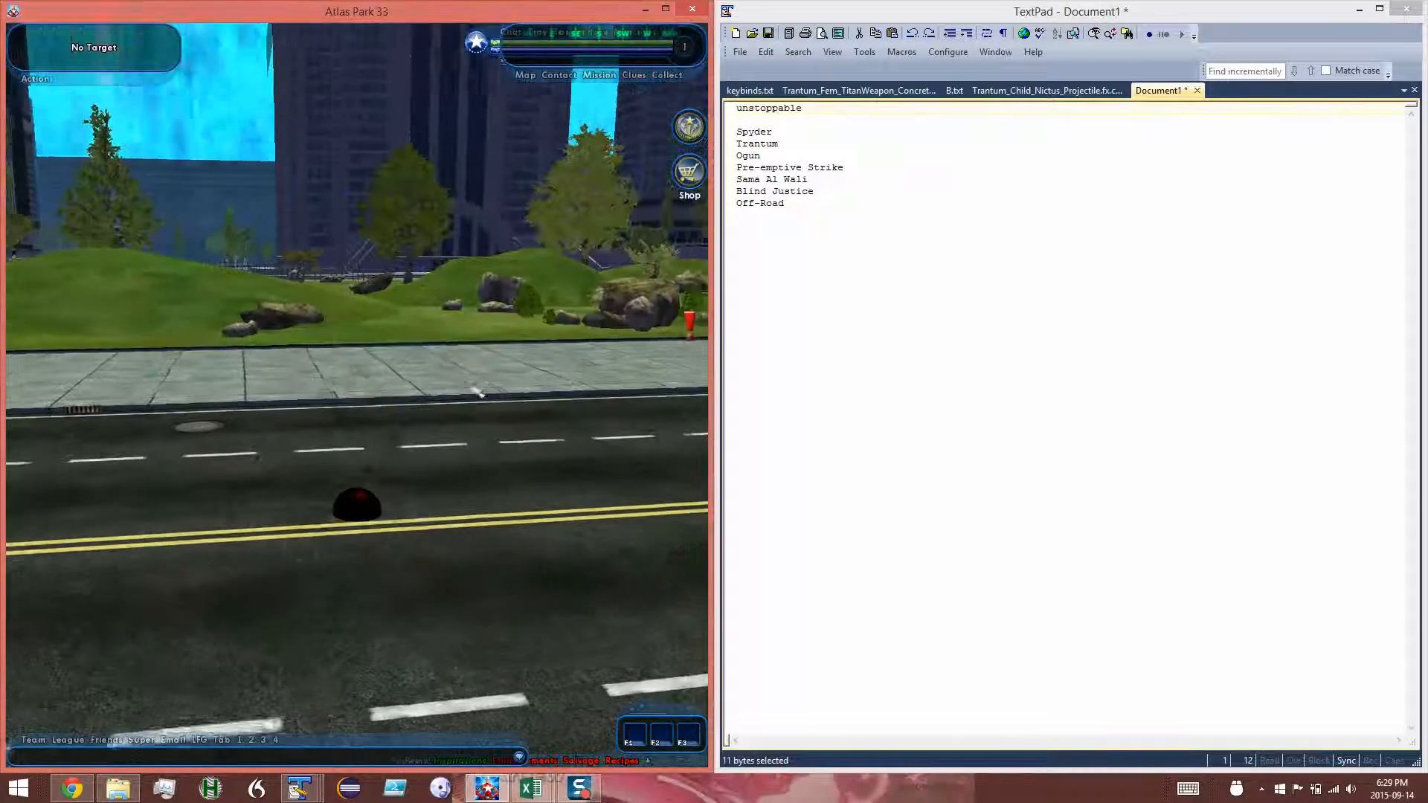
{"action": "key", "text": "a"}
{"action": "key", "text": "e"}
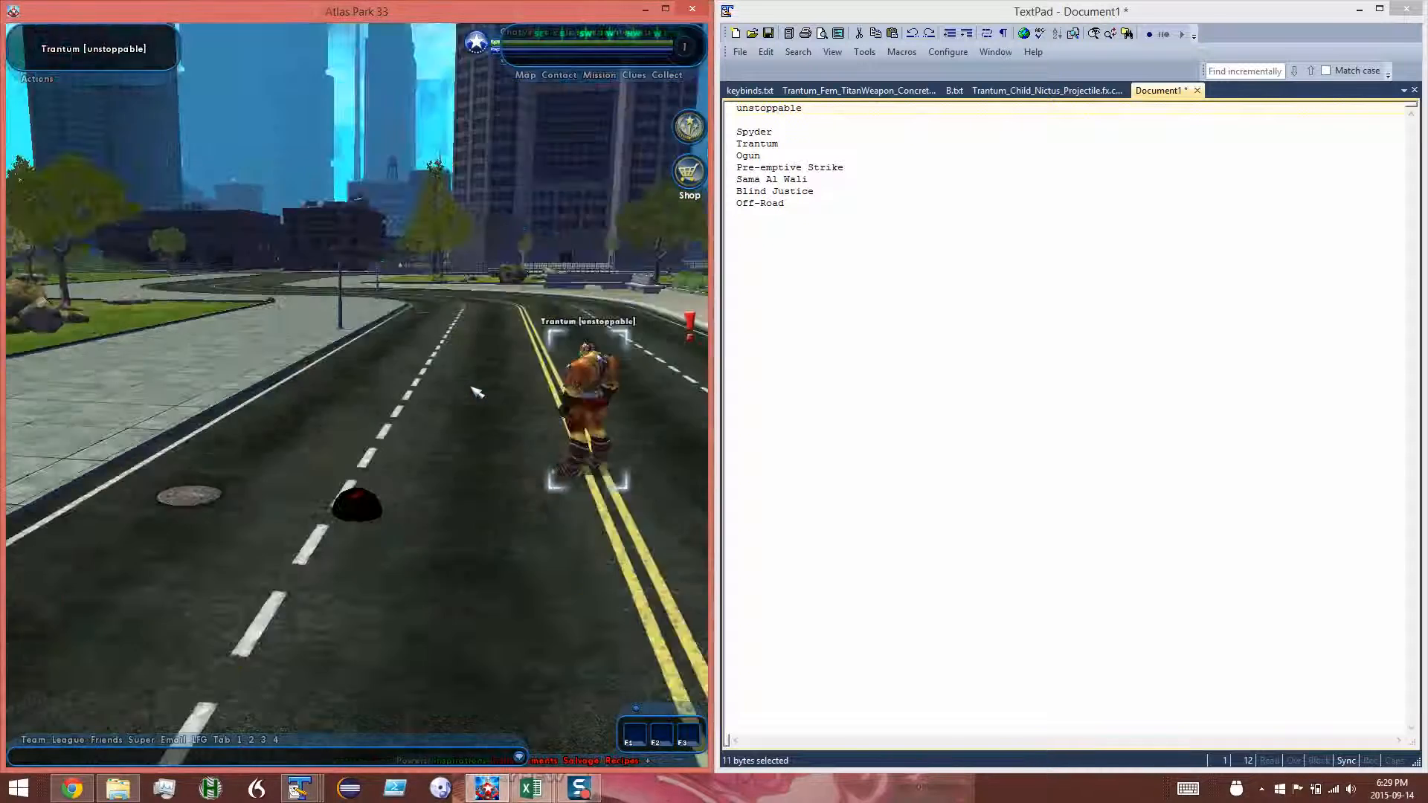
{"action": "key", "text": "s"}
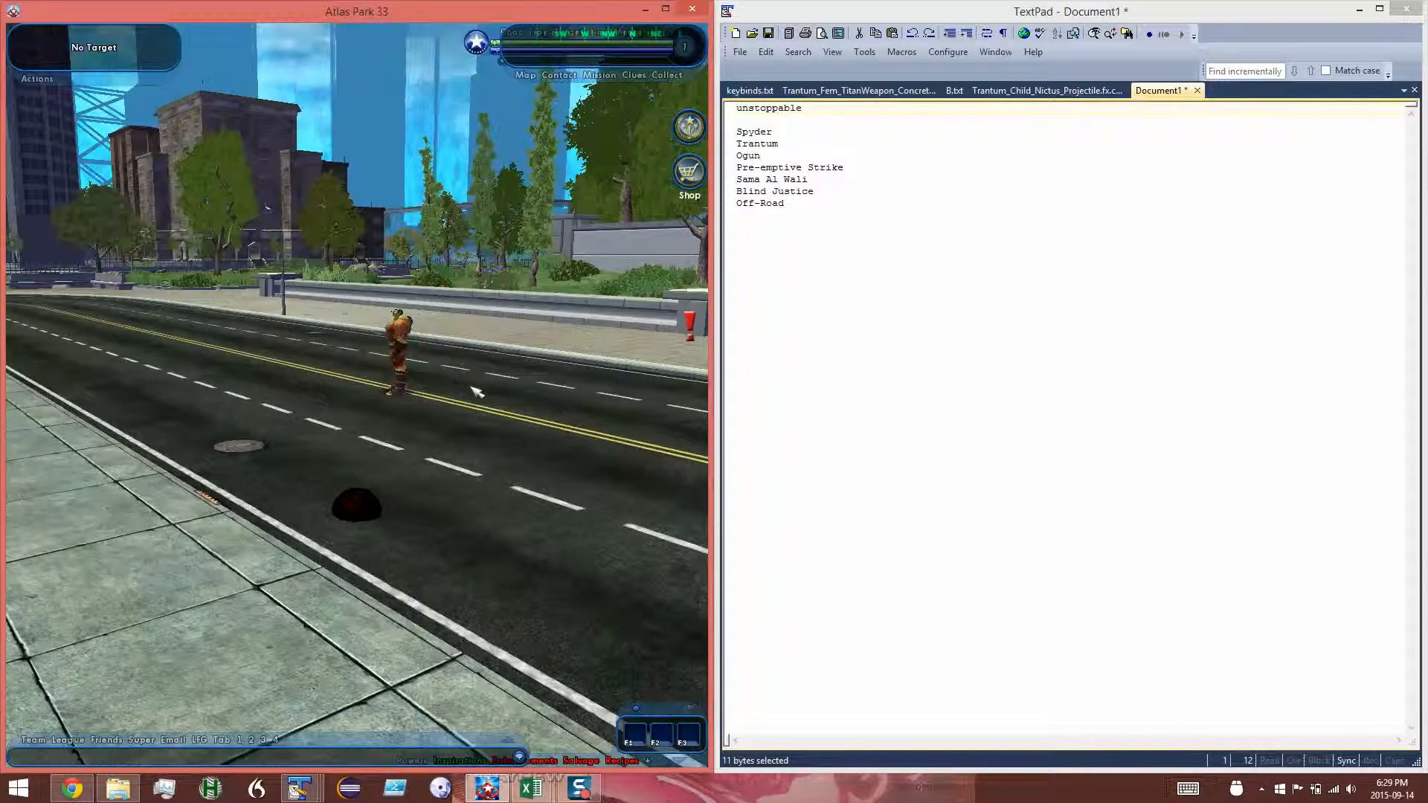
{"action": "key", "text": "e"}
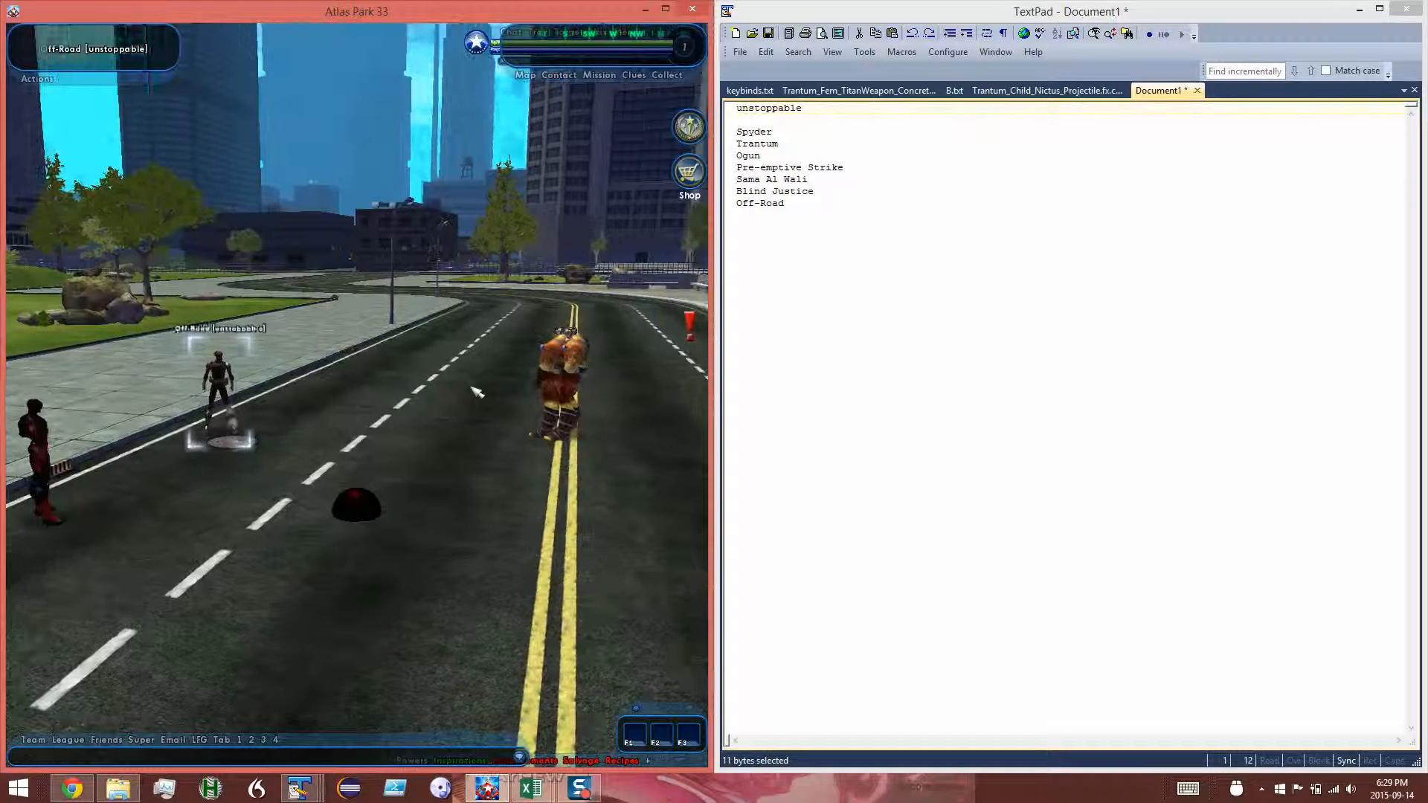
Spawn Ogun and Pre-emptive Strike side by side between the dashed lane line and the yellow centre line
{"action": "key", "text": "Tab"}
{"action": "key", "text": "q"}
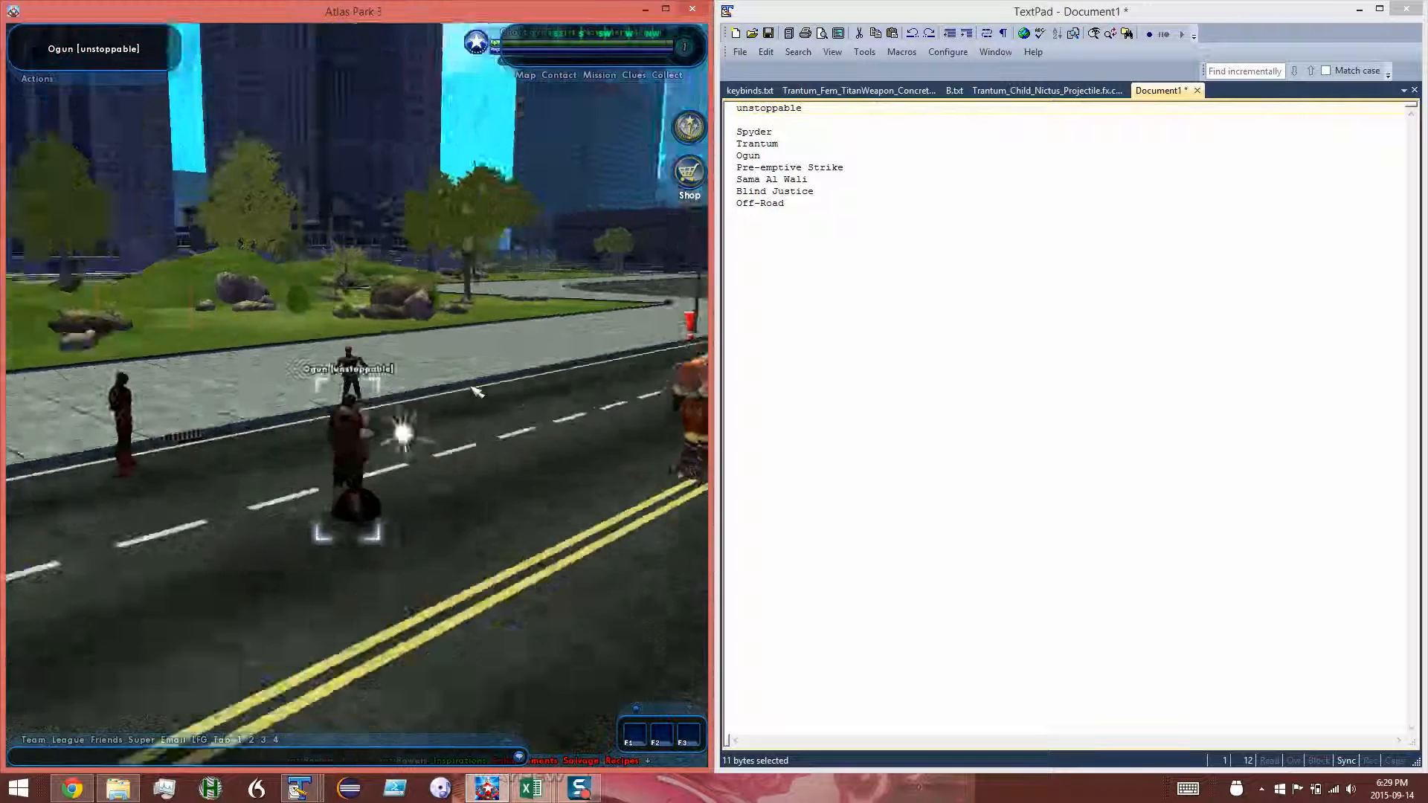
{"action": "key", "text": "d"}
{"action": "key", "text": "s"}
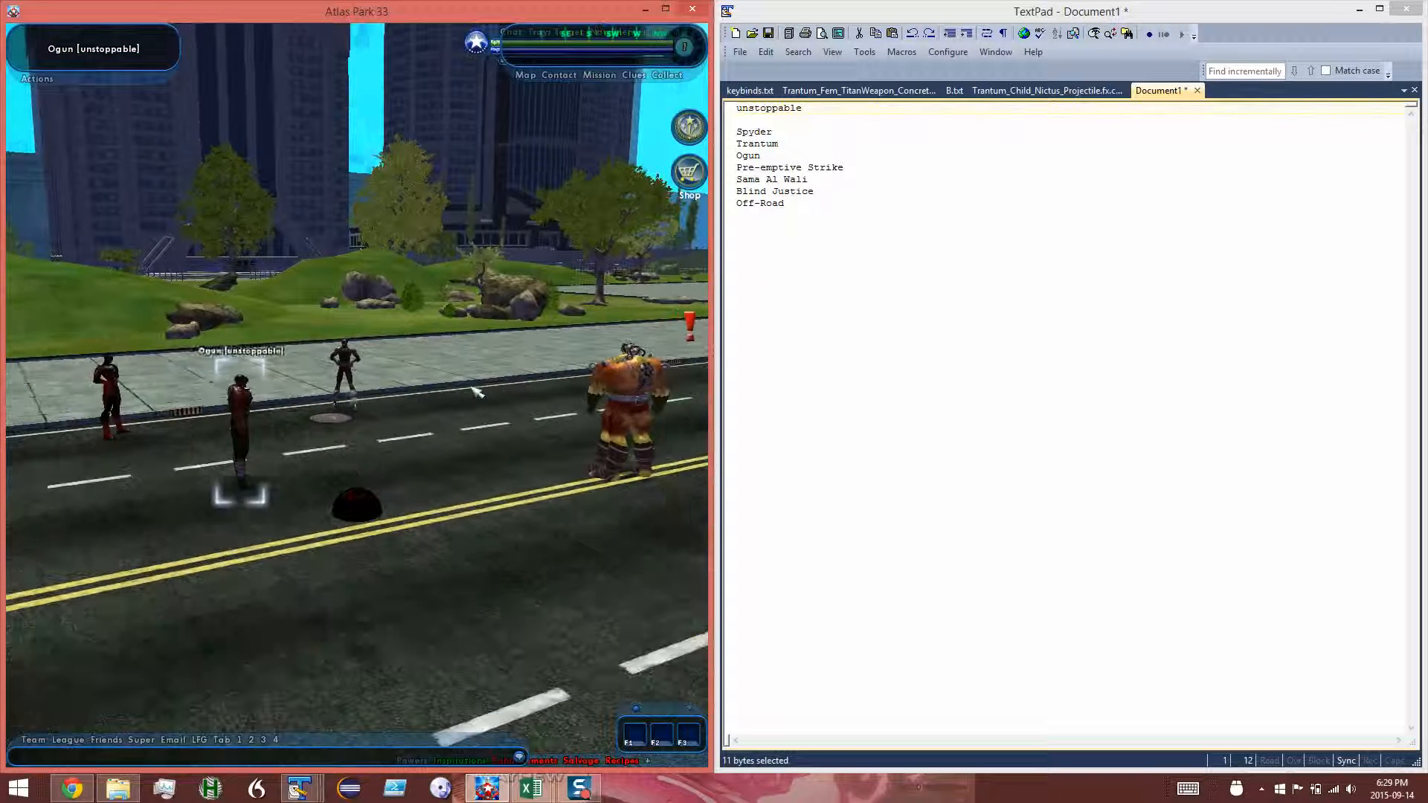
{"action": "key", "text": "Tab"}
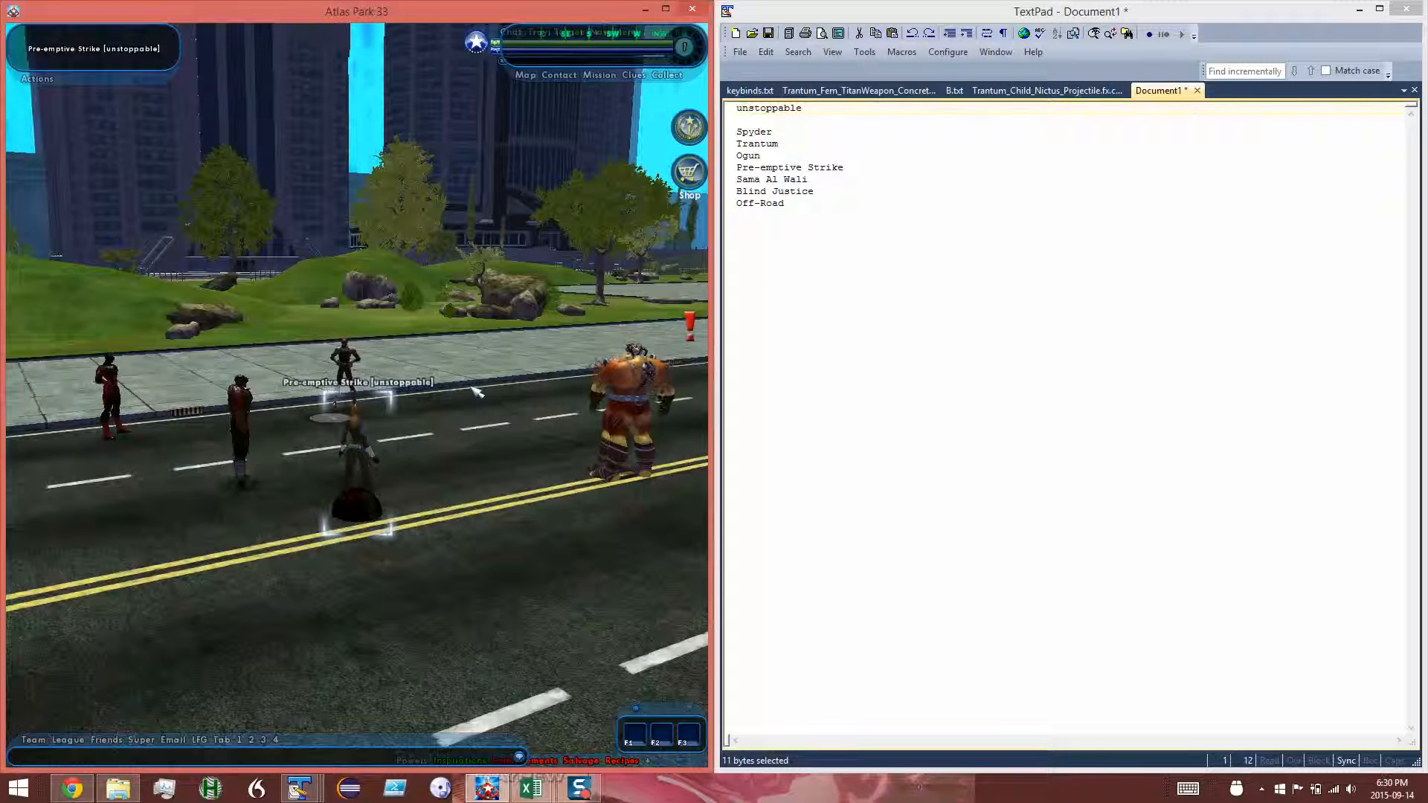
{"action": "key", "text": "d"}
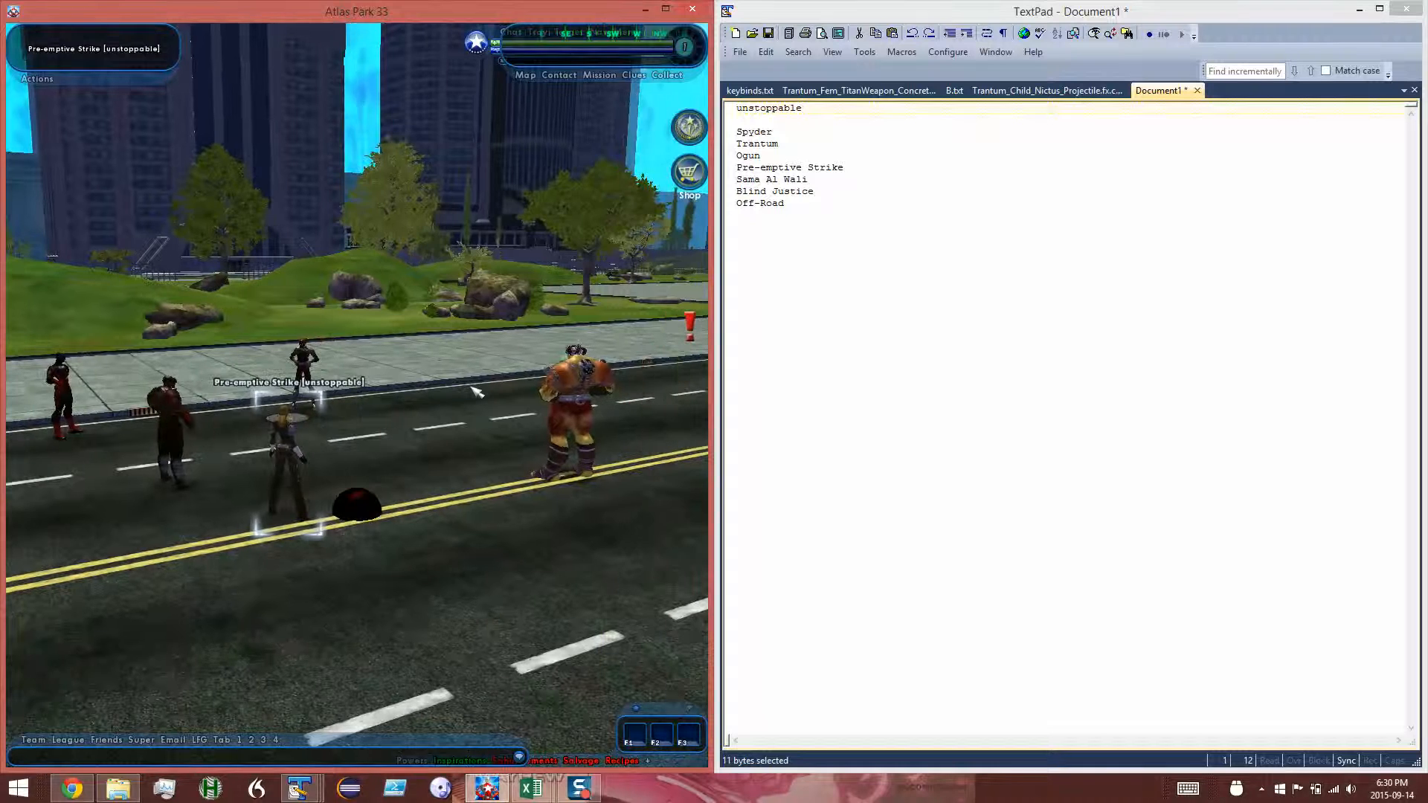
Spawn Sama Al Wali beside Pre-emptive Strike near the yellow centre line, and walk to a clear spot facing the crowd
{"action": "key", "text": "Tab"}
{"action": "key", "text": "e"}
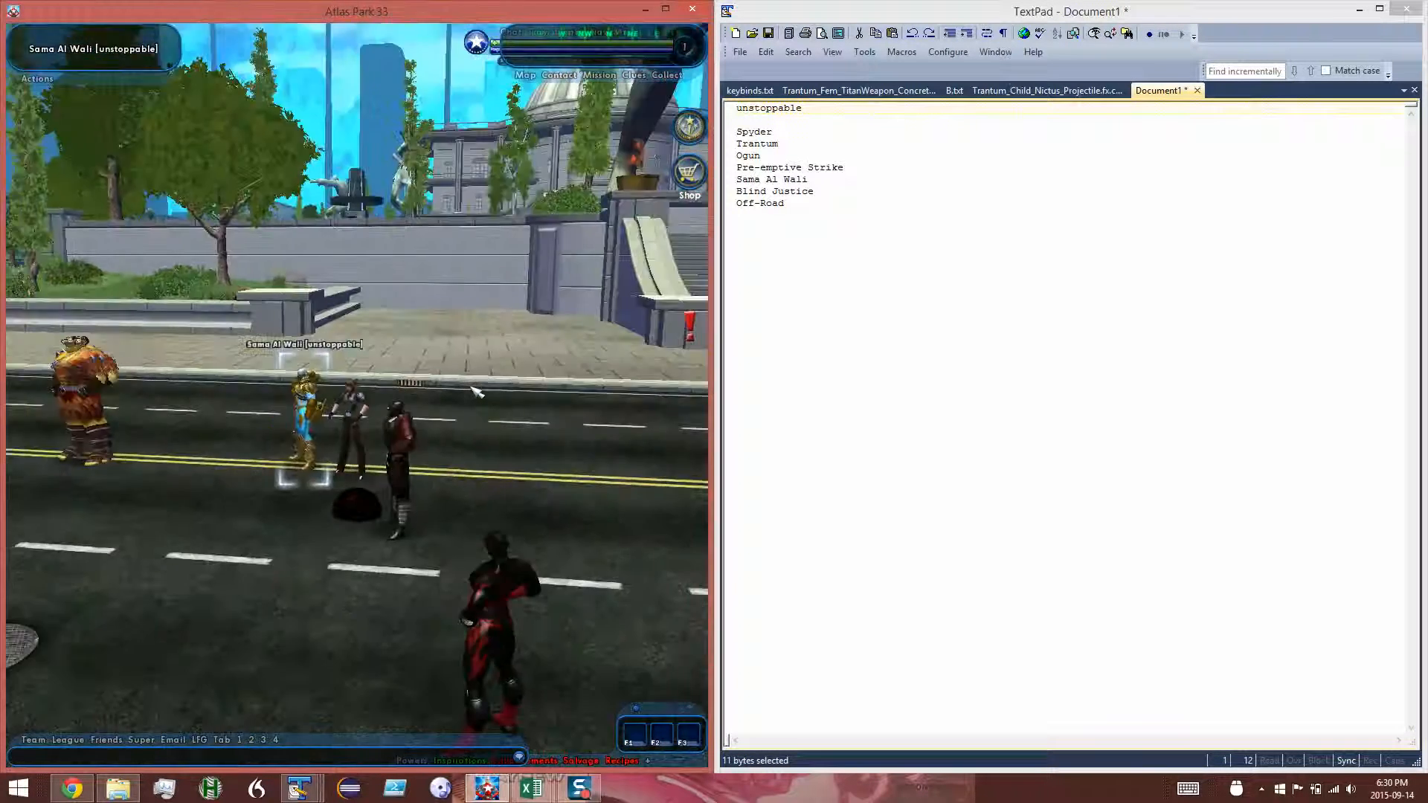
{"action": "key", "text": "a"}
{"action": "key", "text": "e"}
{"action": "key", "text": "e"}
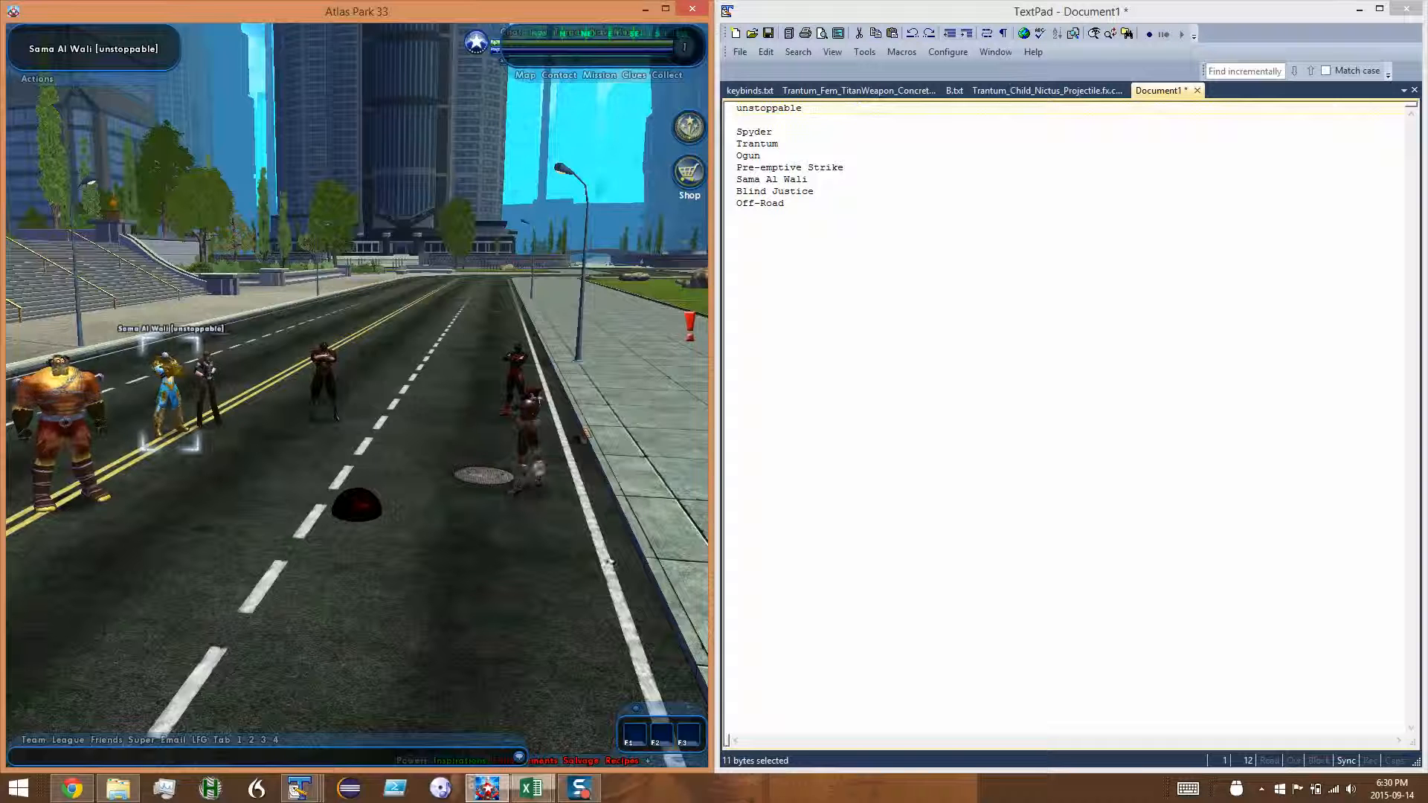
Copy the Model value FemaleNPC_56 from Off-Road's entry in unstoppable.crowd and paste it below Off-Road in the Document1 list
{"action": "key", "text": "alt+Tab"}
{"action": "key", "text": "alt+Tab"}
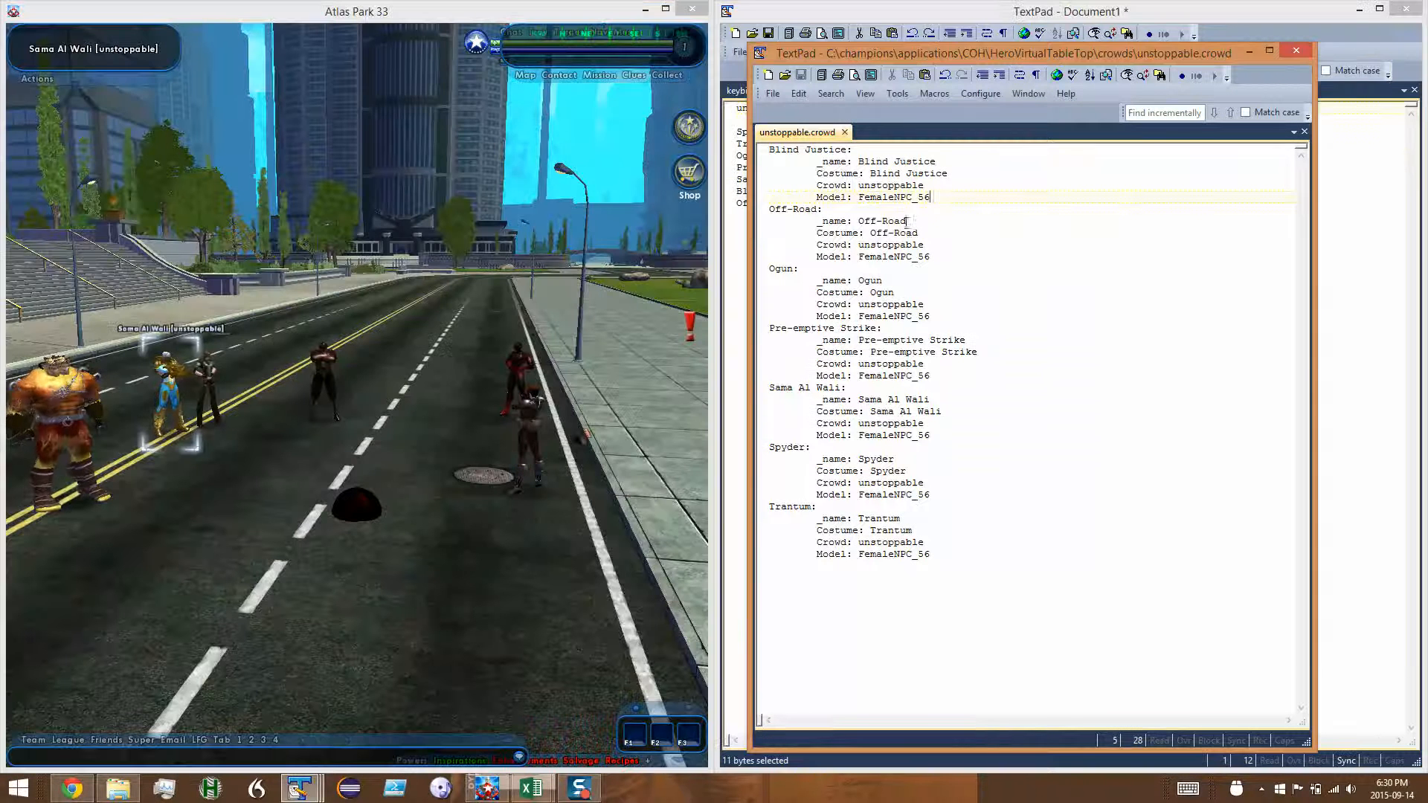
{"action": "left_click_drag", "start_coordinate": [860, 257], "coordinate": [930, 253]}
{"action": "key", "text": "ctrl+c"}
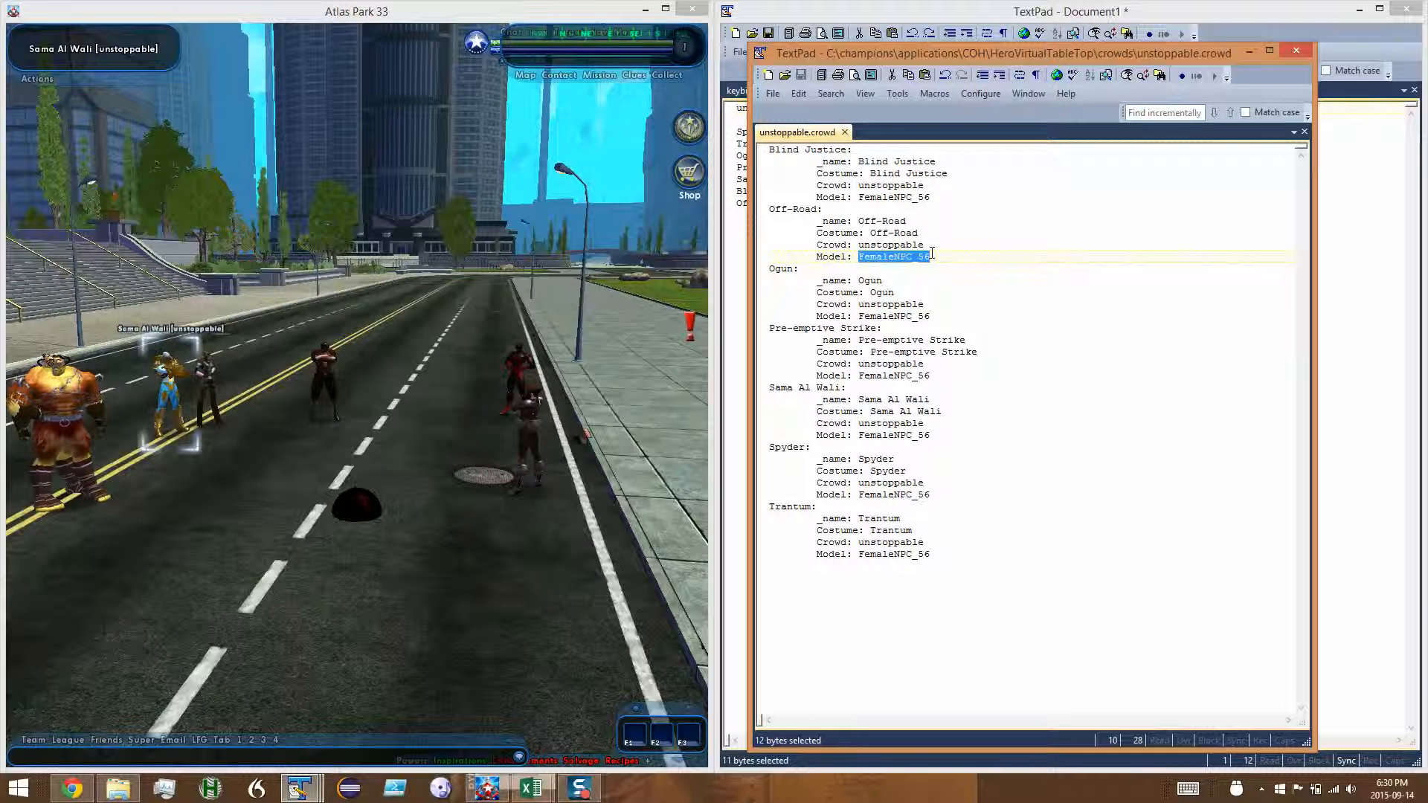
{"action": "key", "text": "alt+Tab"}
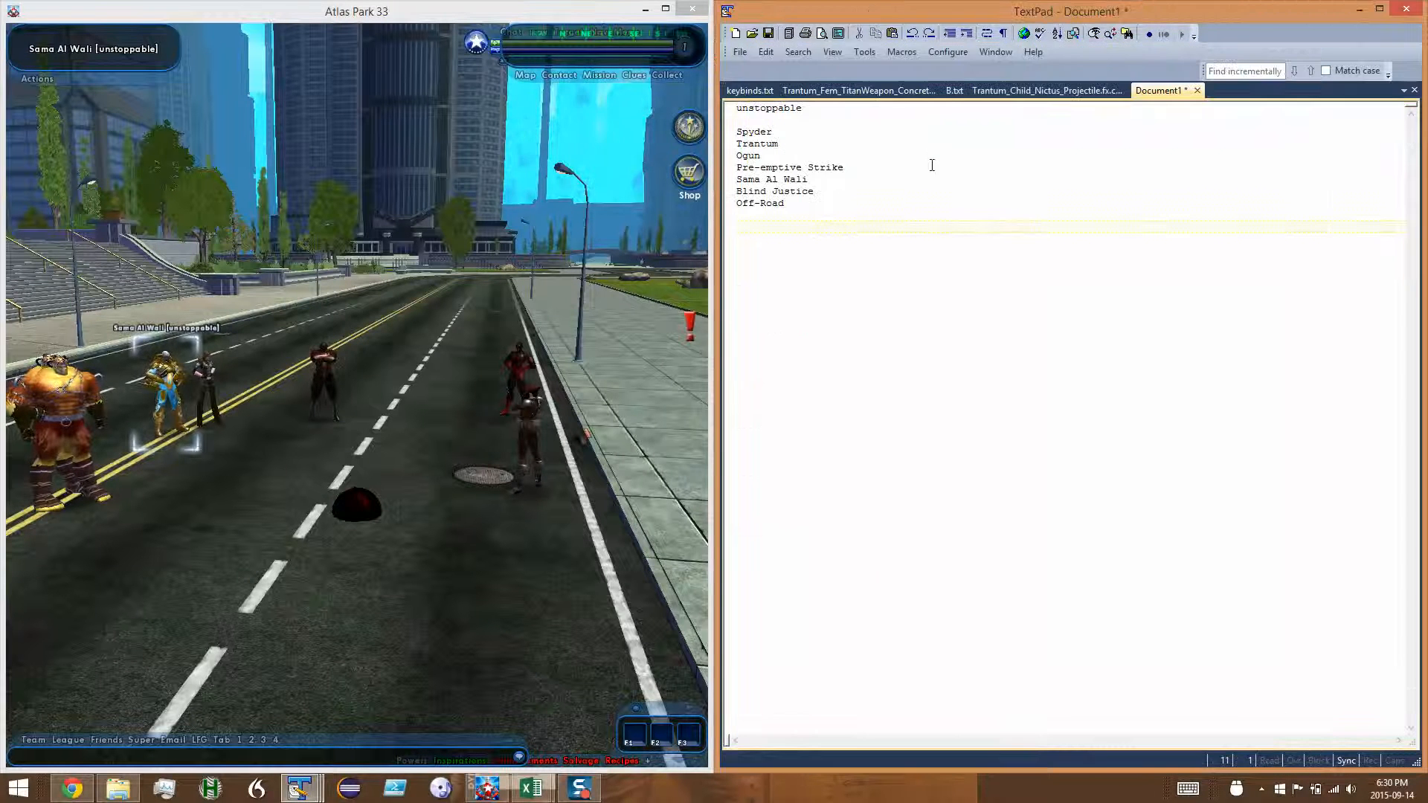
{"action": "left_click", "coordinate": [795, 204]}
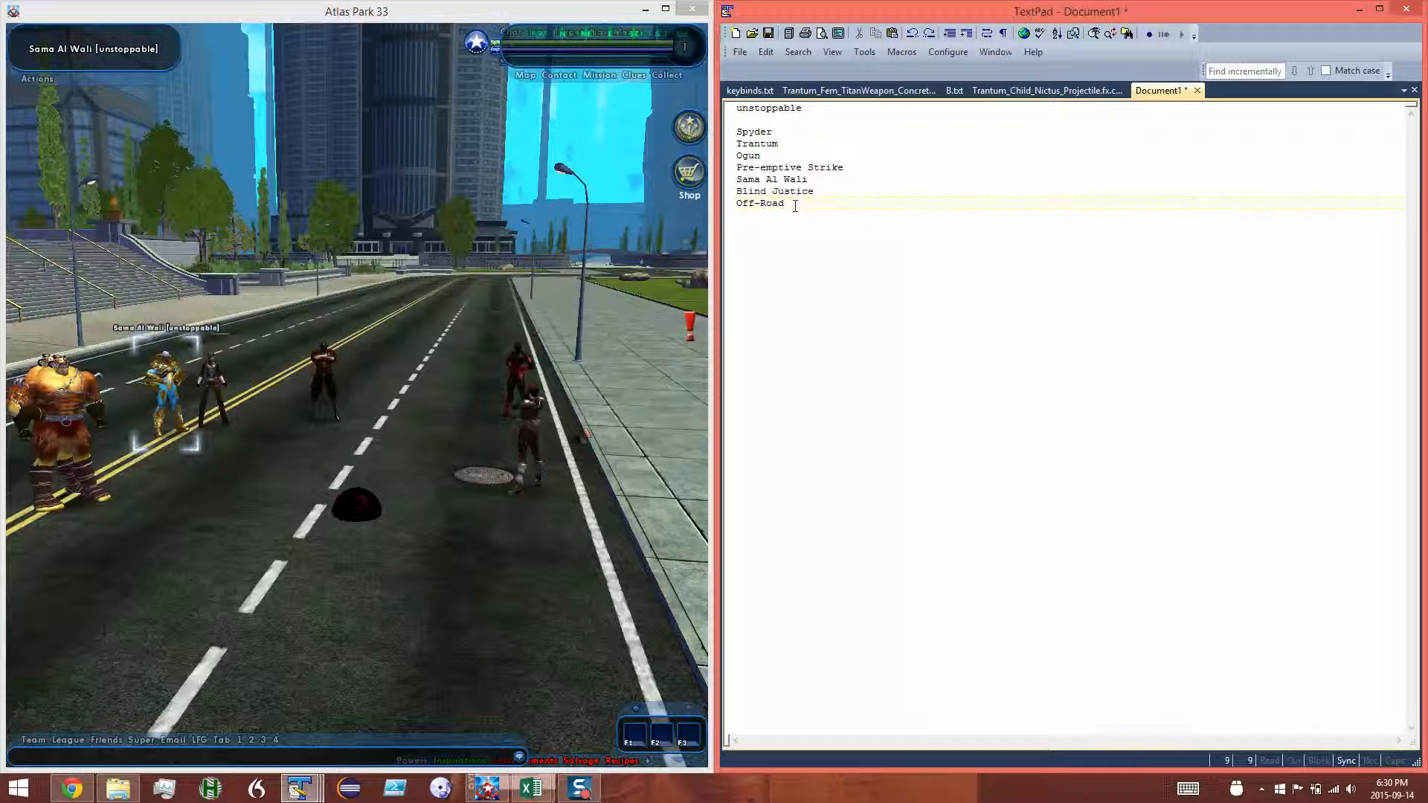
{"action": "key", "text": "ctrl+v"}
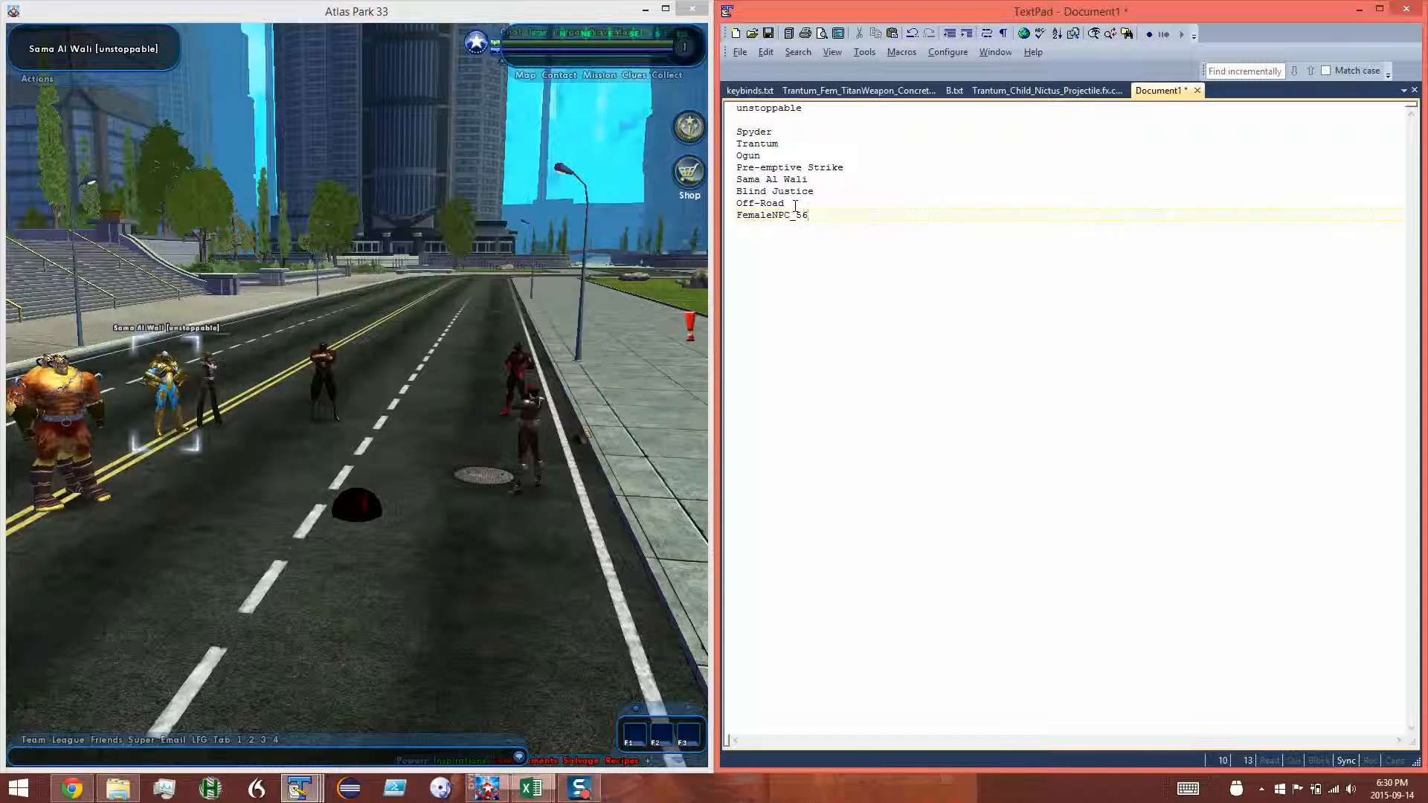
Select FemaleNPC_56 in the Document1 list and spawn it in the game as a model in the unstoppable crowd
{"action": "double_click", "coordinate": [752, 215]}
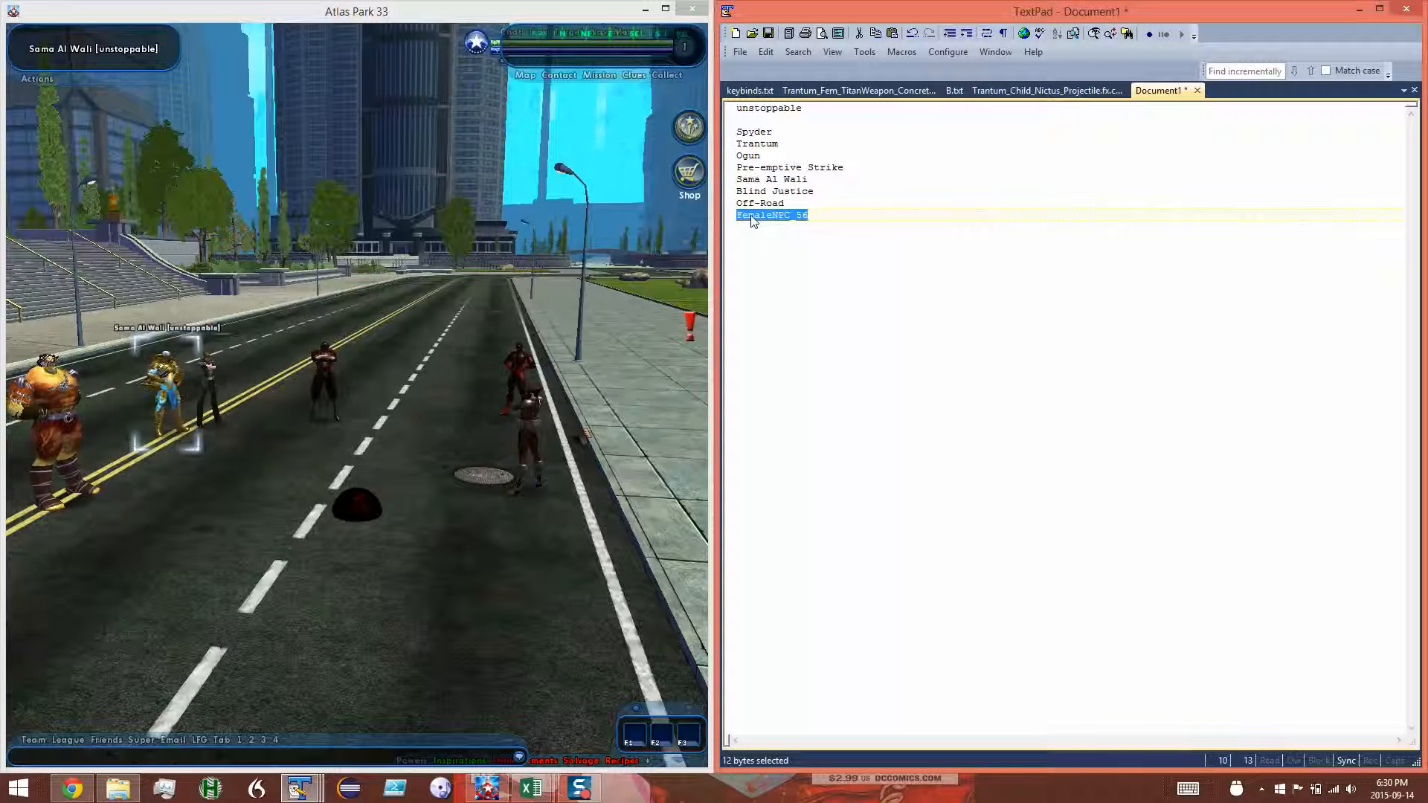
{"action": "left_click", "coordinate": [364, 11]}
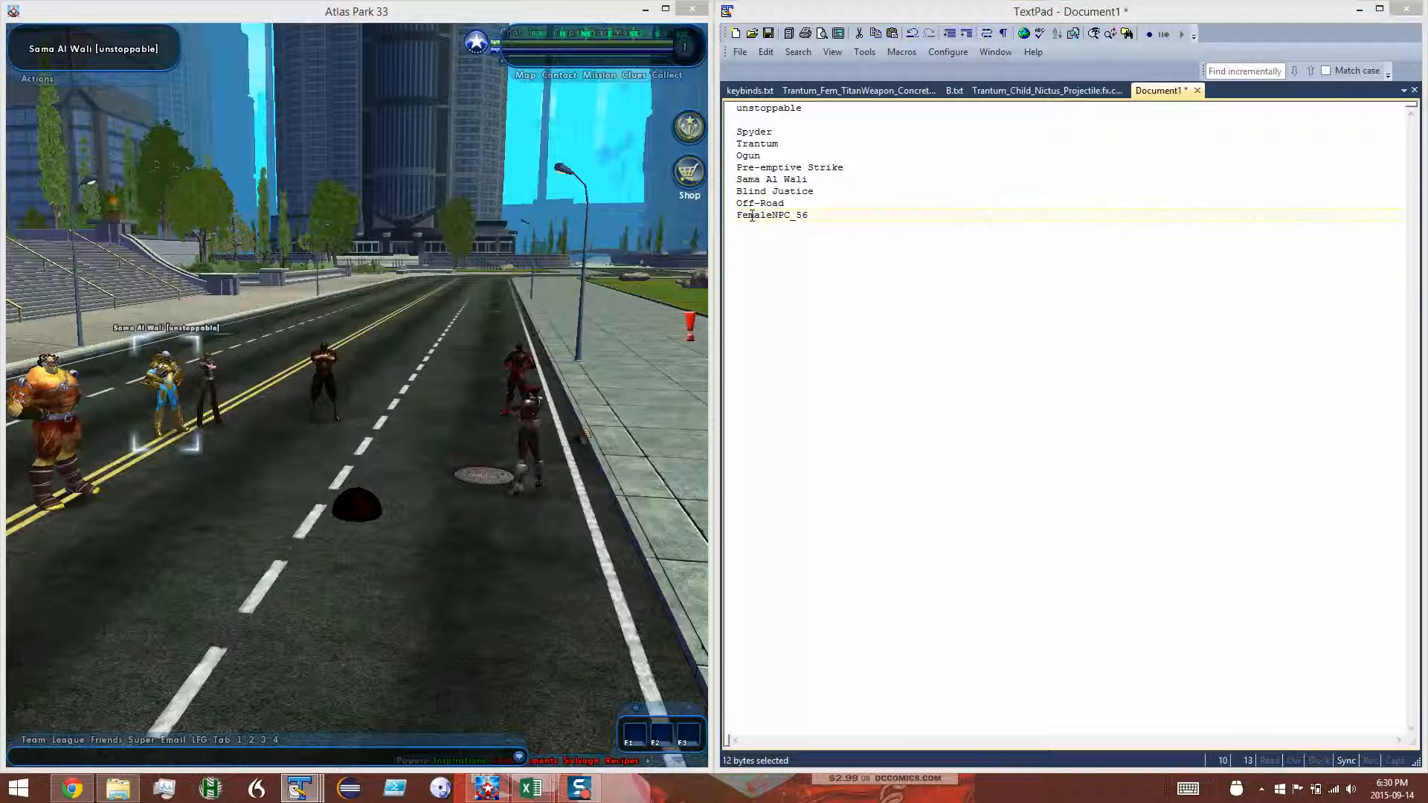
{"action": "key", "text": "alt+Tab"}
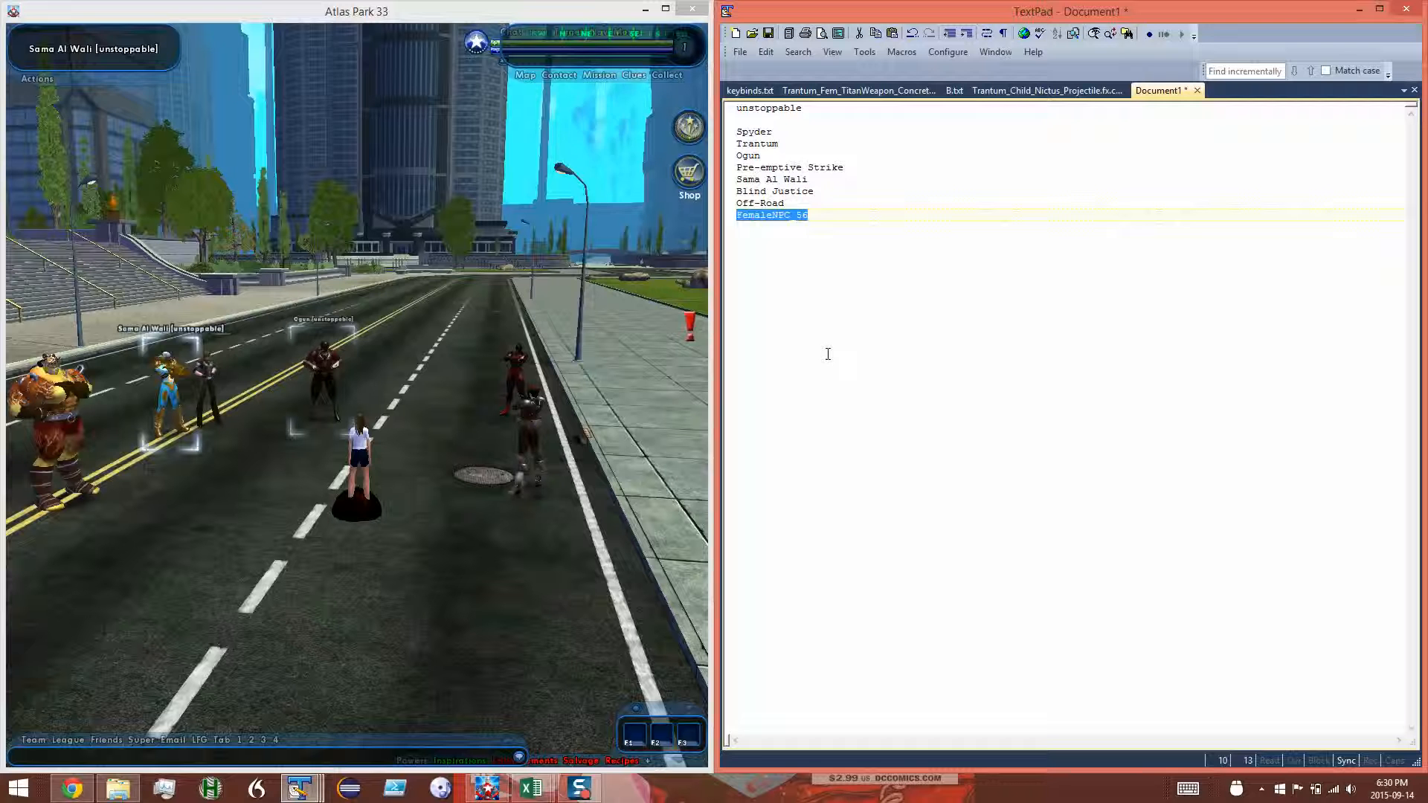
Switch to the unstoppable.crowd file in TextPad and reload it with the updated crowd entries
{"action": "key", "text": "alt+Tab"}
{"action": "key", "text": "alt+Tab"}
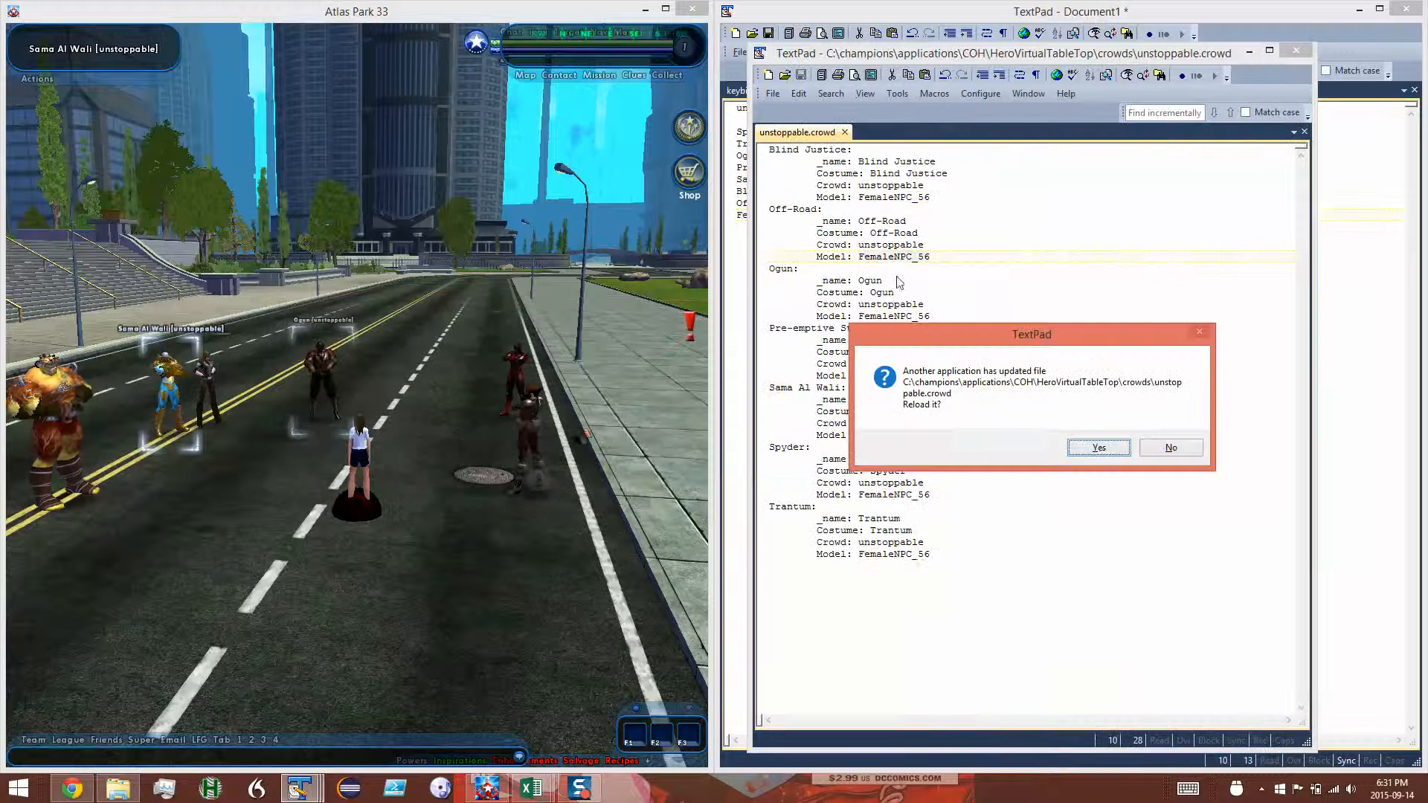
{"action": "left_click", "coordinate": [1099, 448]}
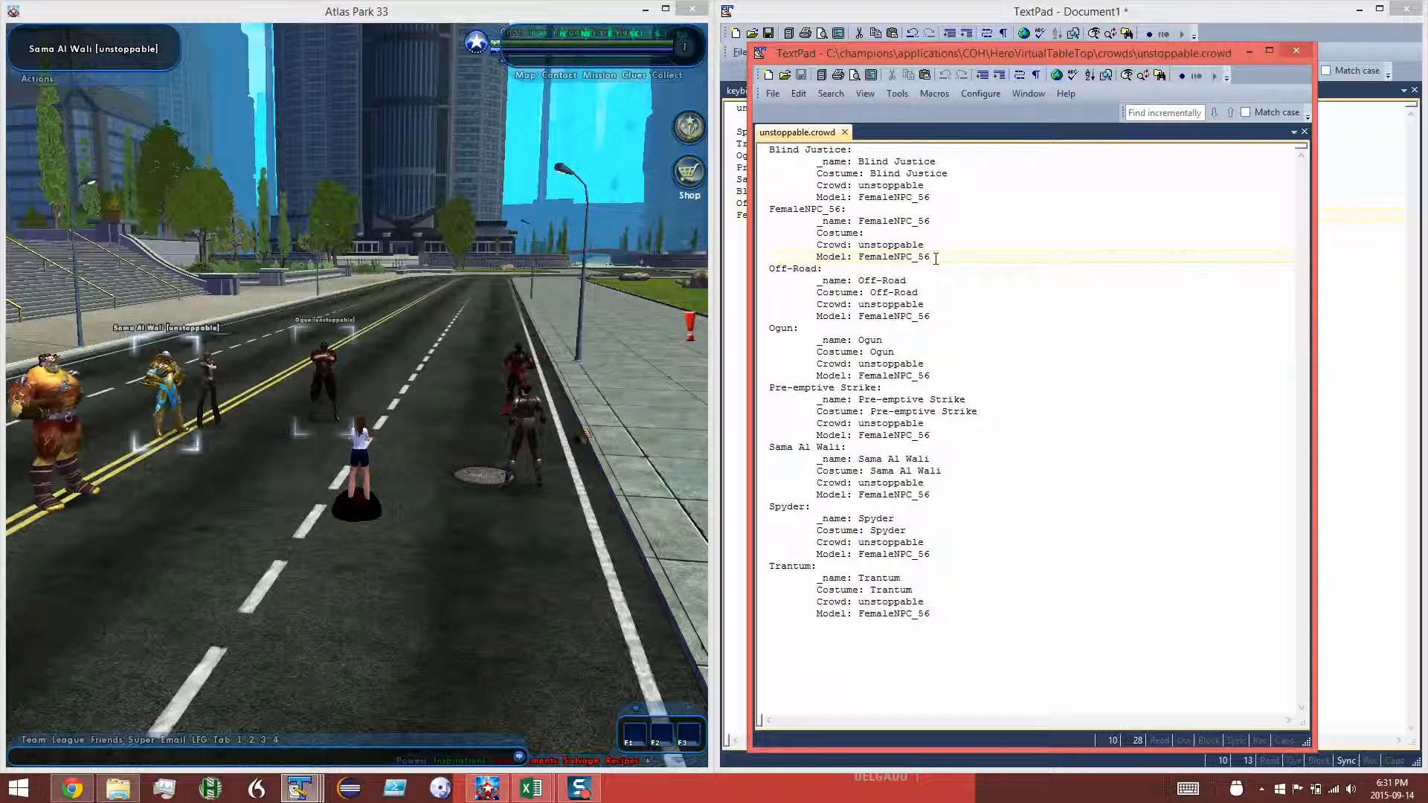
Spawn a second FemaleNPC_56 model in the unstoppable crowd from the Document1 list, walk away from it and target it
{"action": "left_click", "coordinate": [741, 231]}
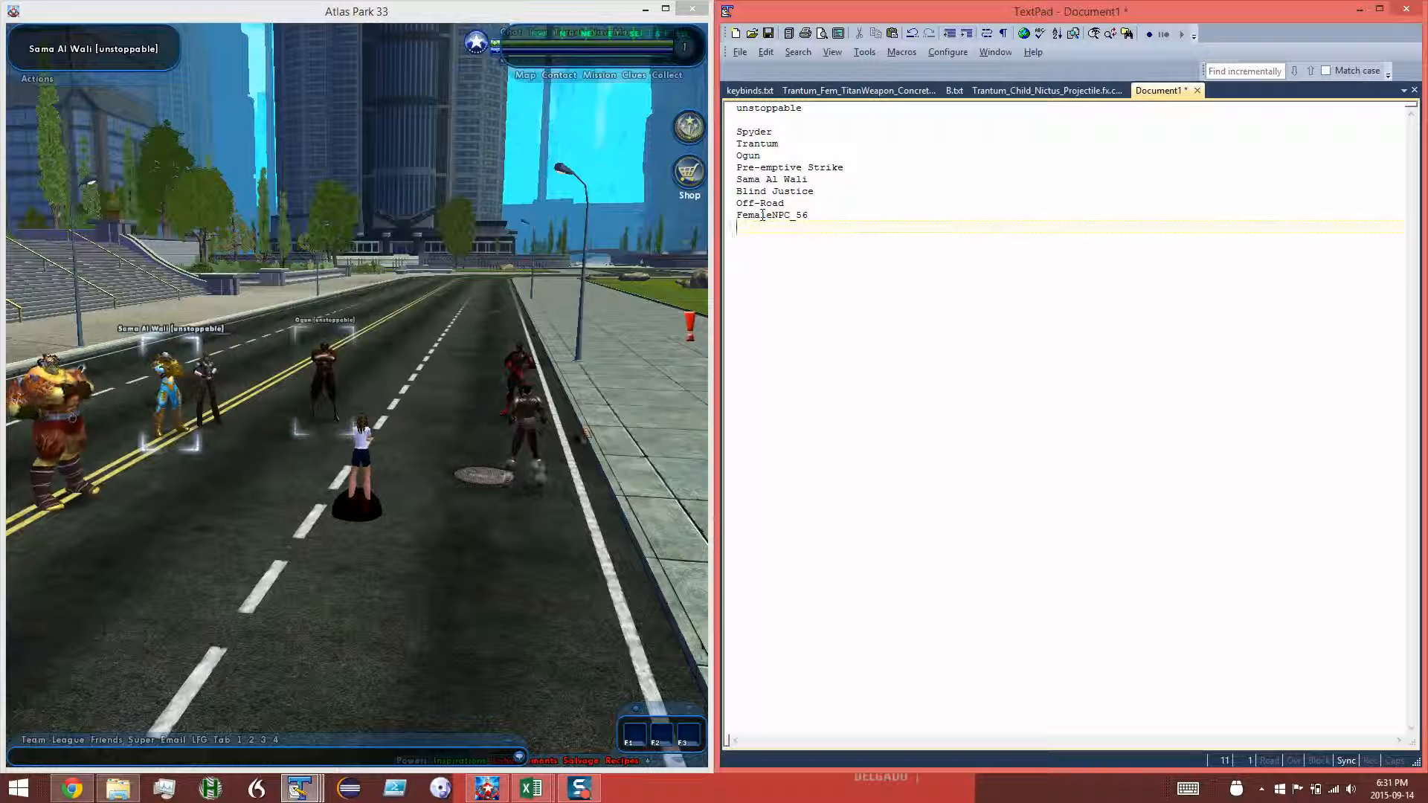
{"action": "double_click", "coordinate": [762, 215]}
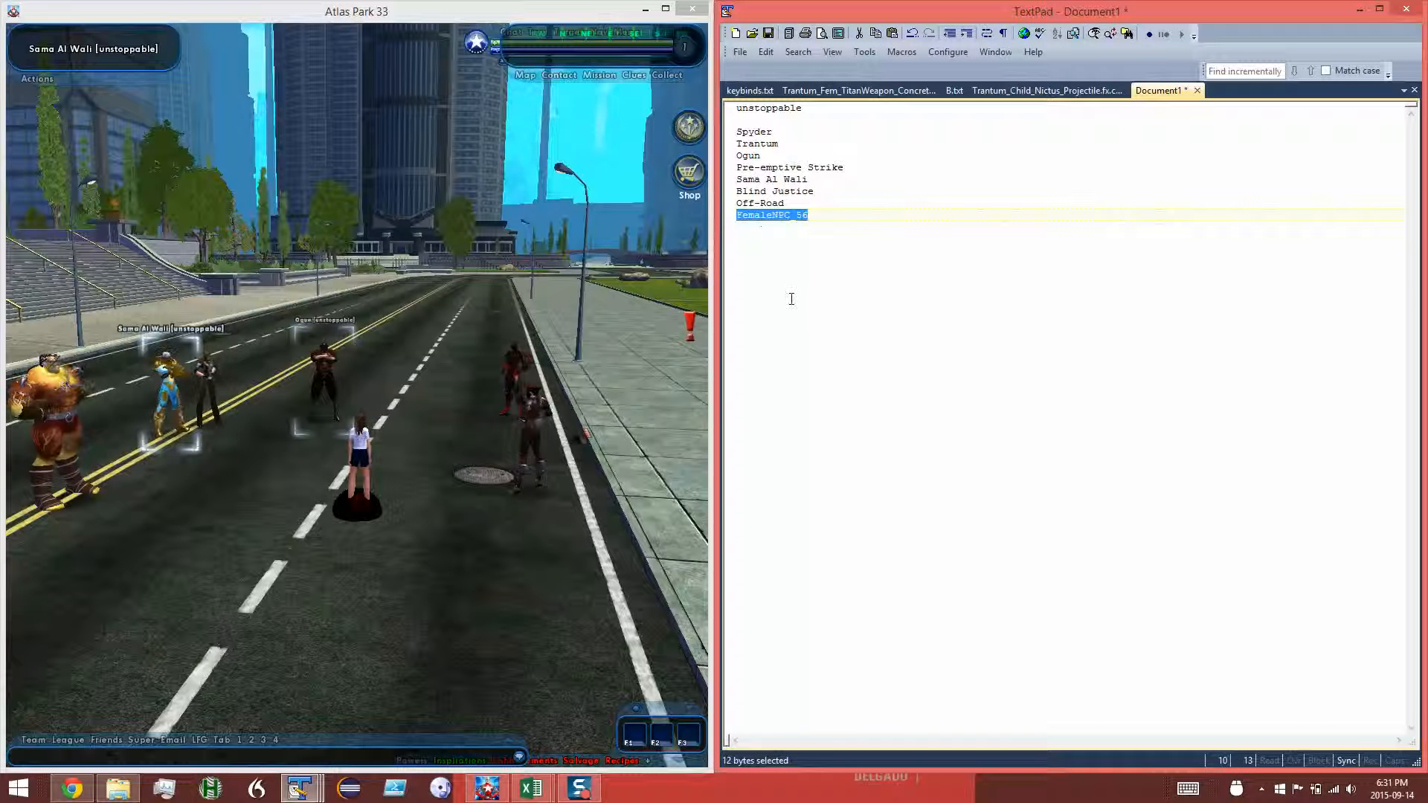
{"action": "key", "text": "alt+Tab"}
{"action": "key", "text": "alt+Tab"}
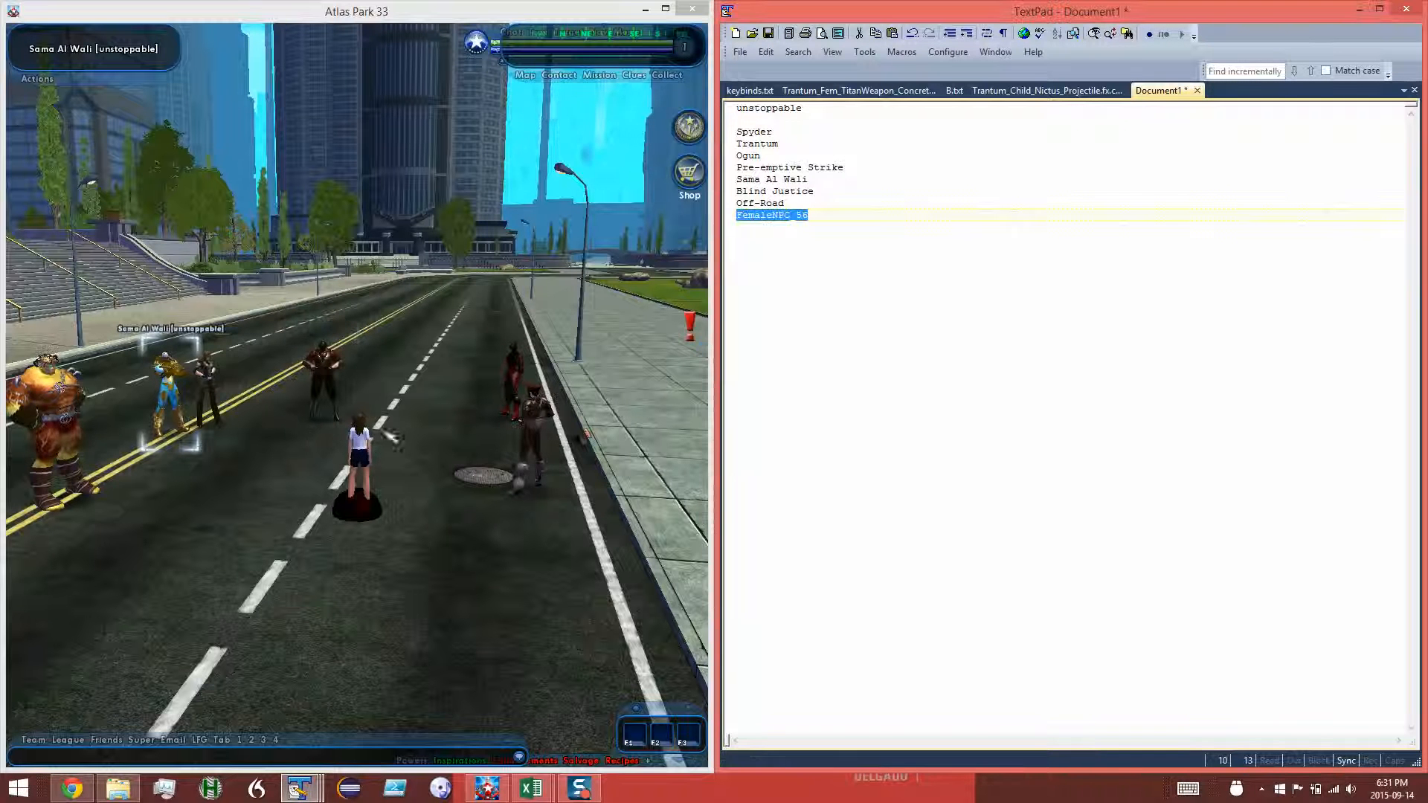
{"action": "key", "text": "alt+Tab"}
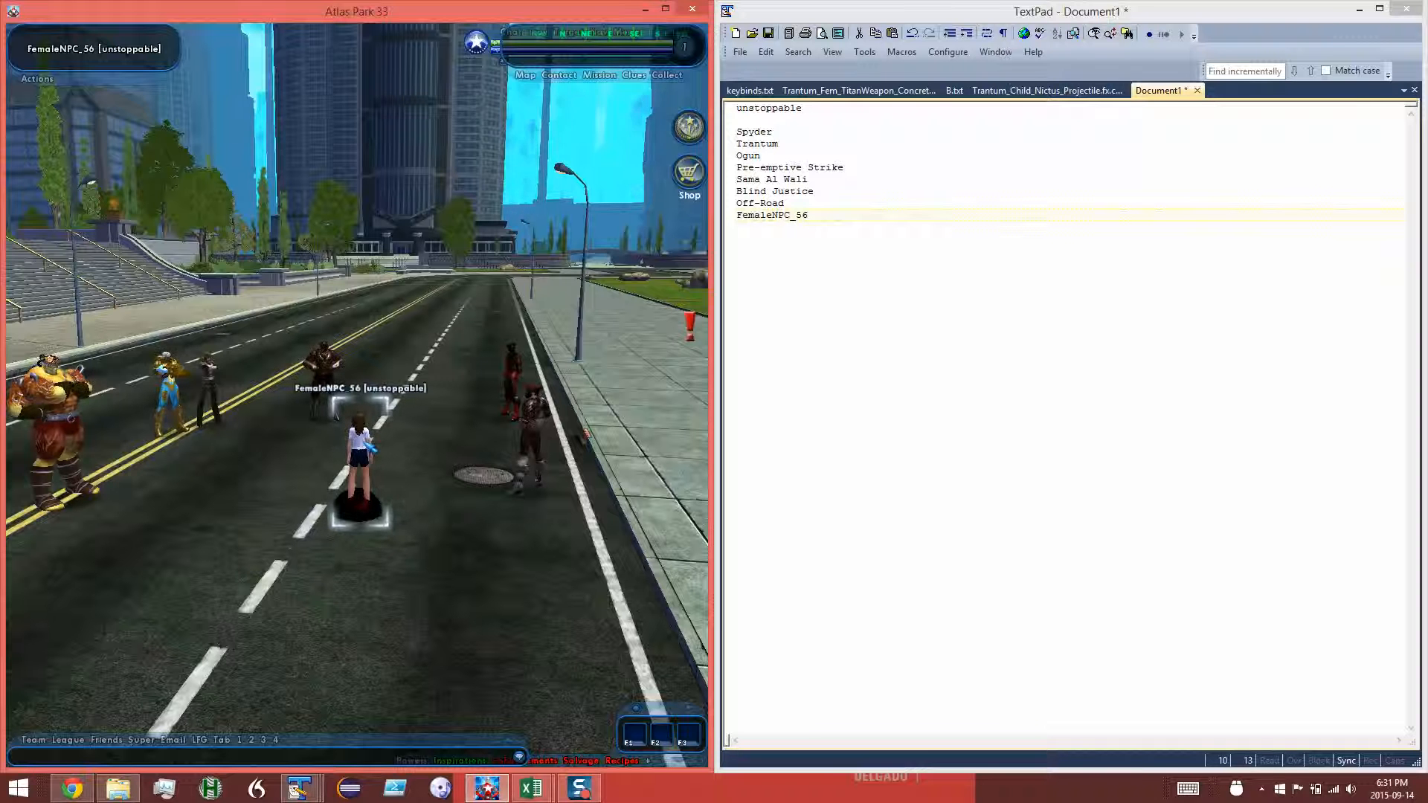
{"action": "key", "text": "s"}
{"action": "key", "text": "space"}
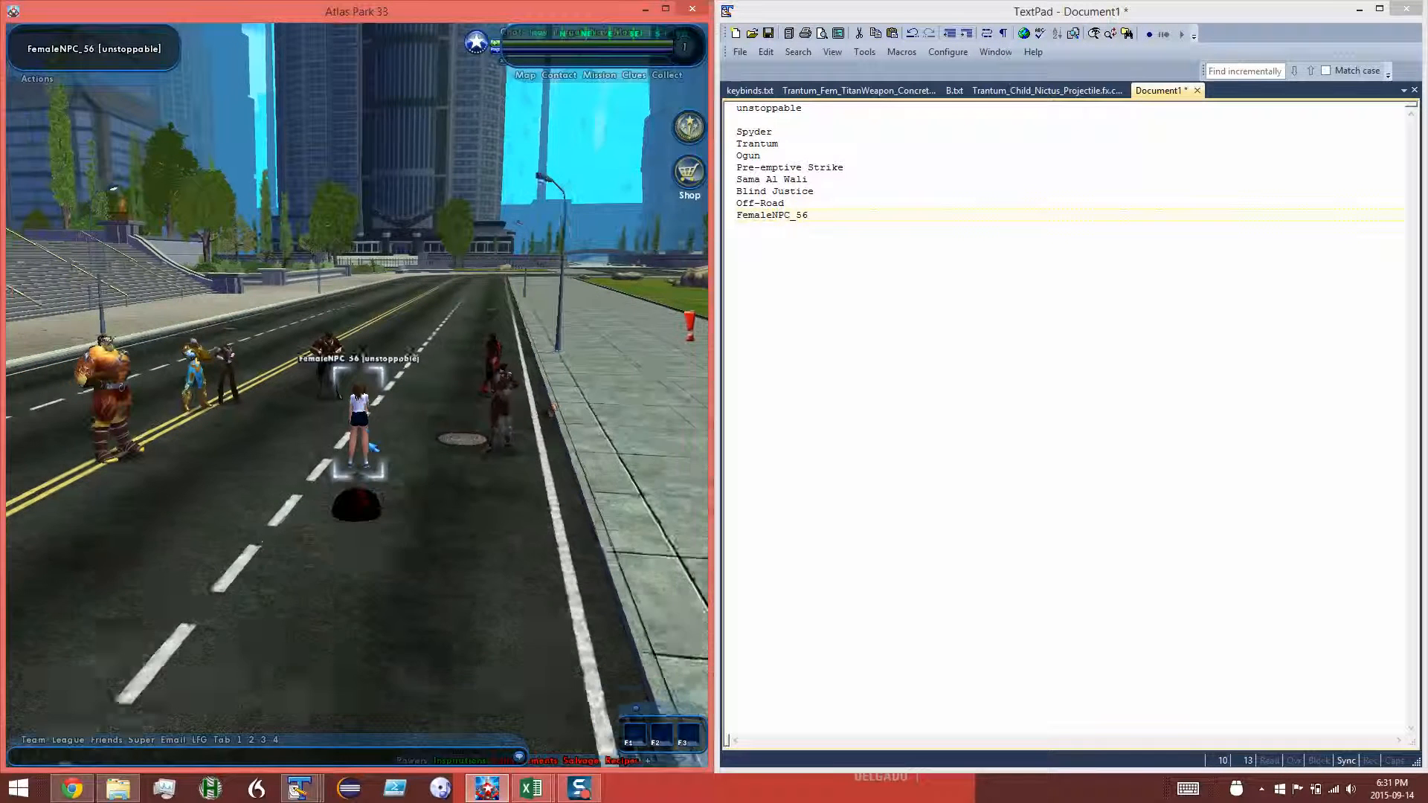
{"action": "key", "text": "a"}
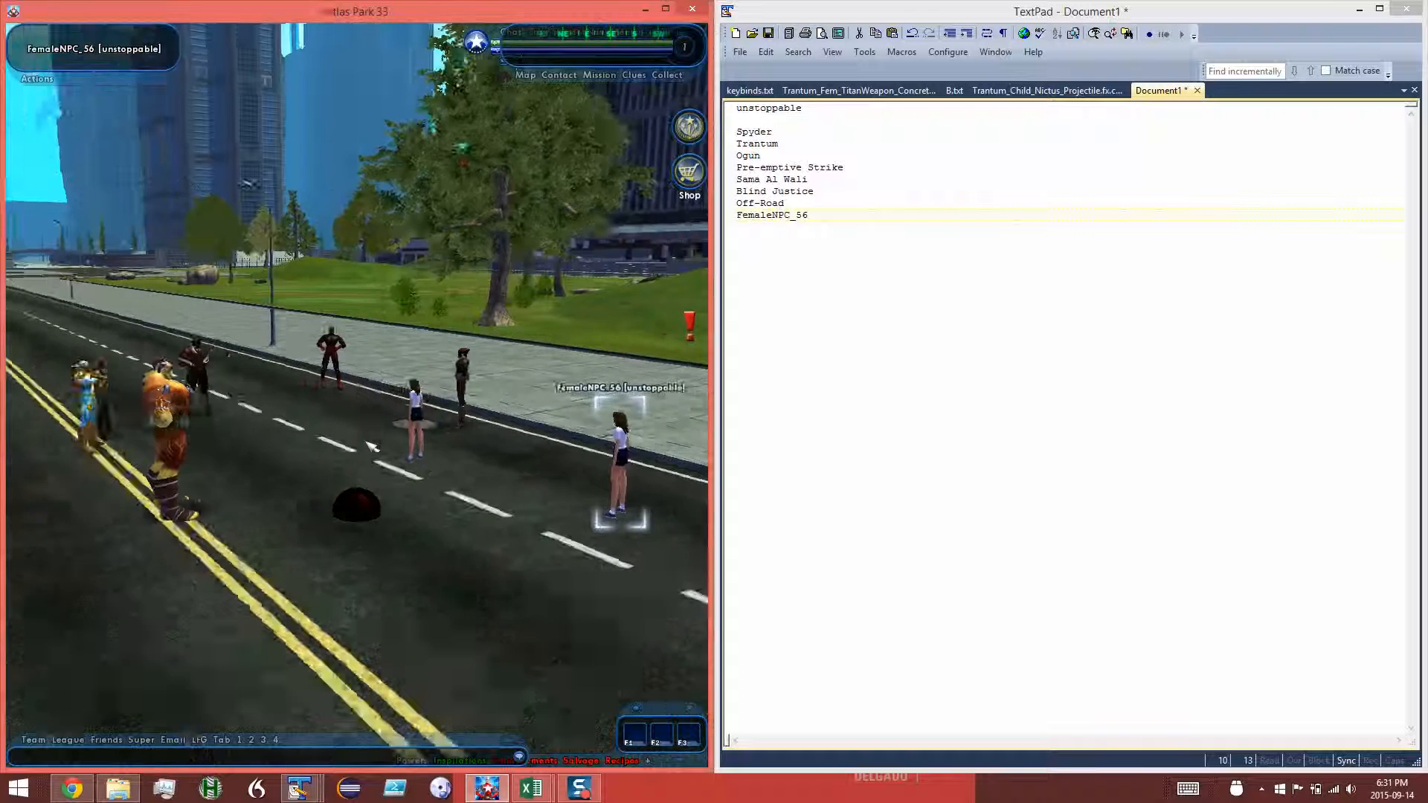
{"action": "left_click", "coordinate": [433, 369]}
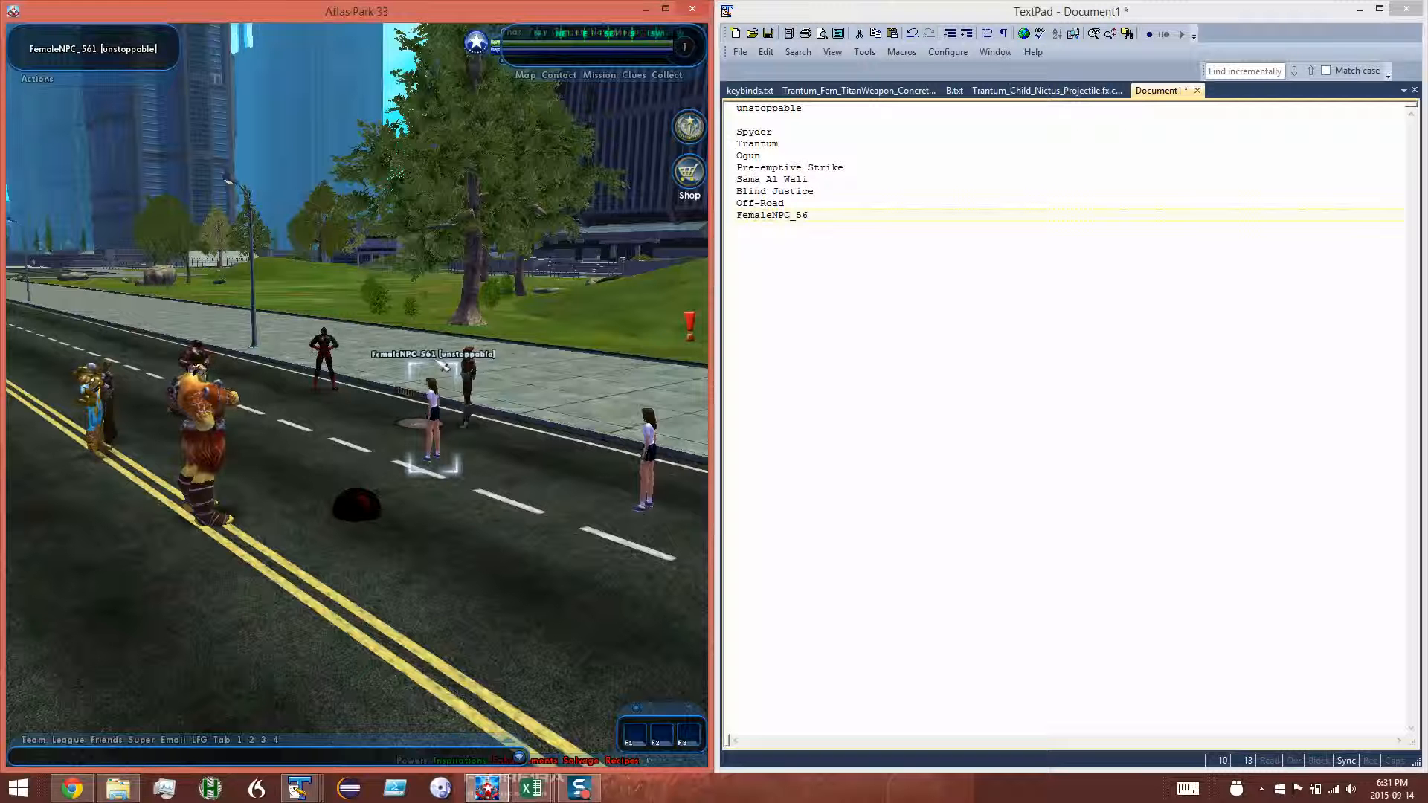
Spawn a third FemaleNPC_56 model from the Document1 list and target it in the game
{"action": "double_click", "coordinate": [759, 218]}
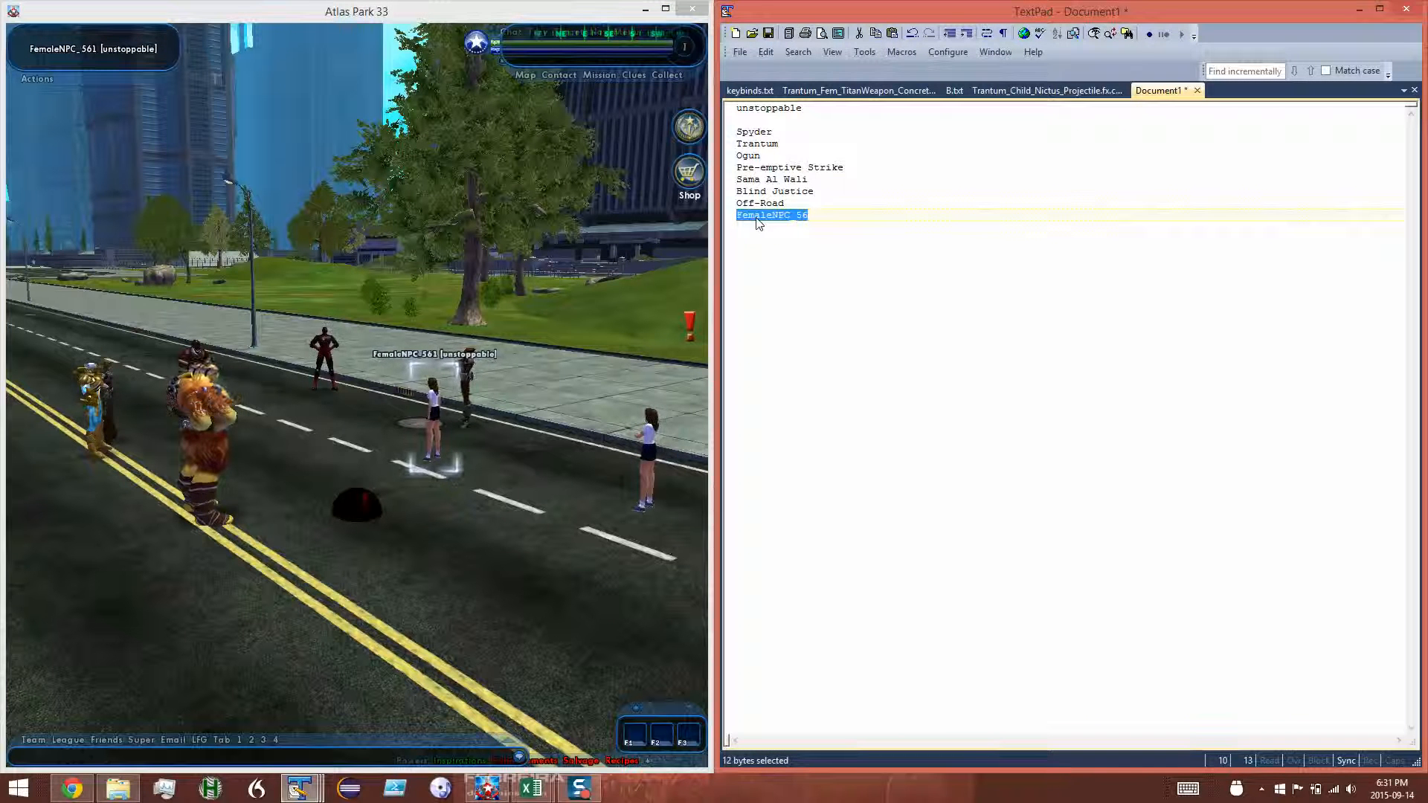
{"action": "key", "text": "alt+Tab"}
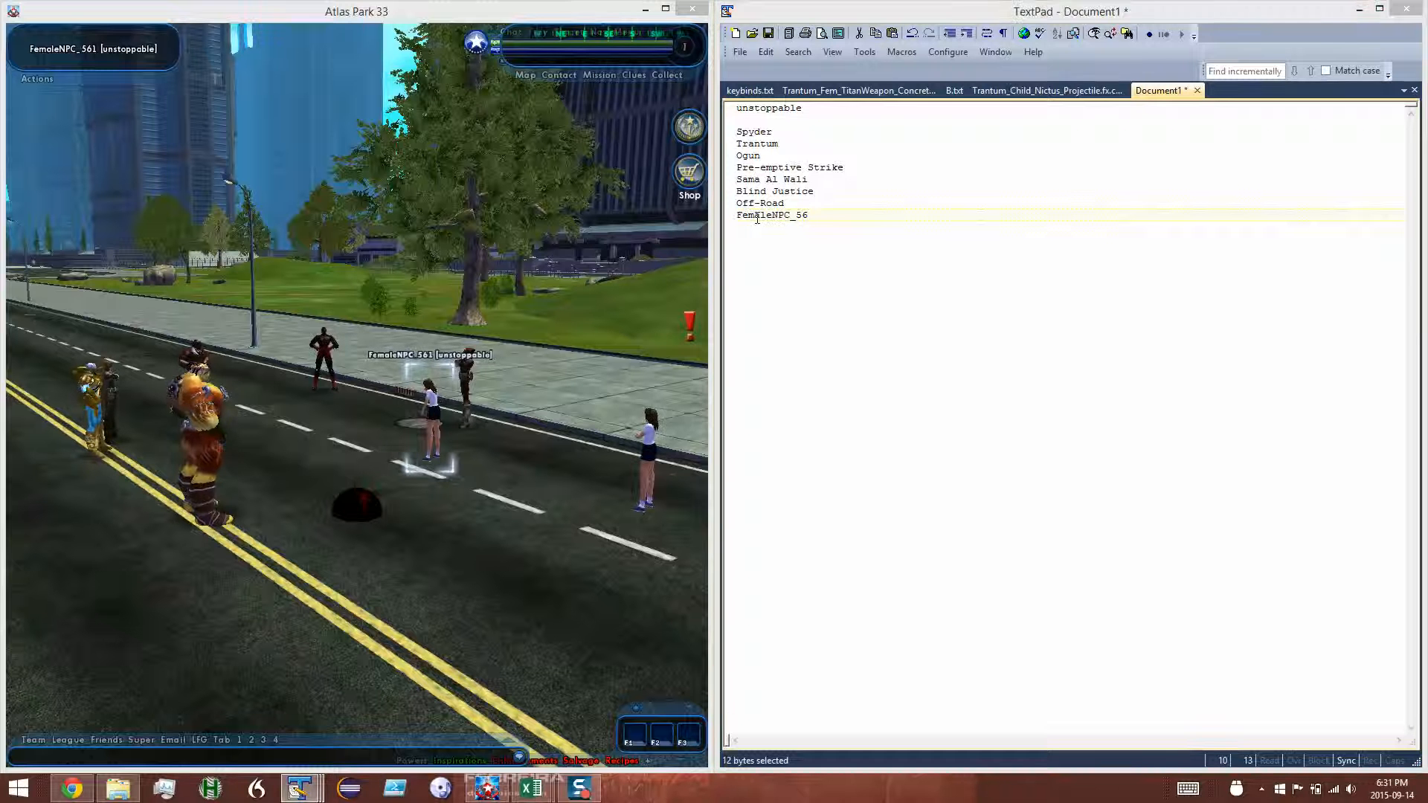
{"action": "key", "text": "alt+Tab"}
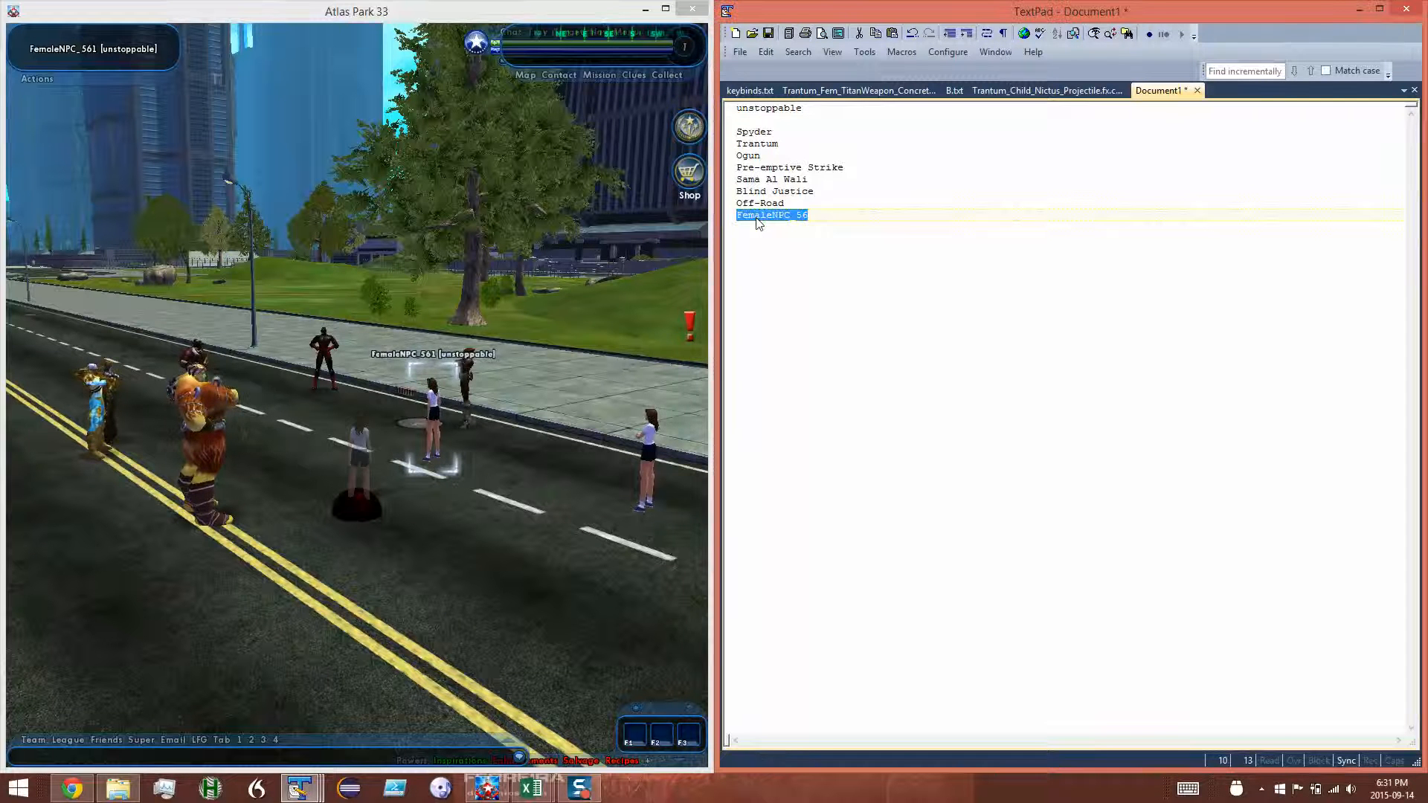
{"action": "left_click", "coordinate": [360, 458]}
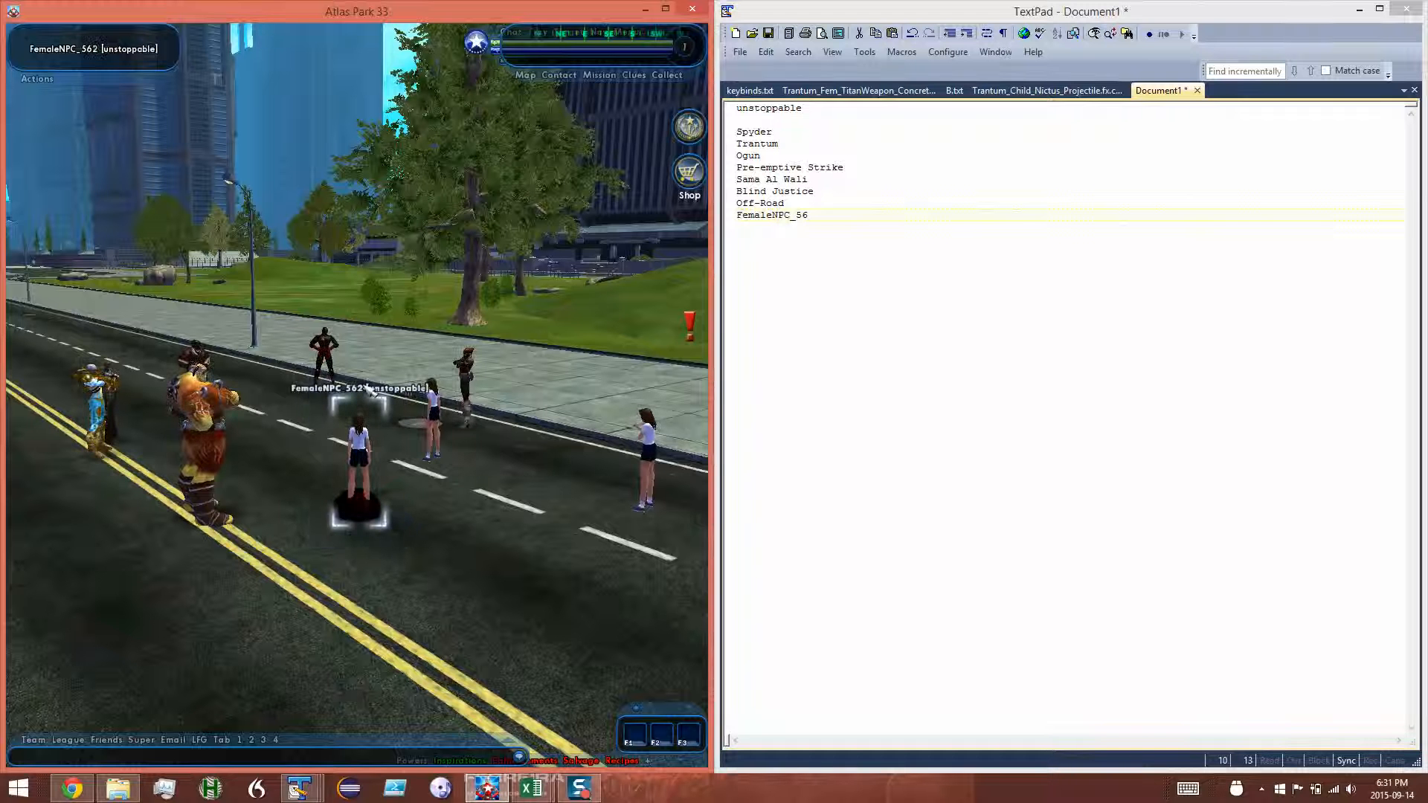
Spawn duplicates of Spyder and Trantum in the unstoppable crowd from their names in the Document1 list
{"action": "double_click", "coordinate": [755, 133]}
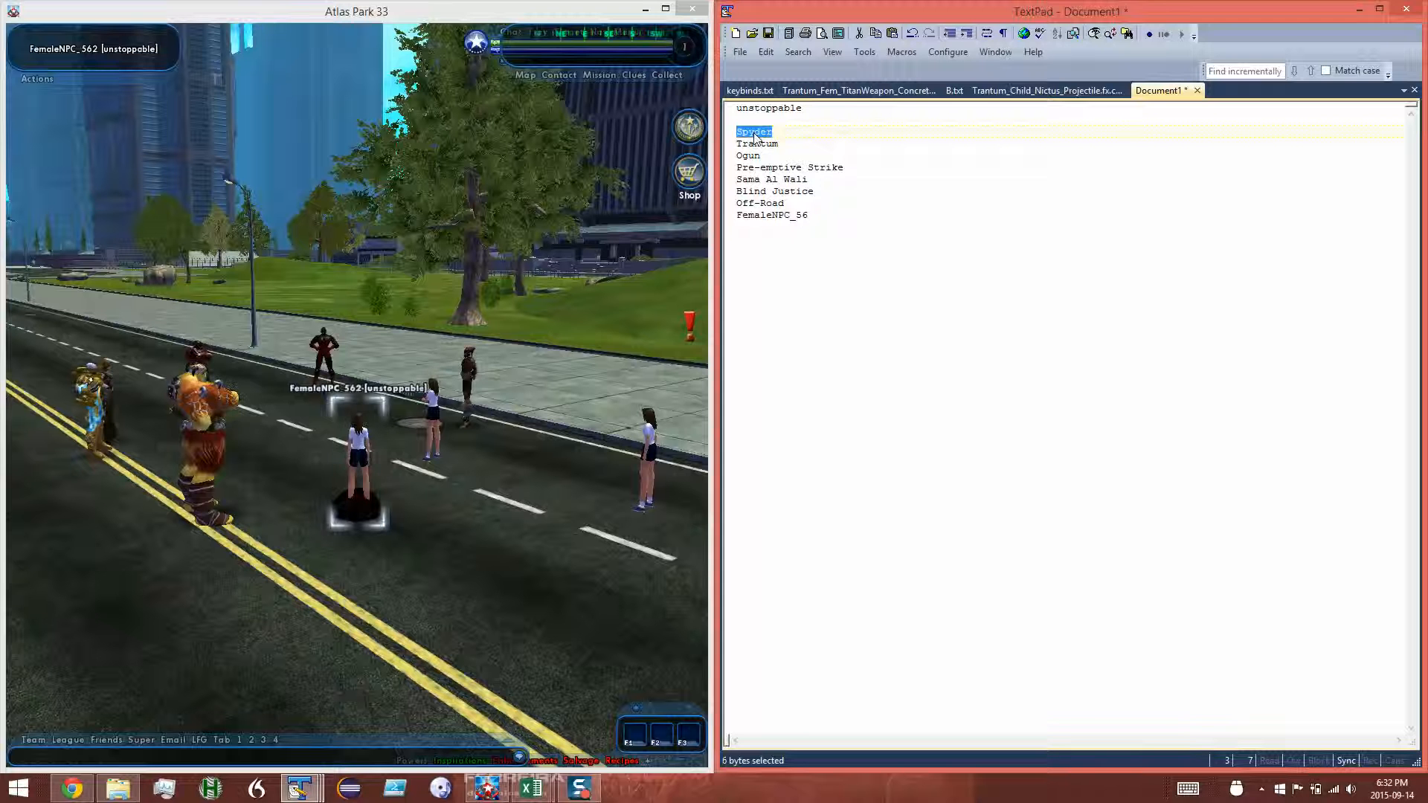
{"action": "key", "text": "alt+Tab"}
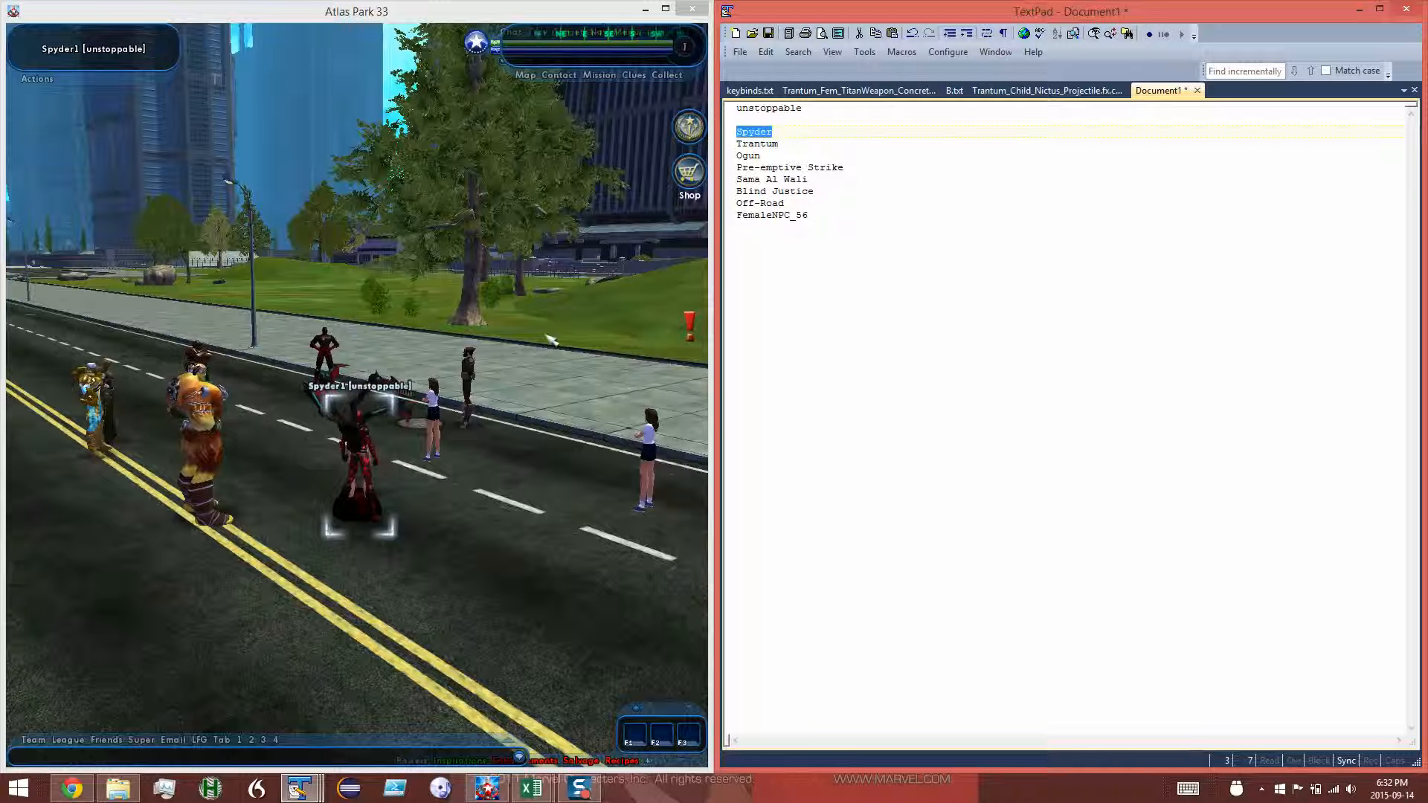
{"action": "double_click", "coordinate": [754, 145]}
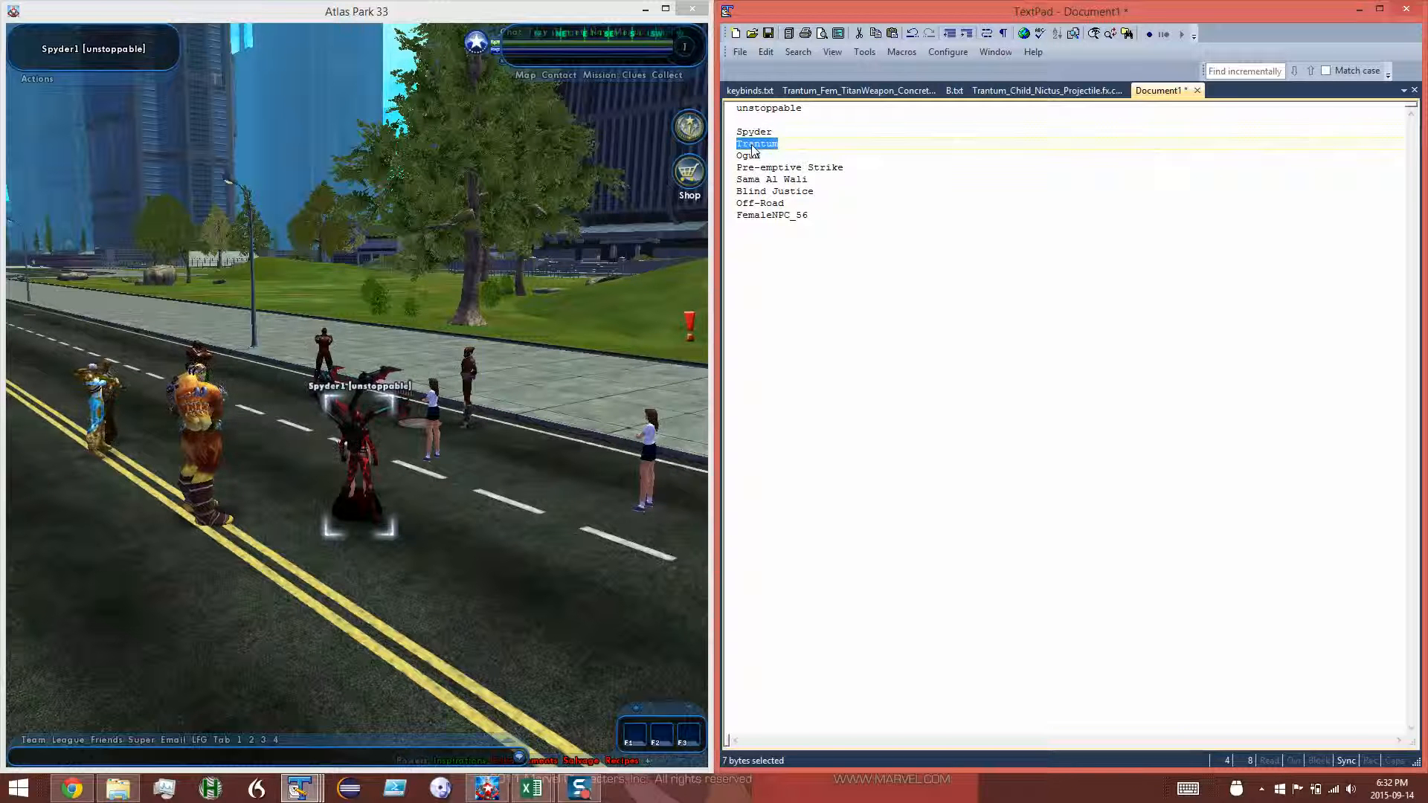
{"action": "key", "text": "alt+Tab"}
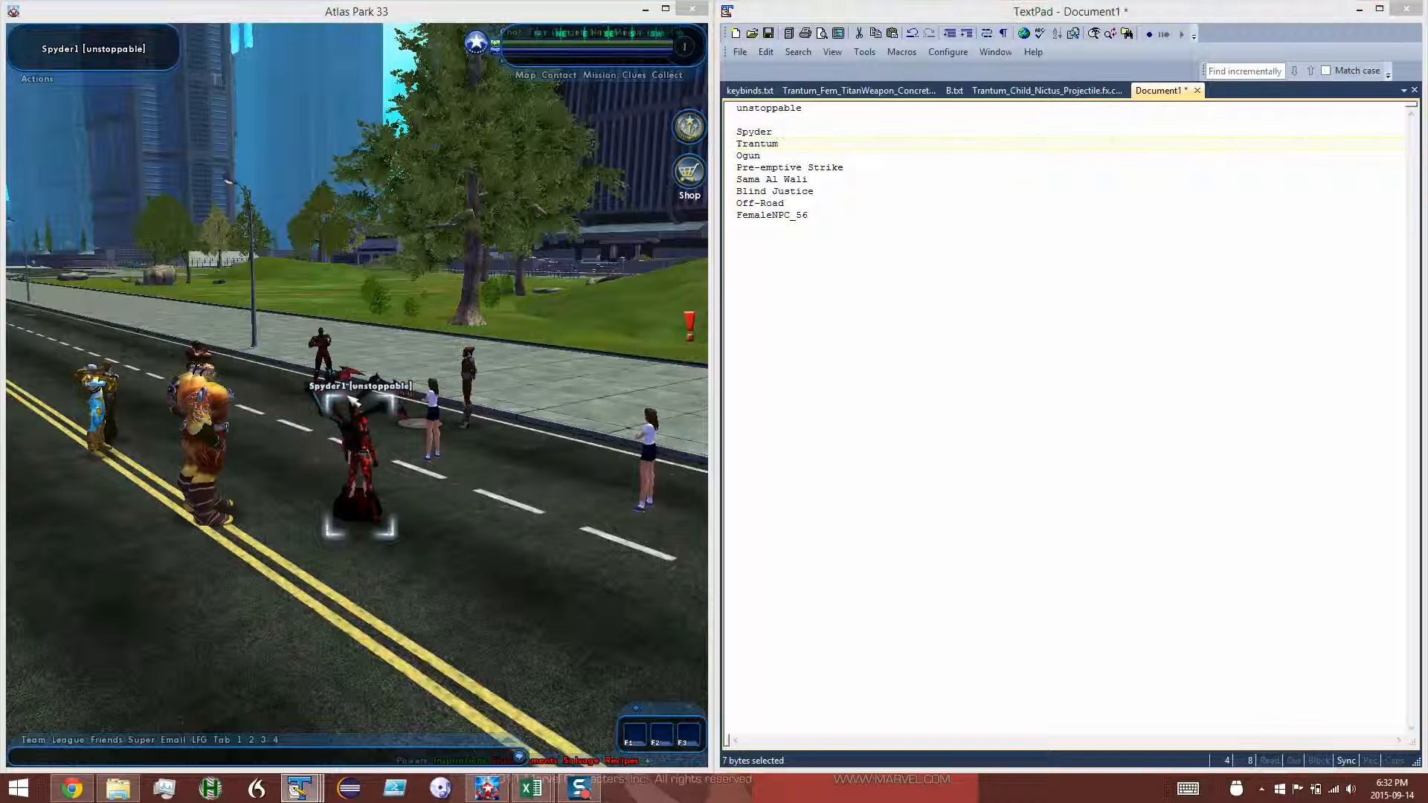
{"action": "key", "text": "alt+Tab"}
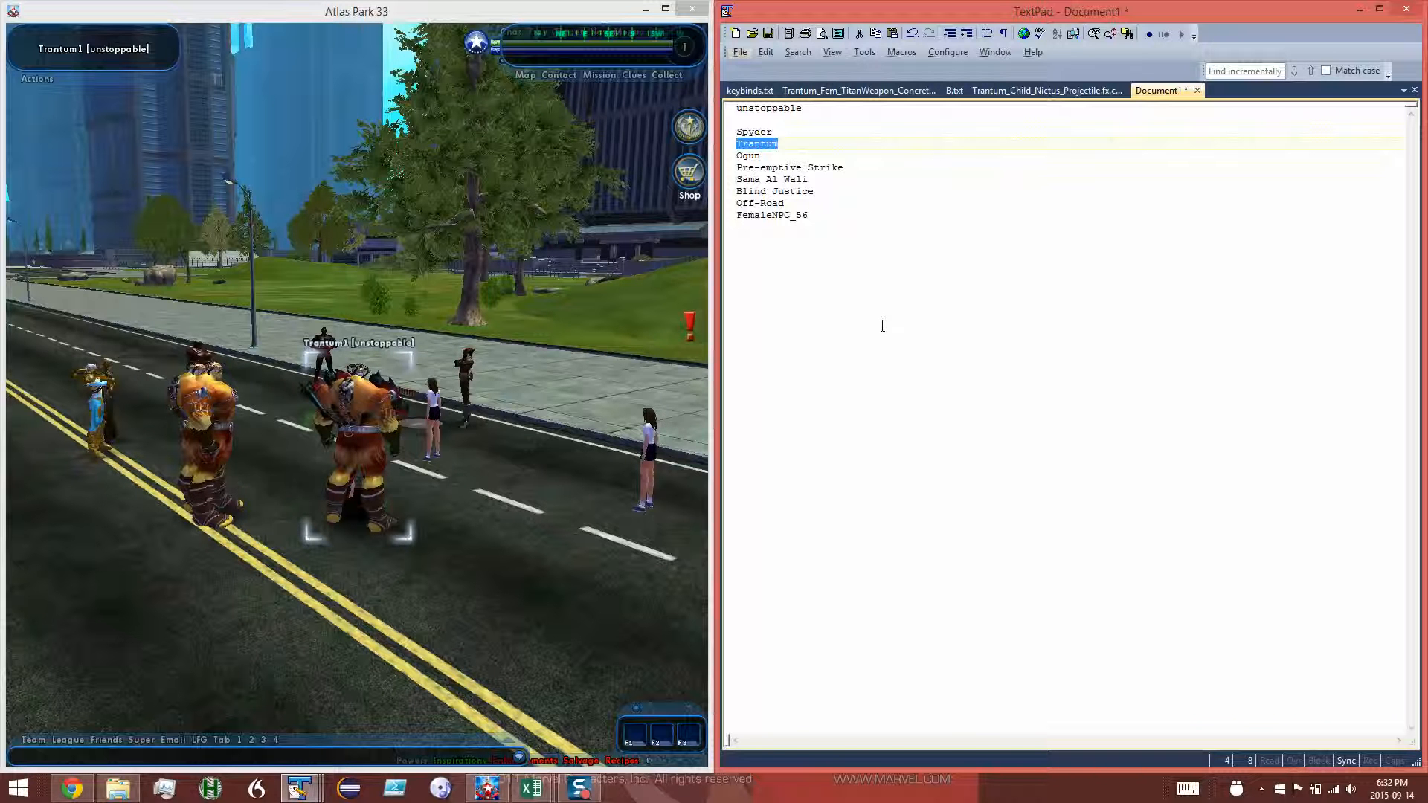
Switch to the unstoppable.crowd file and reload it to include the duplicate characters
{"action": "key", "text": "alt"}
{"action": "key", "text": "alt+Tab"}
{"action": "key", "text": "alt+Tab"}
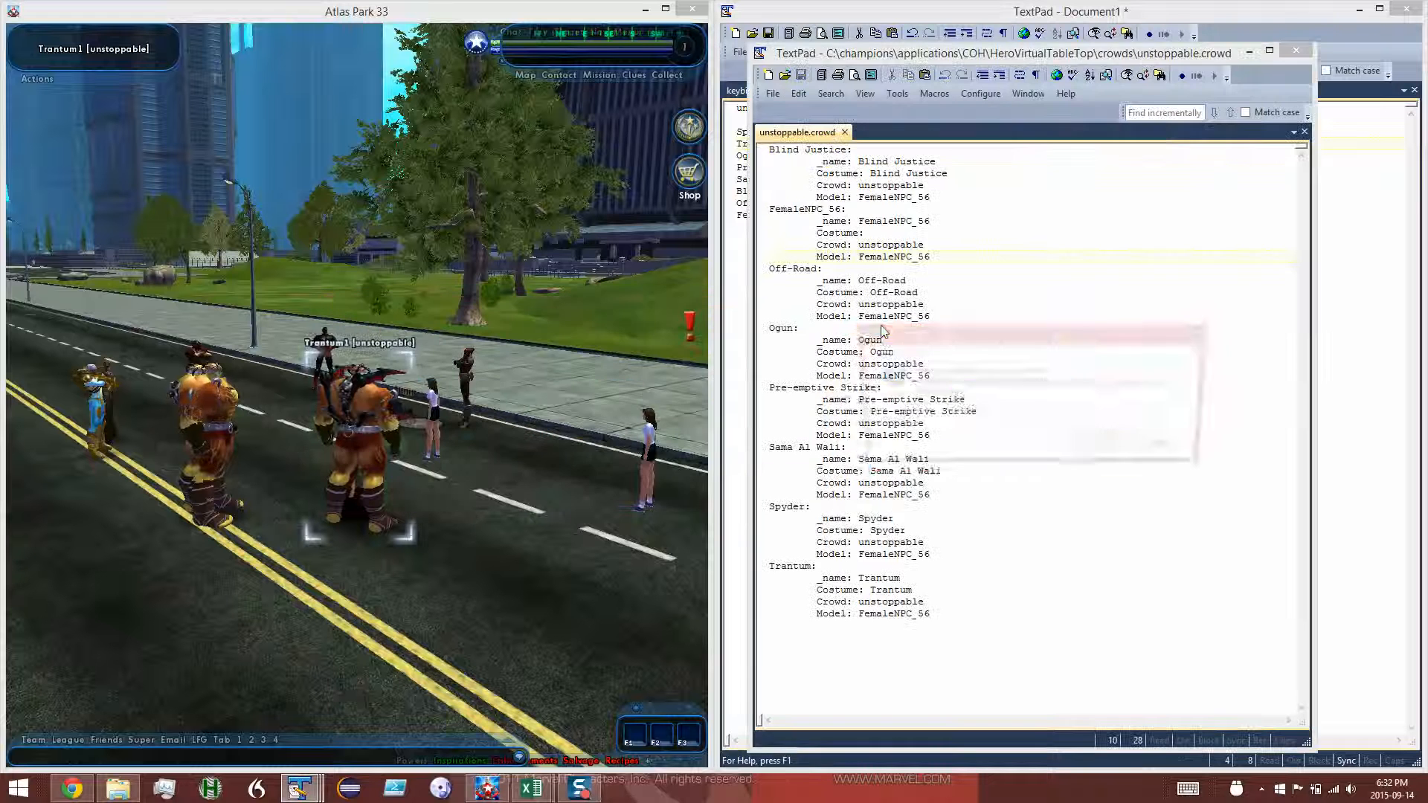
{"action": "left_click", "coordinate": [1106, 448]}
{"action": "left_click", "coordinate": [1106, 448]}
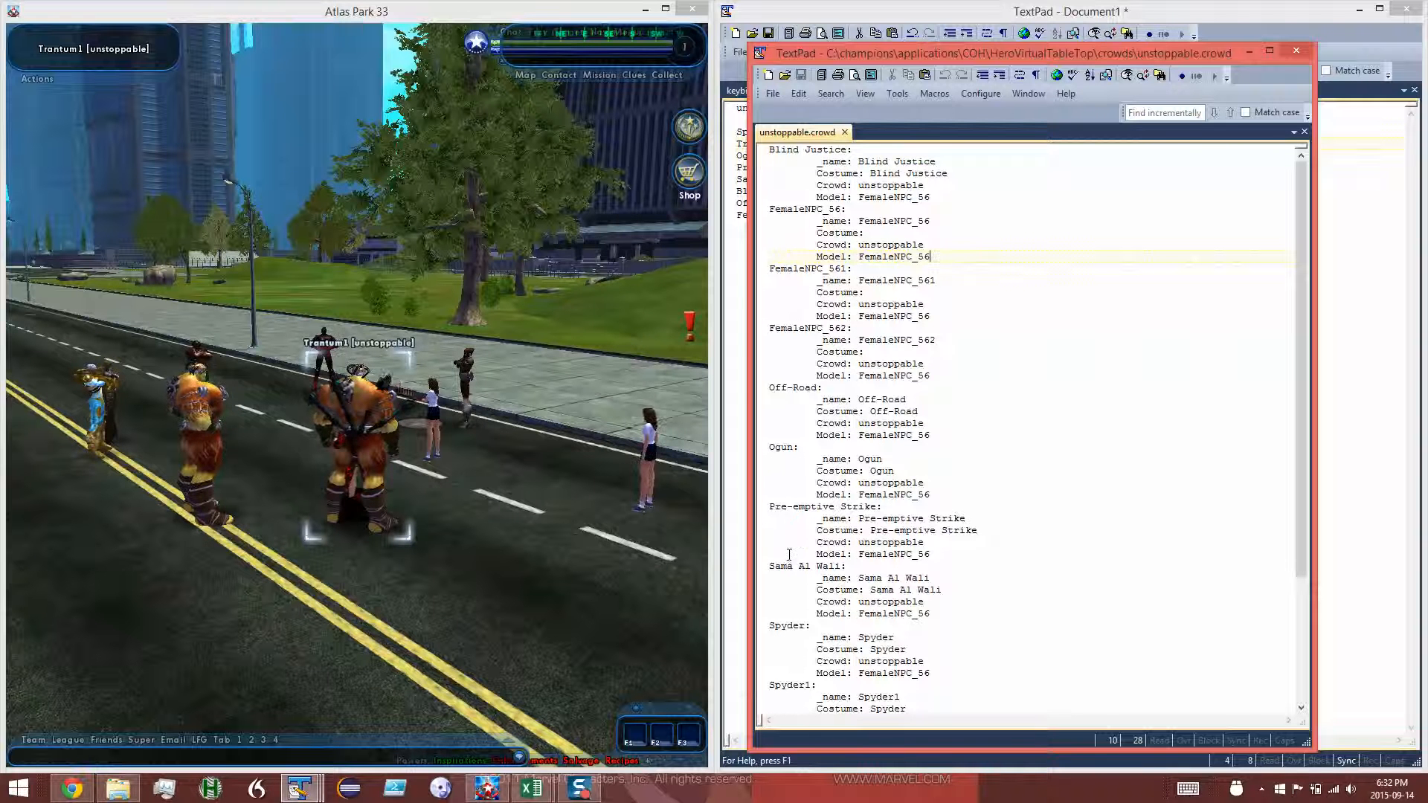
Examine the names, costumes and models of the duplicate characters throughout unstoppable.crowd
{"action": "left_click", "coordinate": [795, 682]}
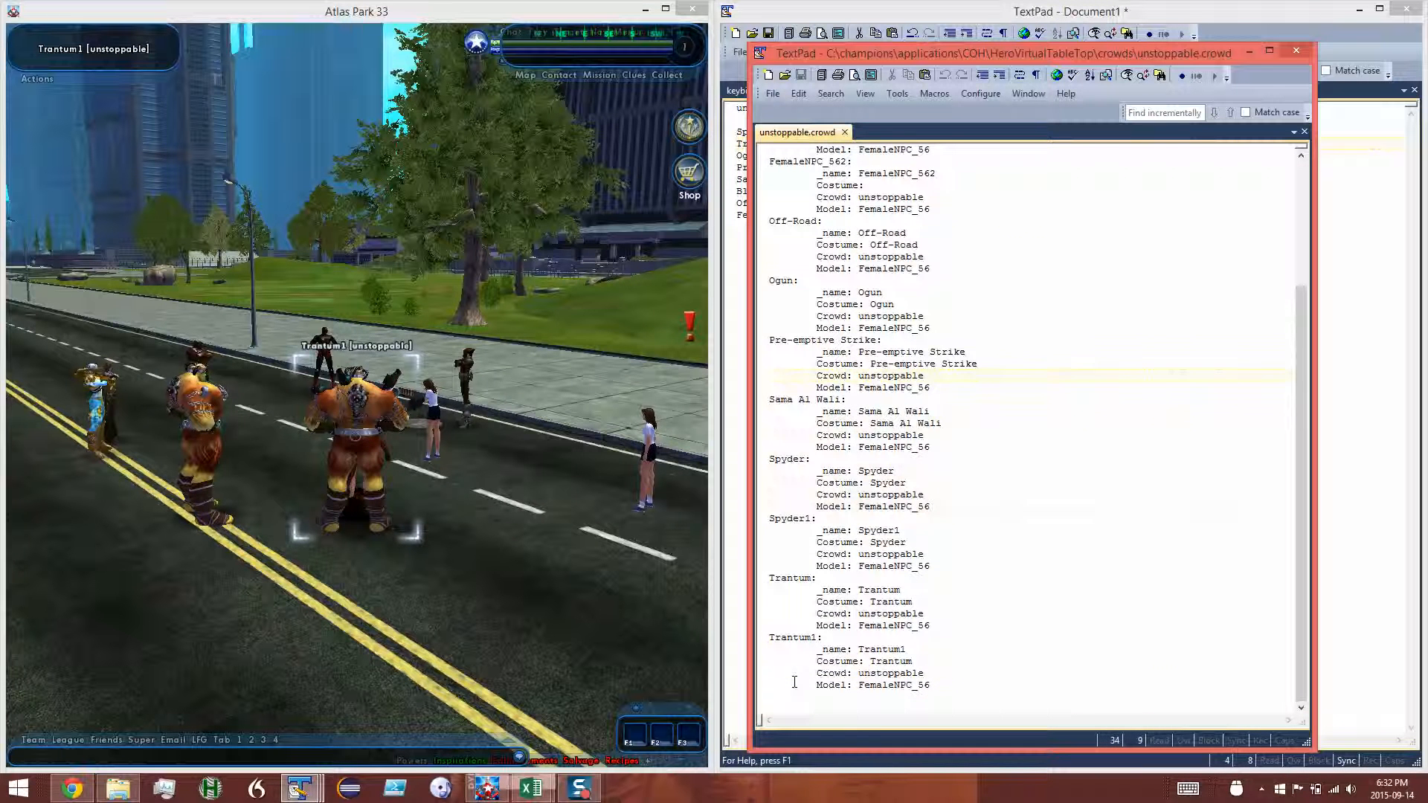
{"action": "key", "text": "Up"}
{"action": "key", "text": "Up"}
{"action": "key", "text": "Up"}
{"action": "key", "text": "Up"}
{"action": "key", "text": "Up"}
{"action": "key", "text": "Up"}
{"action": "key", "text": "Up"}
{"action": "key", "text": "Up"}
{"action": "key", "text": "Up"}
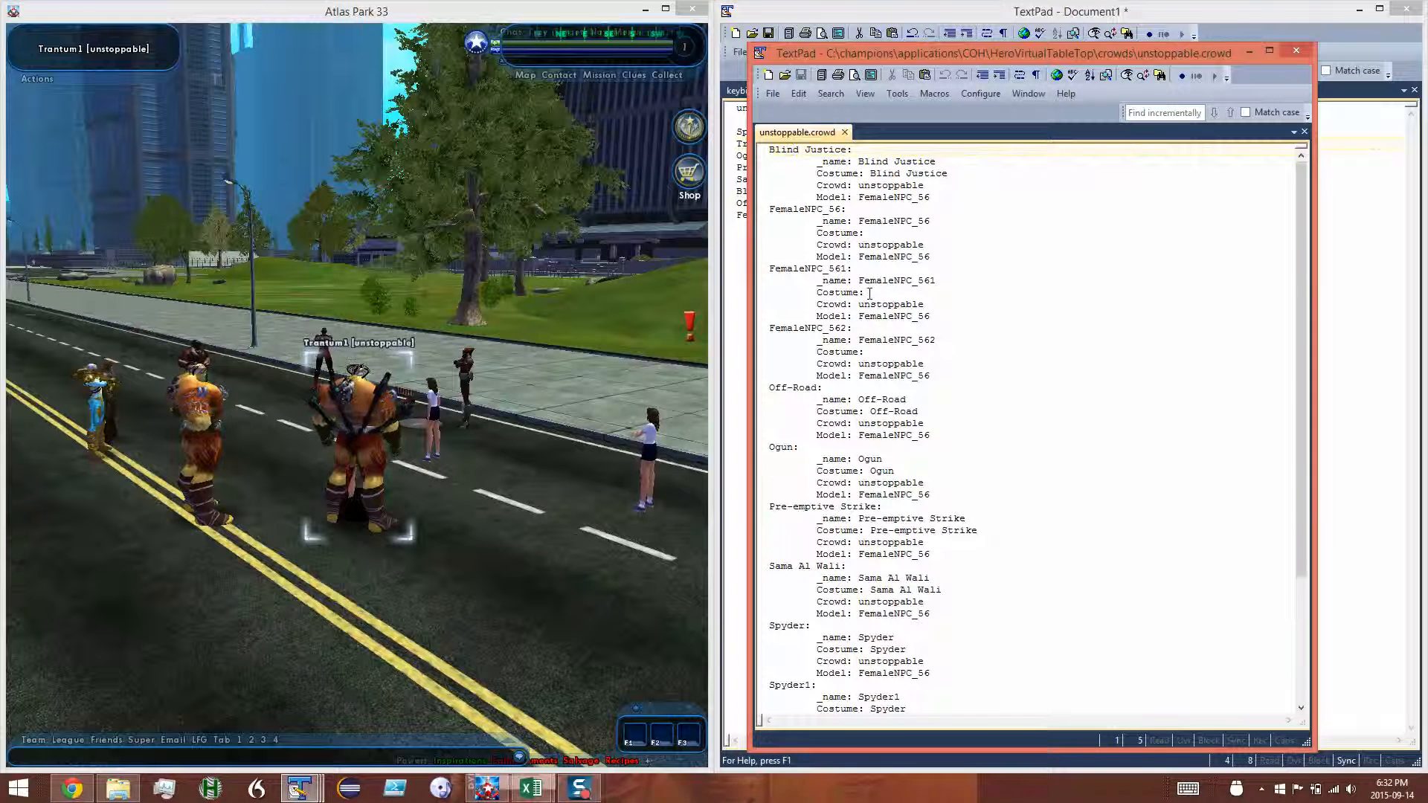
Remove all spawned characters from the game with the /clearnpc command
{"action": "left_click", "coordinate": [560, 360]}
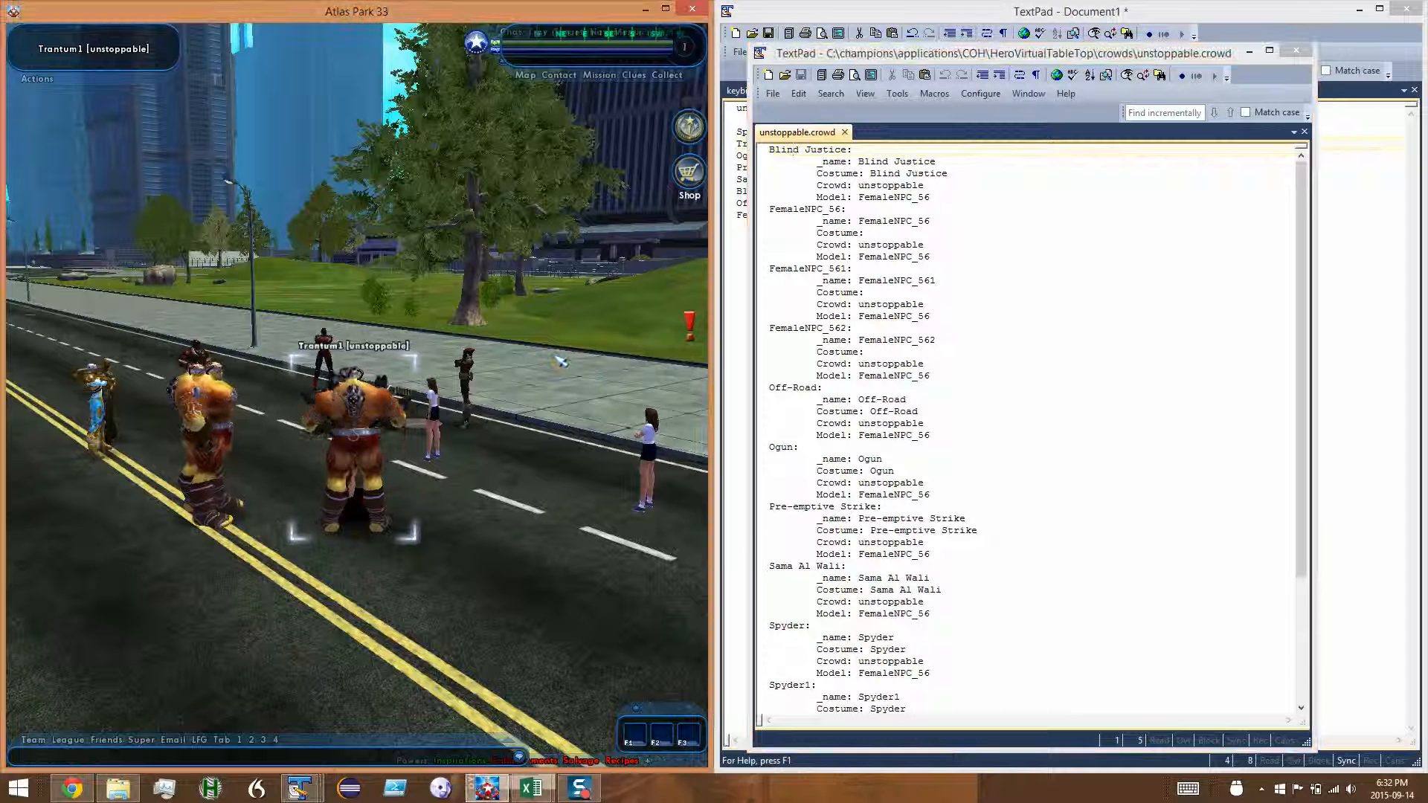
{"action": "type", "text": "/"}
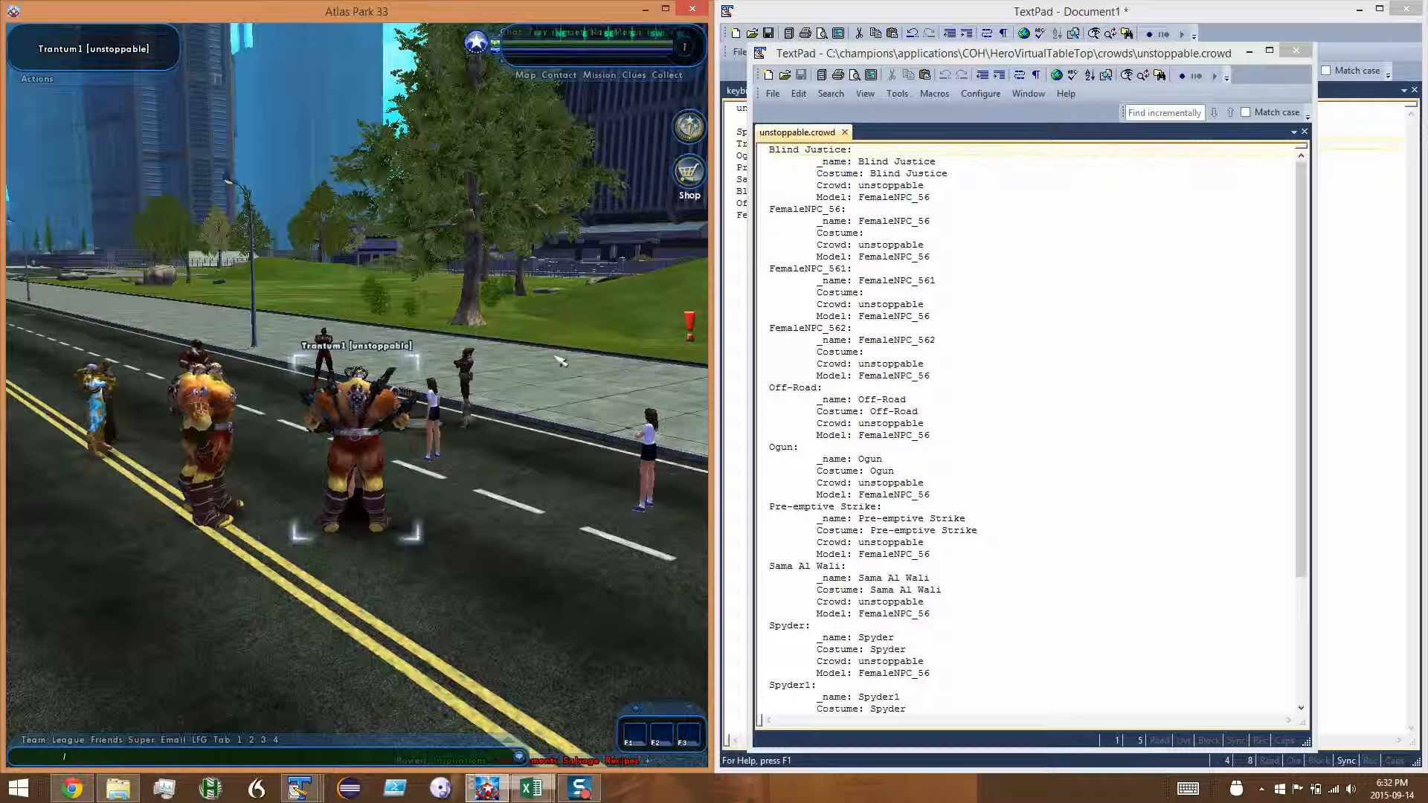
{"action": "type", "text": "clearnpc"}
{"action": "key", "text": "Return"}
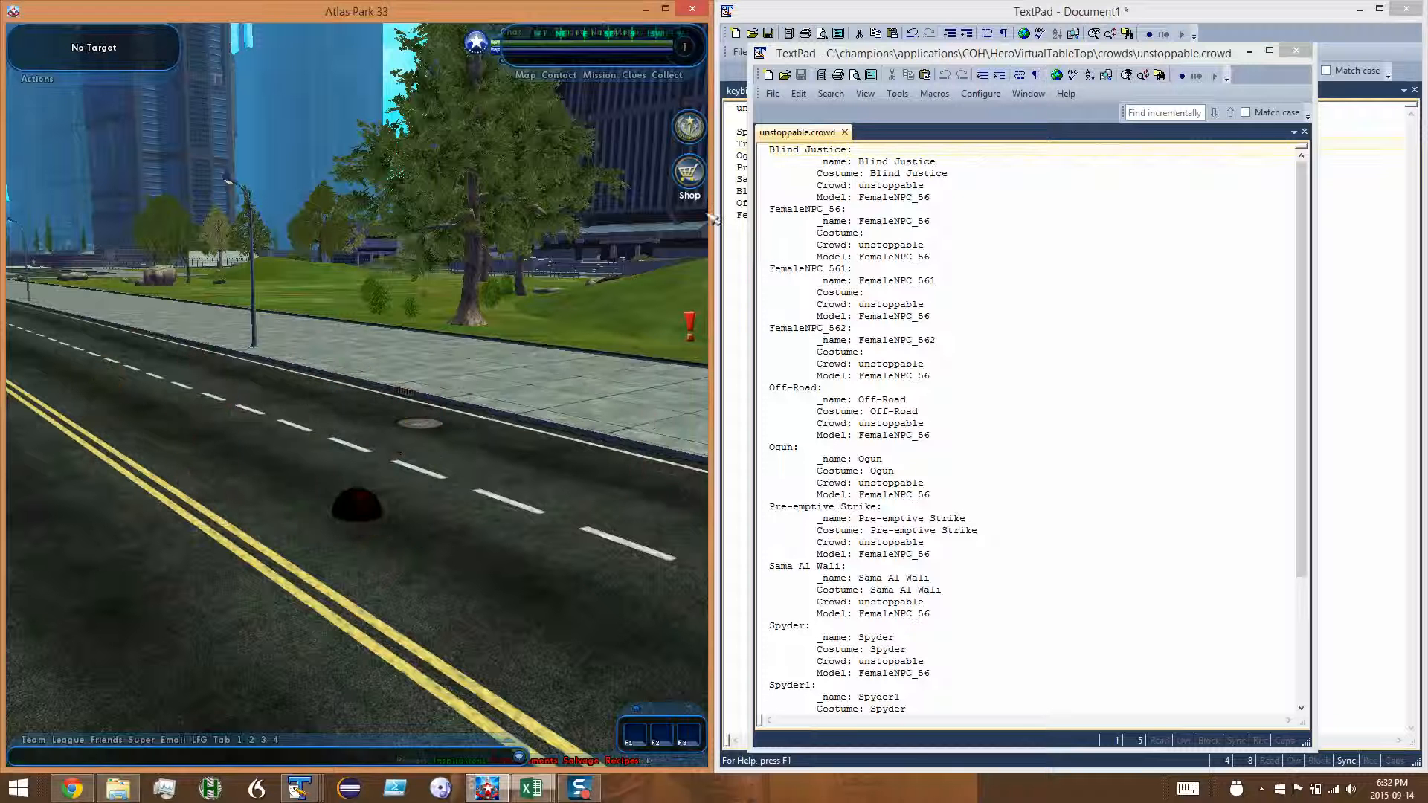
Start respawning the saved crowd in the game, placing Ogun and Pre-emptive Strike at separate spots on the road
{"action": "left_click", "coordinate": [740, 251]}
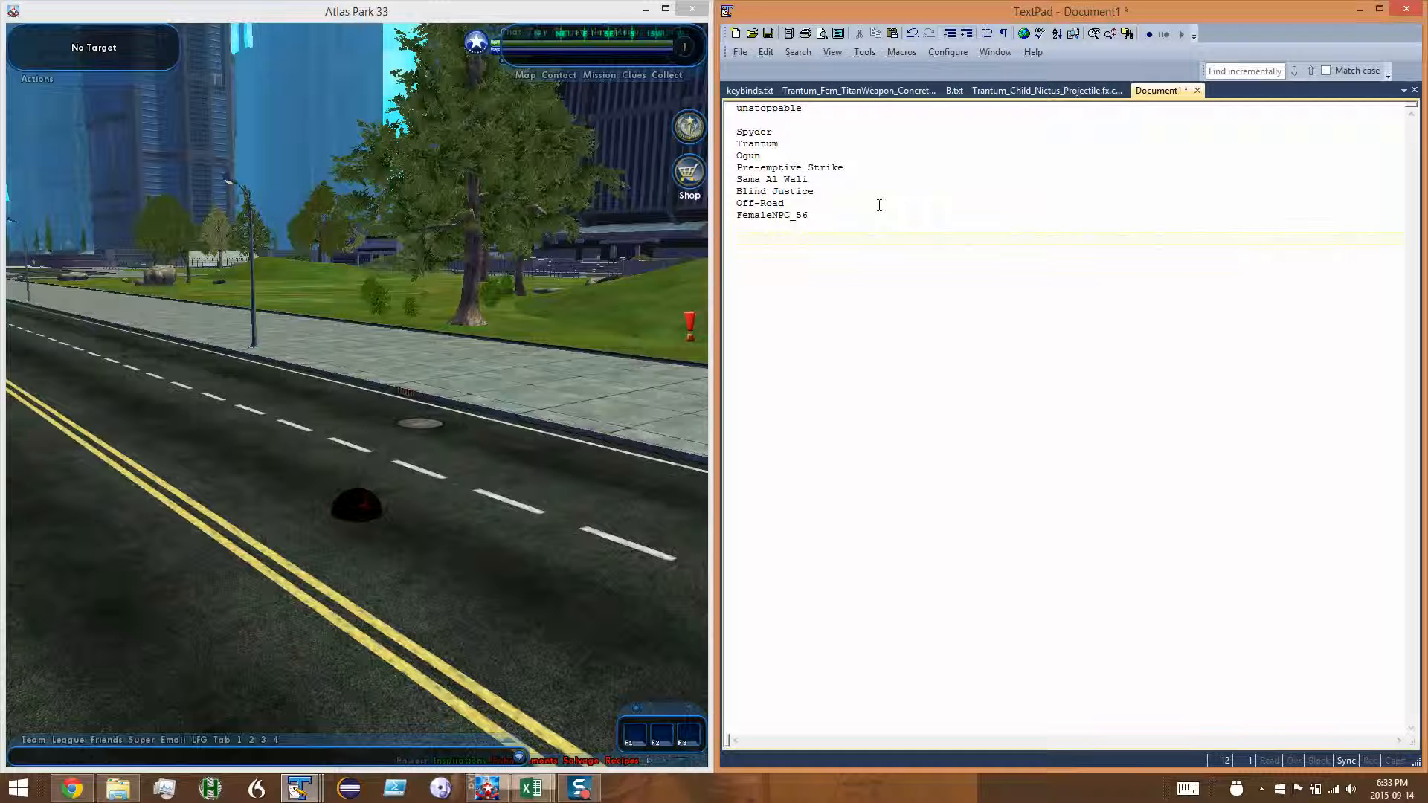
{"action": "left_click", "coordinate": [335, 192]}
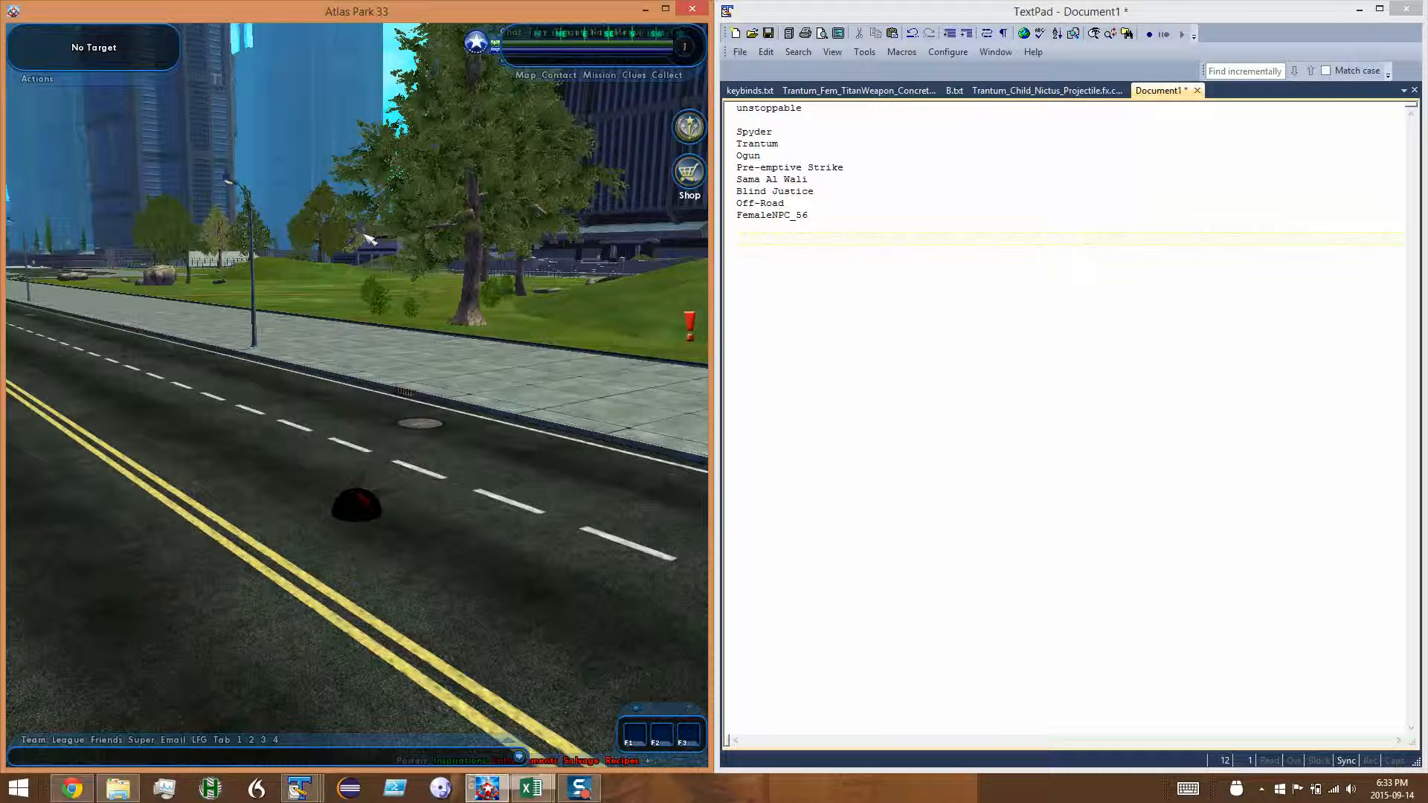
{"action": "key", "text": "e"}
{"action": "key", "text": "s"}
{"action": "key", "text": "Tab"}
{"action": "key", "text": "e"}
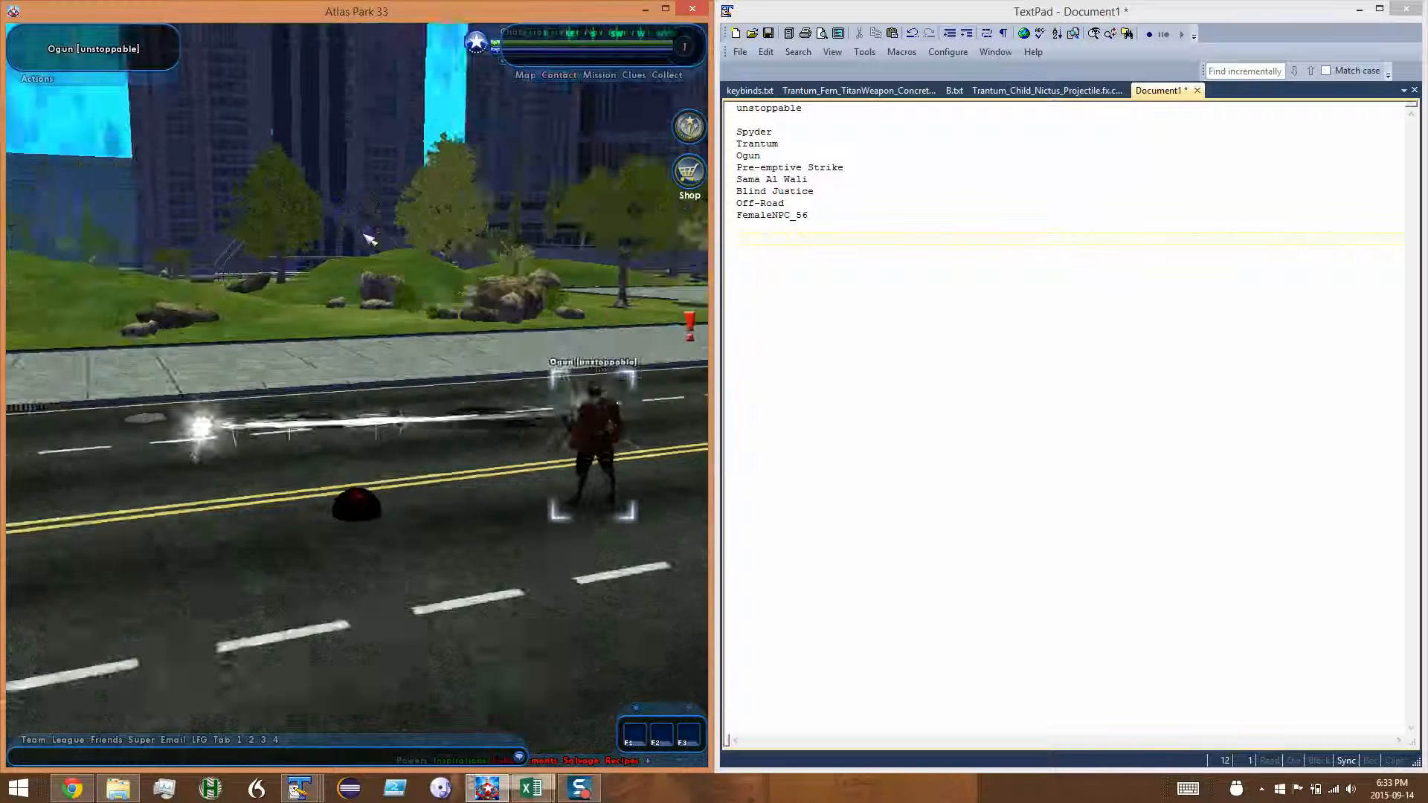
{"action": "key", "text": "e"}
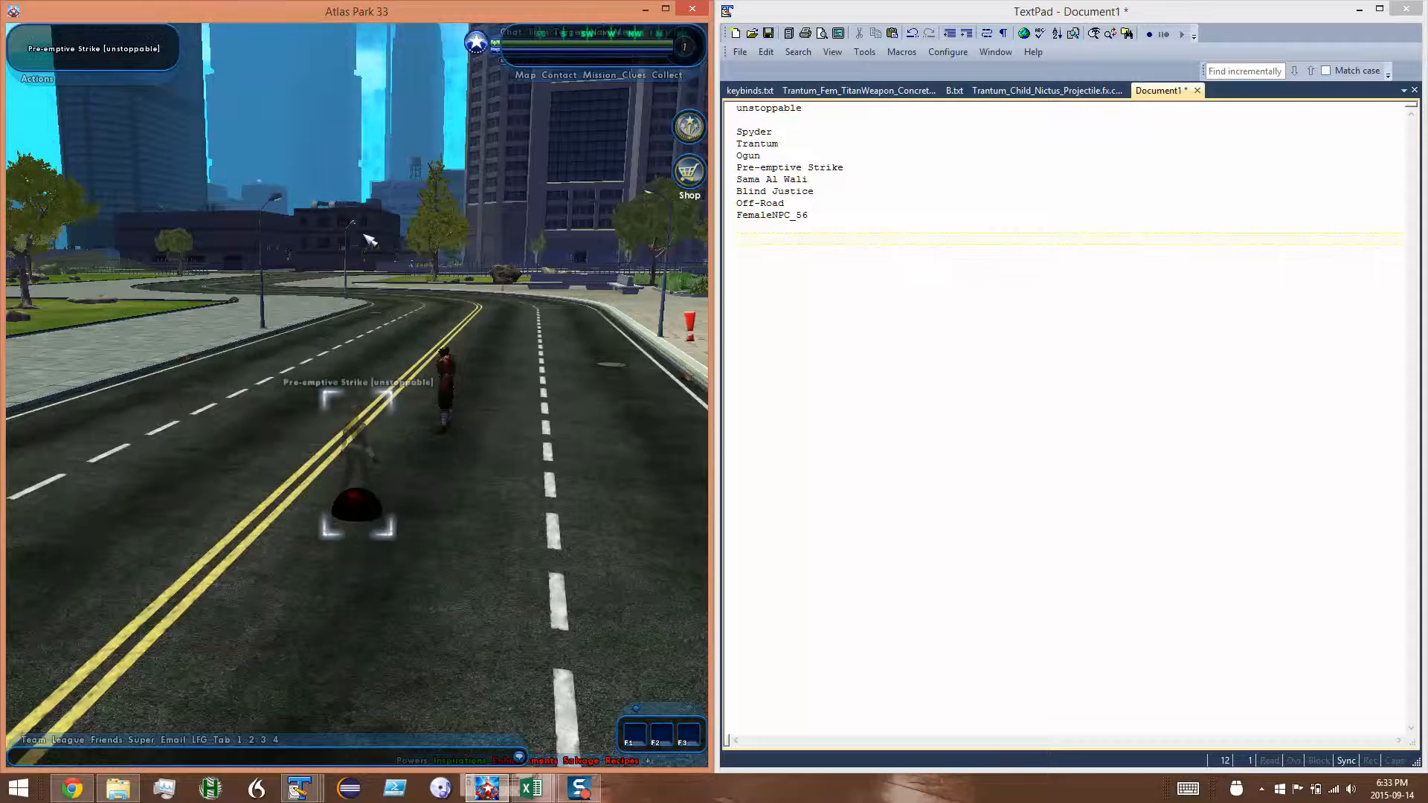
Respawn Sama Al Wali and Spyder at separate spots on the road, walking on between them
{"action": "key", "text": "a"}
{"action": "key", "text": "e"}
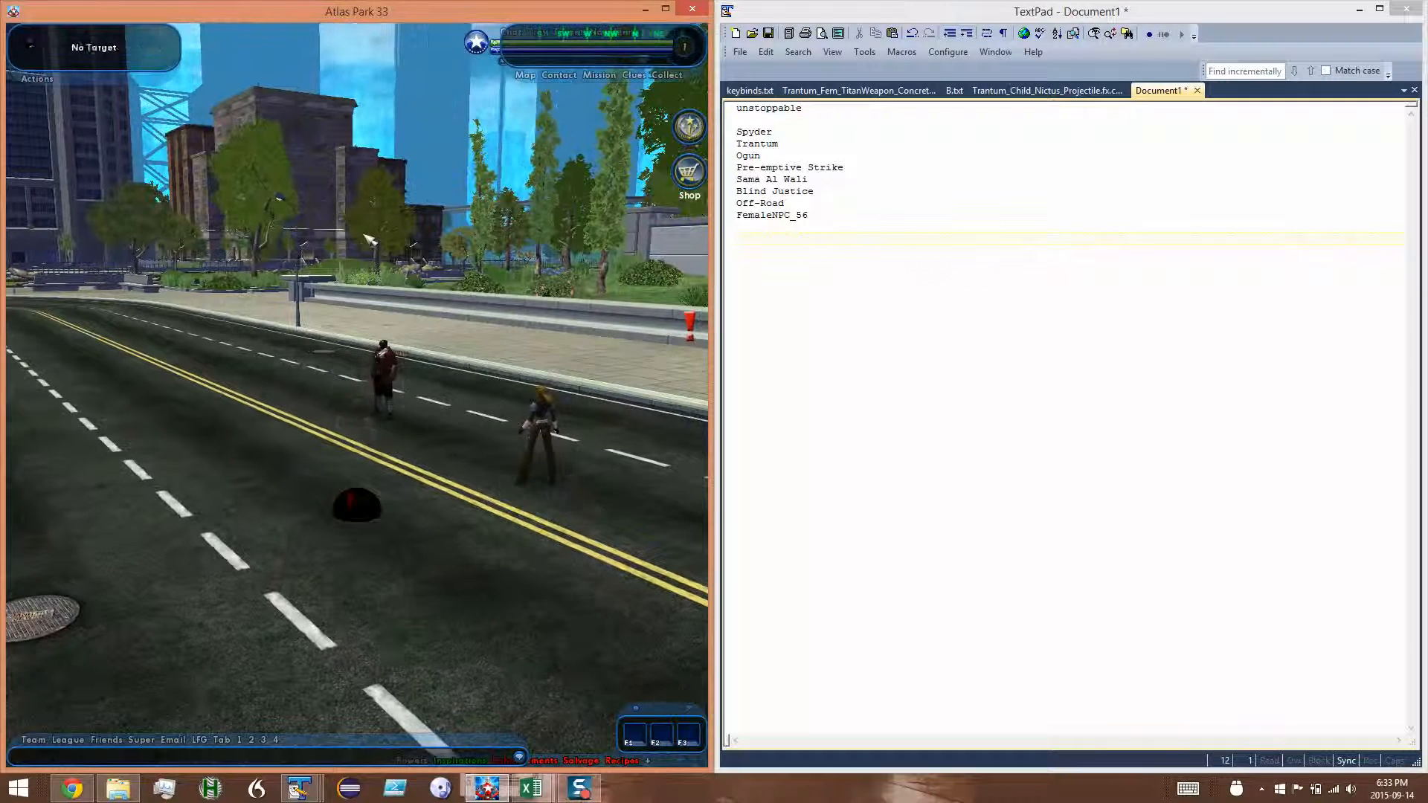
{"action": "key", "text": "a"}
{"action": "key", "text": "e"}
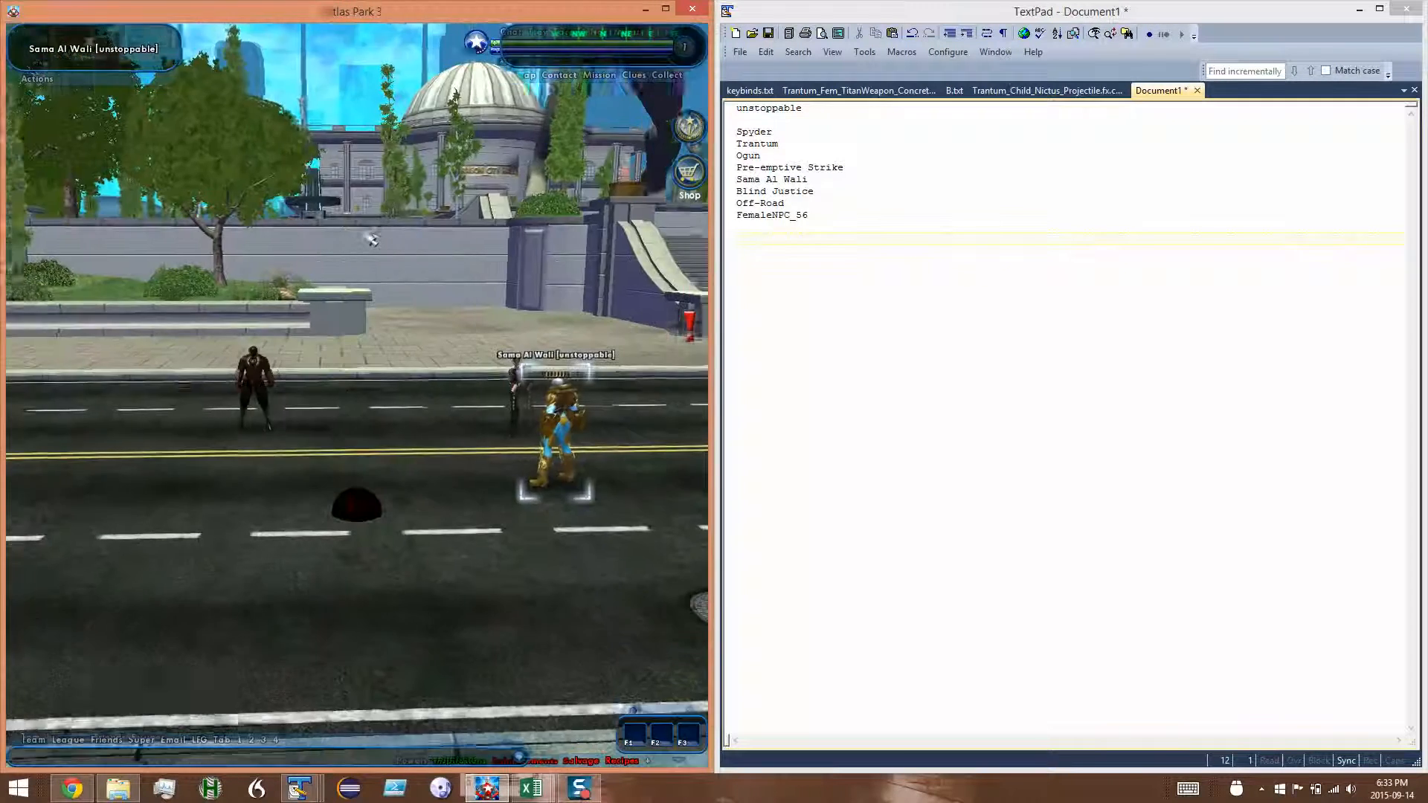
{"action": "key", "text": "a"}
{"action": "key", "text": "e"}
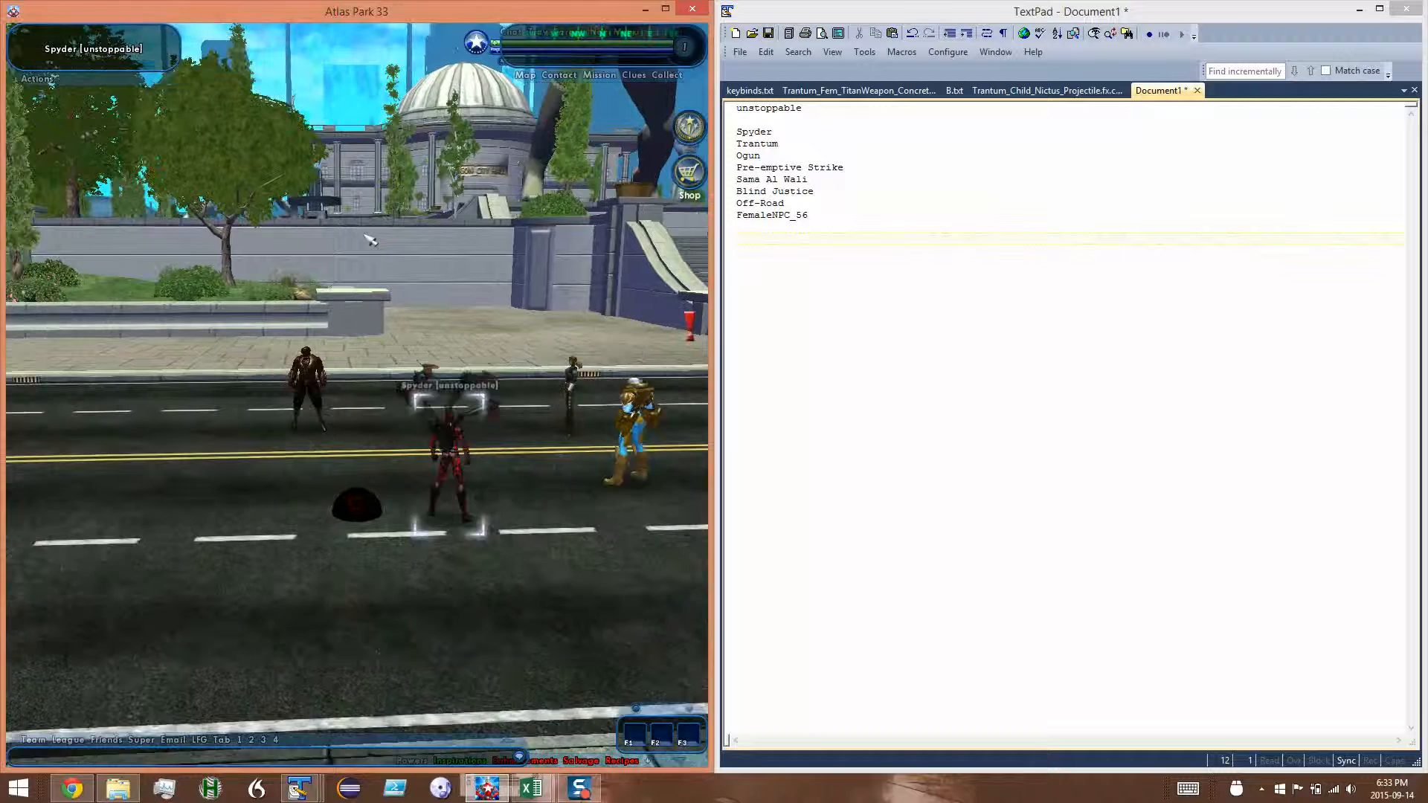
{"action": "key", "text": "a"}
{"action": "key", "text": "e"}
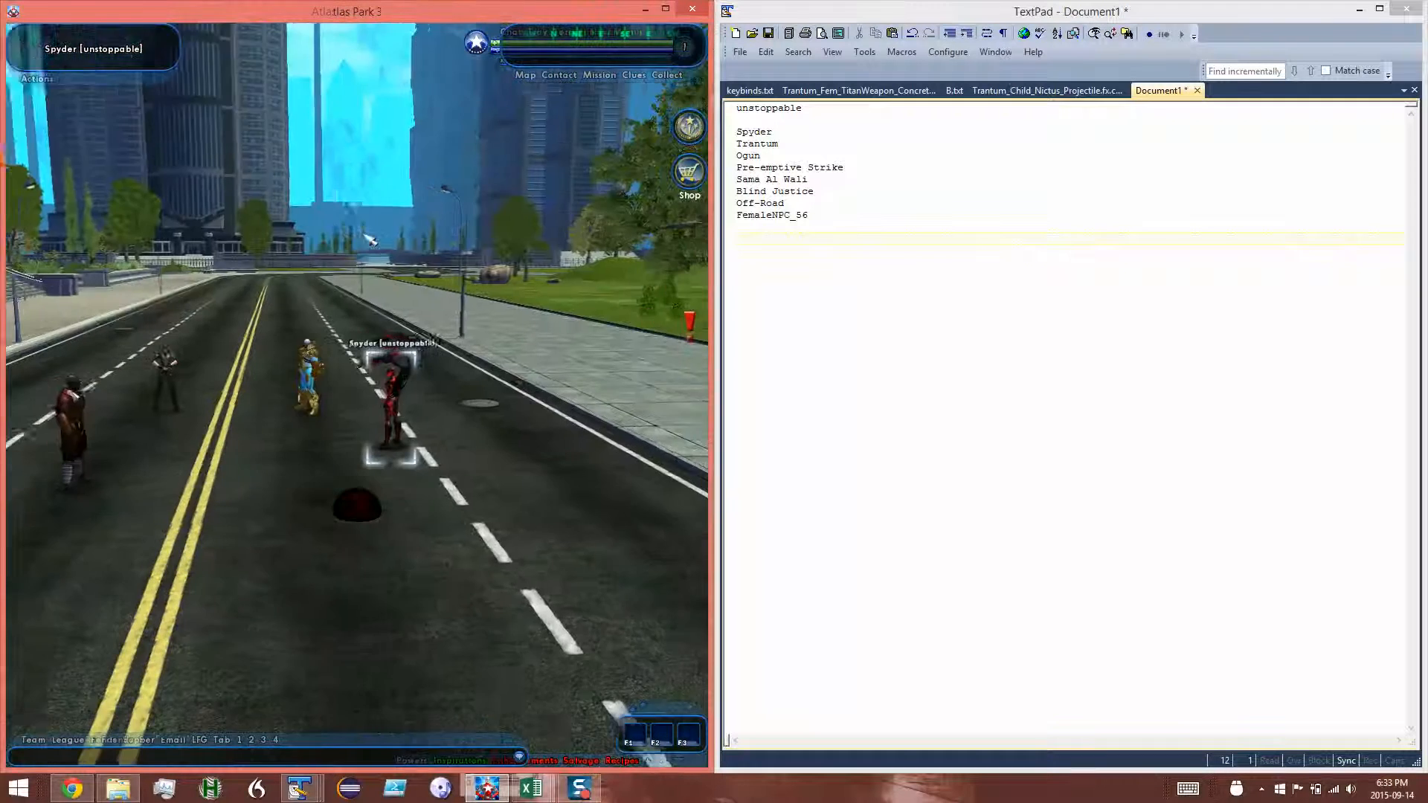
Respawn the duplicate Spyder, Trantum and Trantum1 apart from each other on the road, and back away to face the group
{"action": "key", "text": "d"}
{"action": "key", "text": "q"}
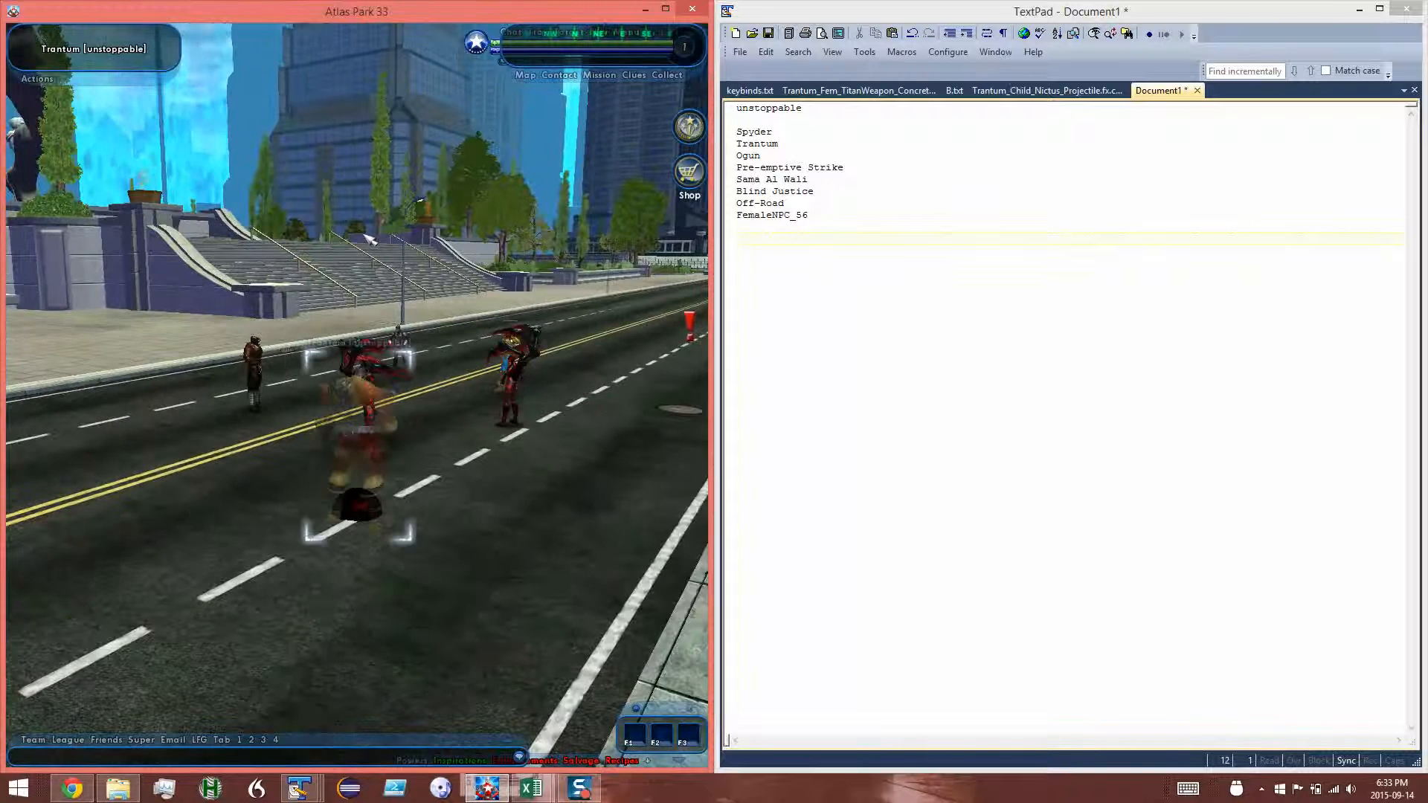
{"action": "key", "text": "a"}
{"action": "key", "text": "e"}
{"action": "key", "text": "Escape"}
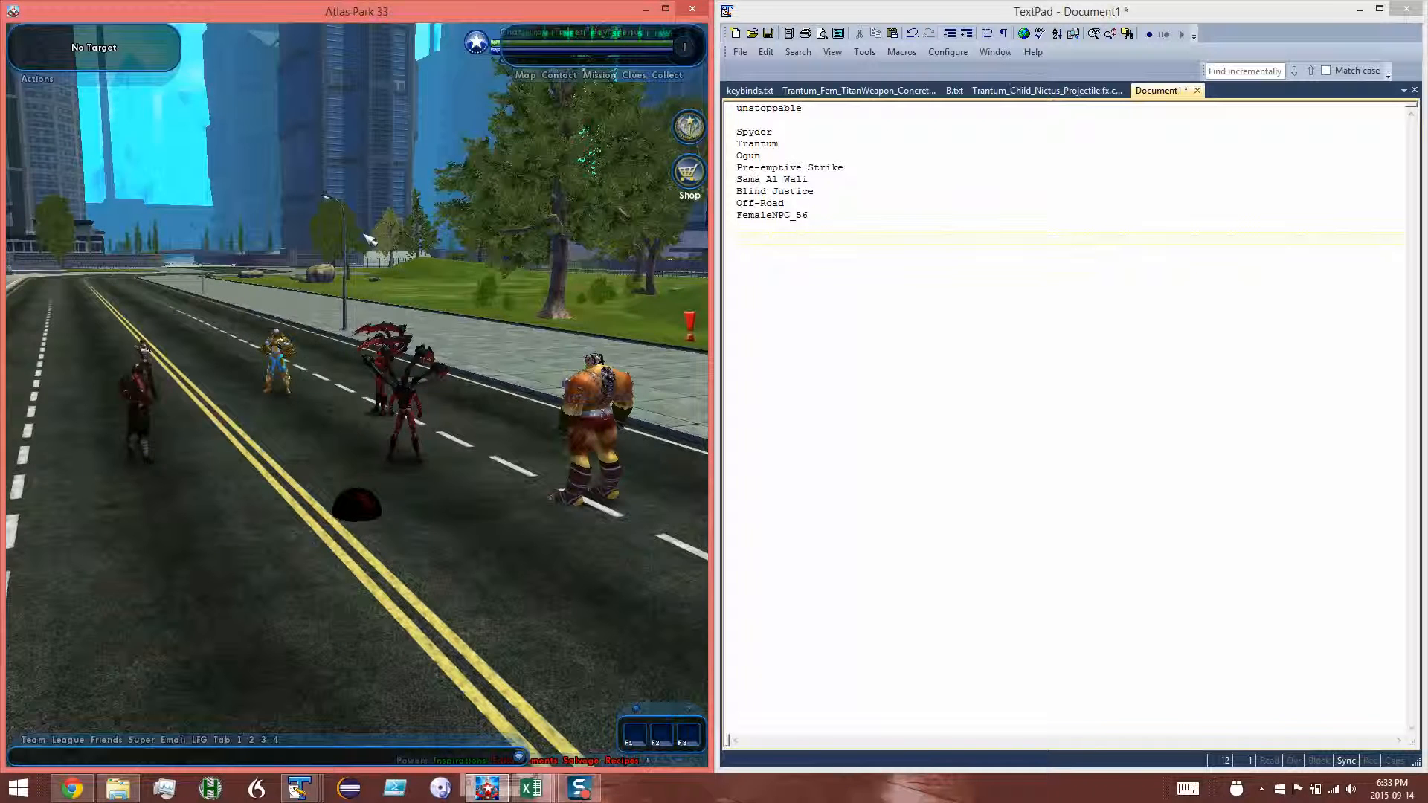
{"action": "key", "text": "d"}
{"action": "key", "text": "q"}
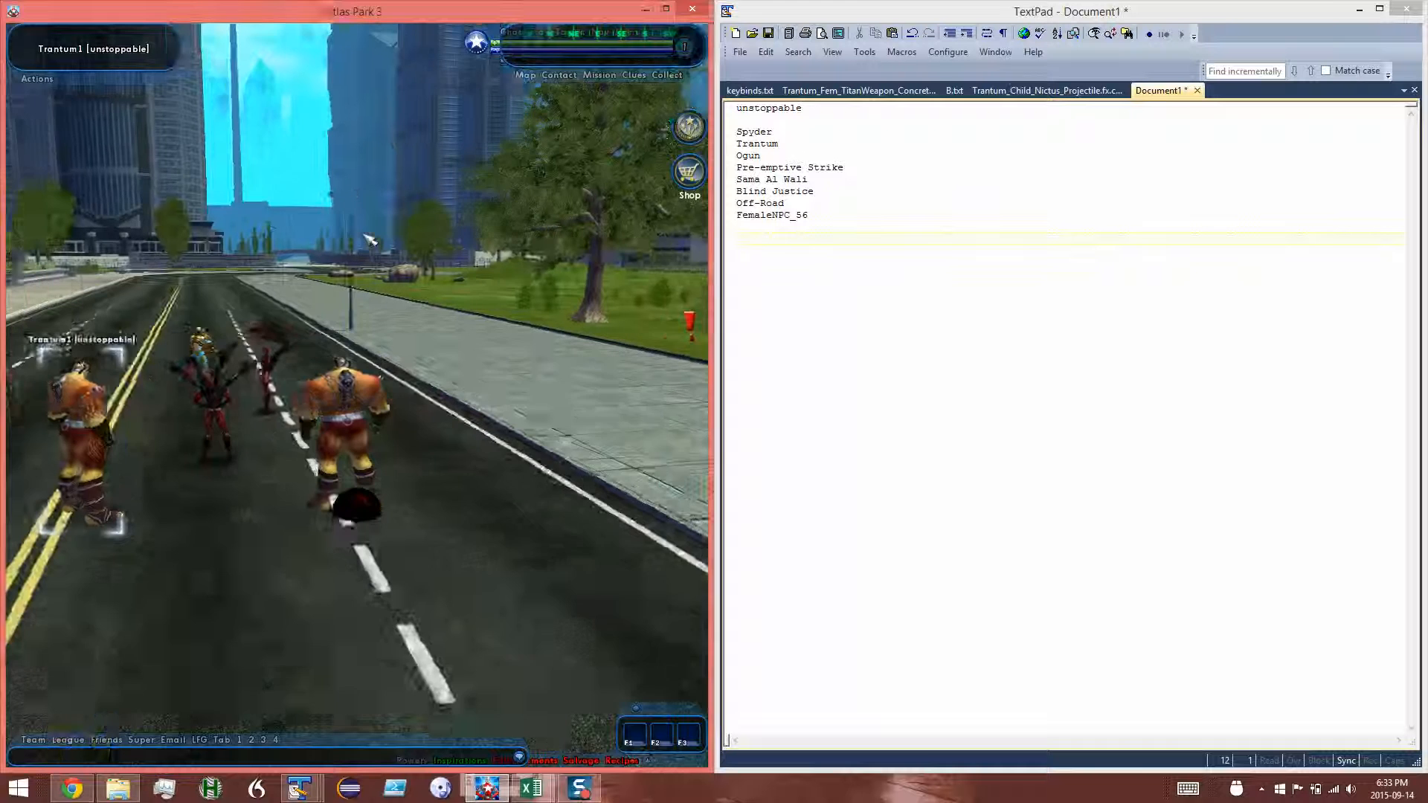
{"action": "key", "text": "s"}
{"action": "key", "text": "Escape"}
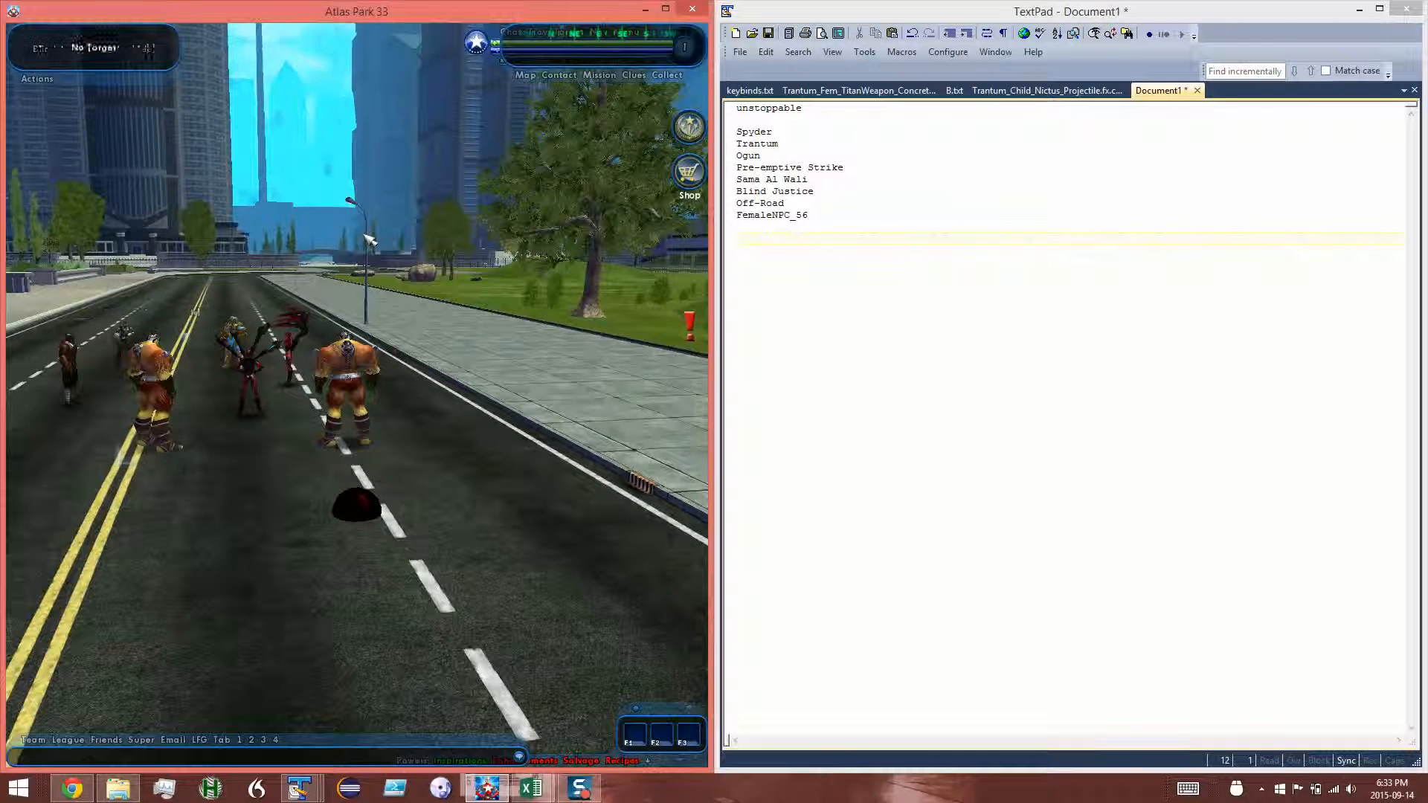
Respawn Blind Justice and the FemaleNPC_56 models around the group on the road, moving between placements
{"action": "key", "text": "d"}
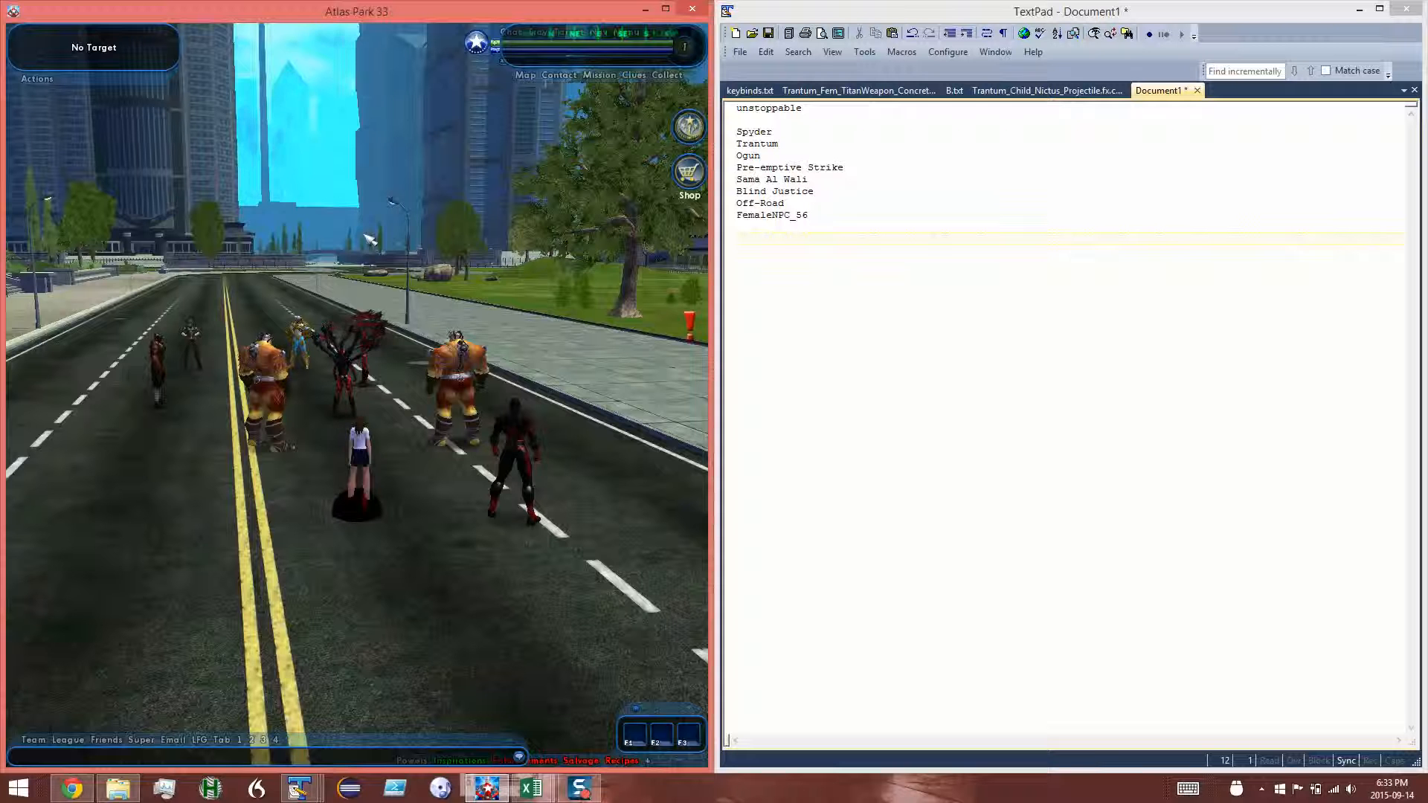
{"action": "key", "text": "d"}
{"action": "key", "text": "s"}
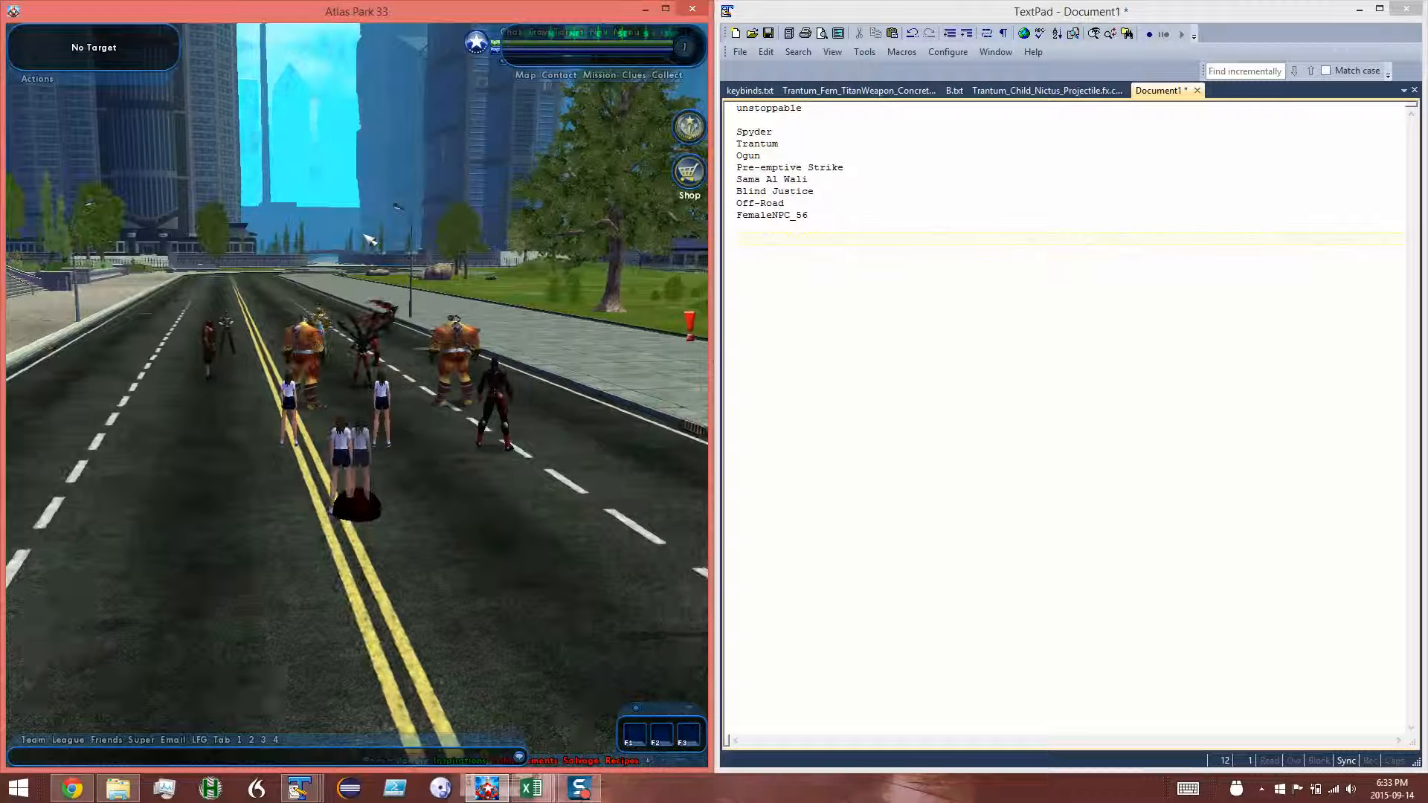
Respawn Off-Road apart from the female models on the road, target the character and look around at the assembled crowd
{"action": "key", "text": "w"}
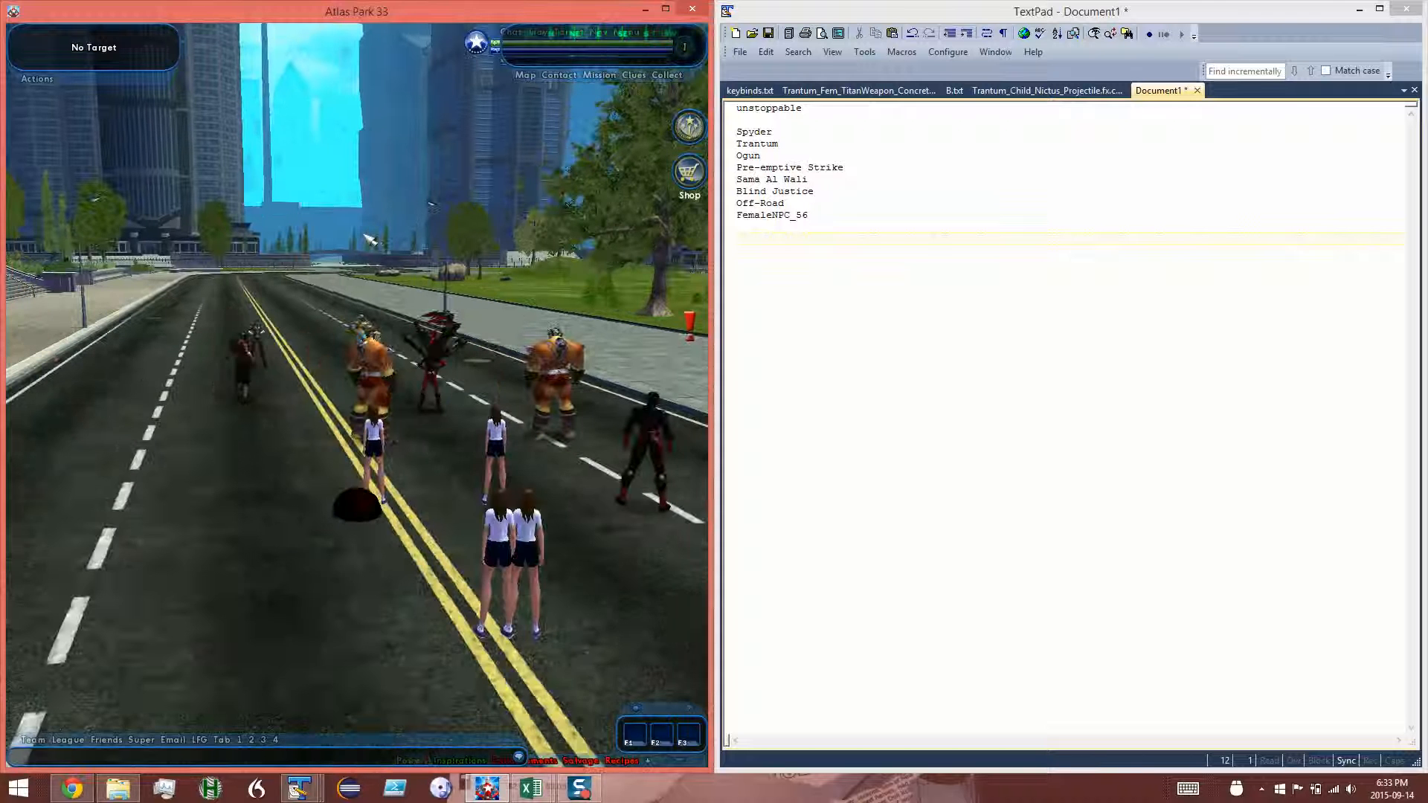
{"action": "key", "text": "a"}
{"action": "key", "text": "Tab"}
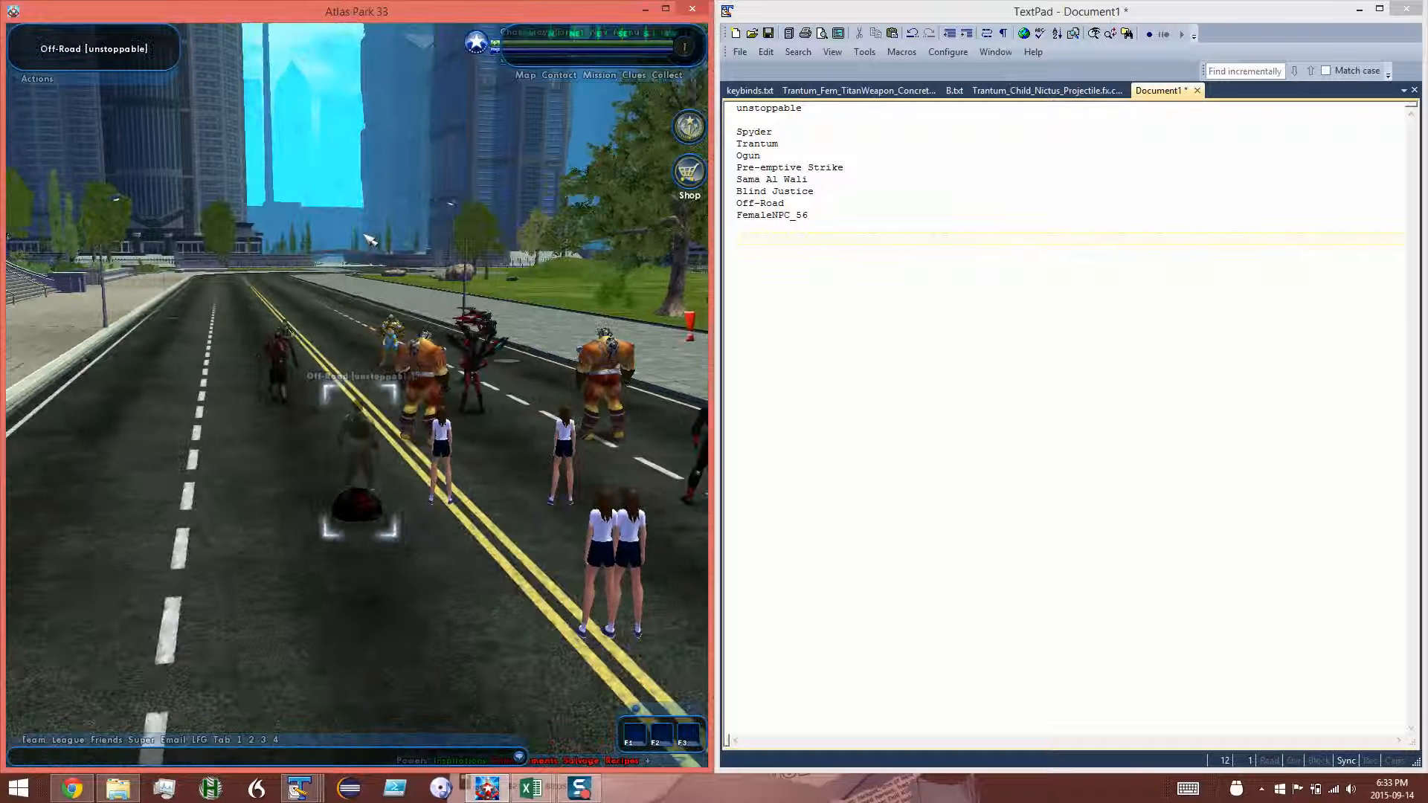
{"action": "right_click", "coordinate": [371, 239]}
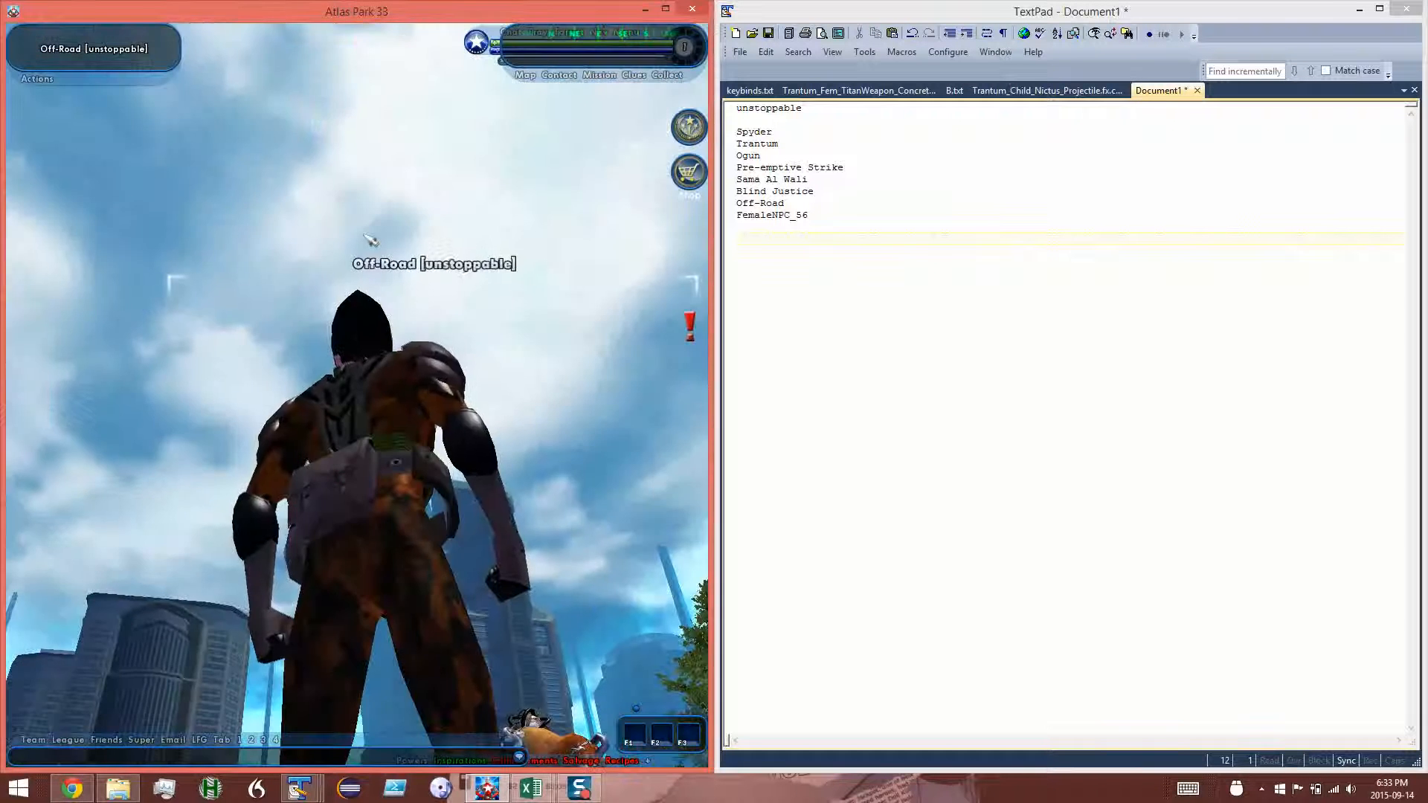
{"action": "right_click", "coordinate": [371, 239]}
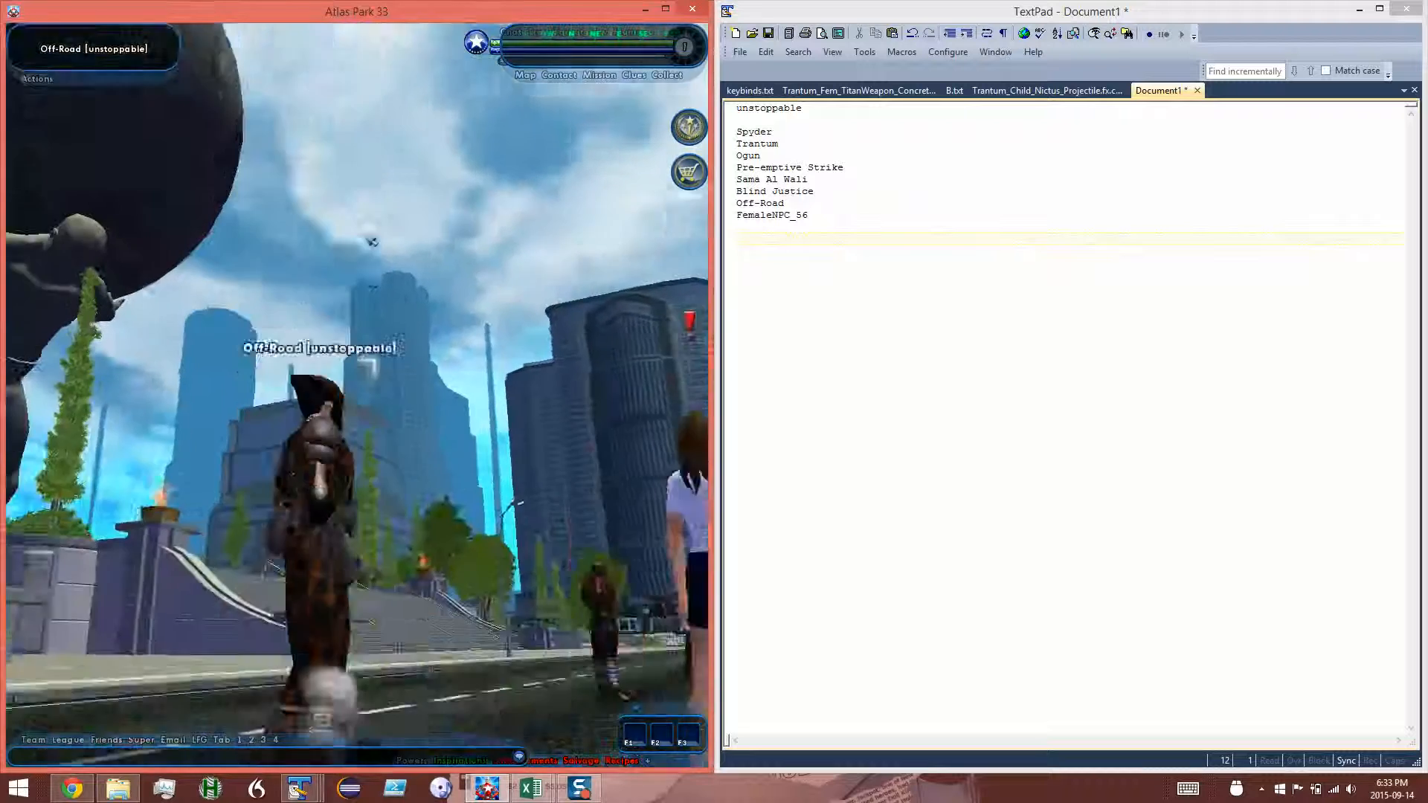
{"action": "right_click", "coordinate": [370, 240]}
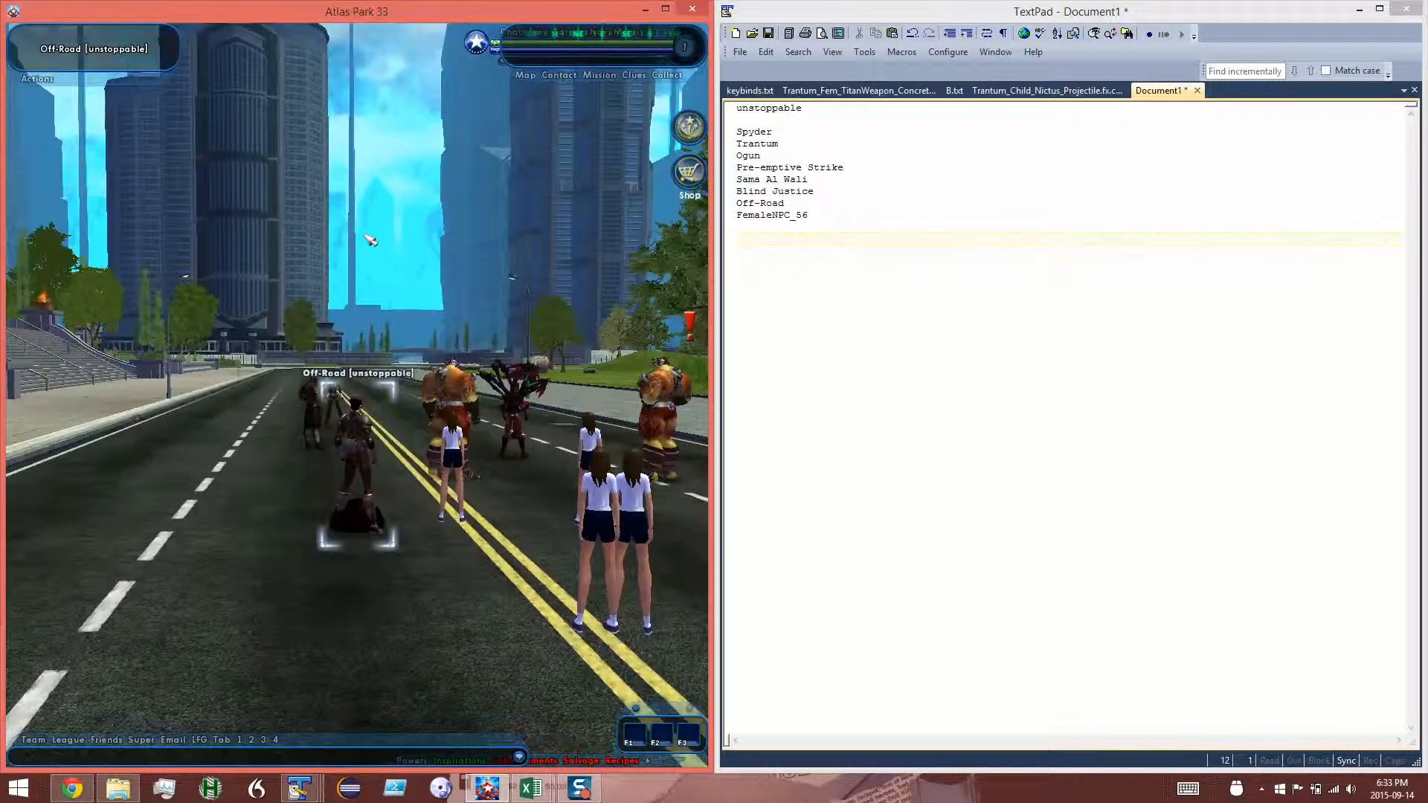
{"action": "right_click", "coordinate": [371, 240]}
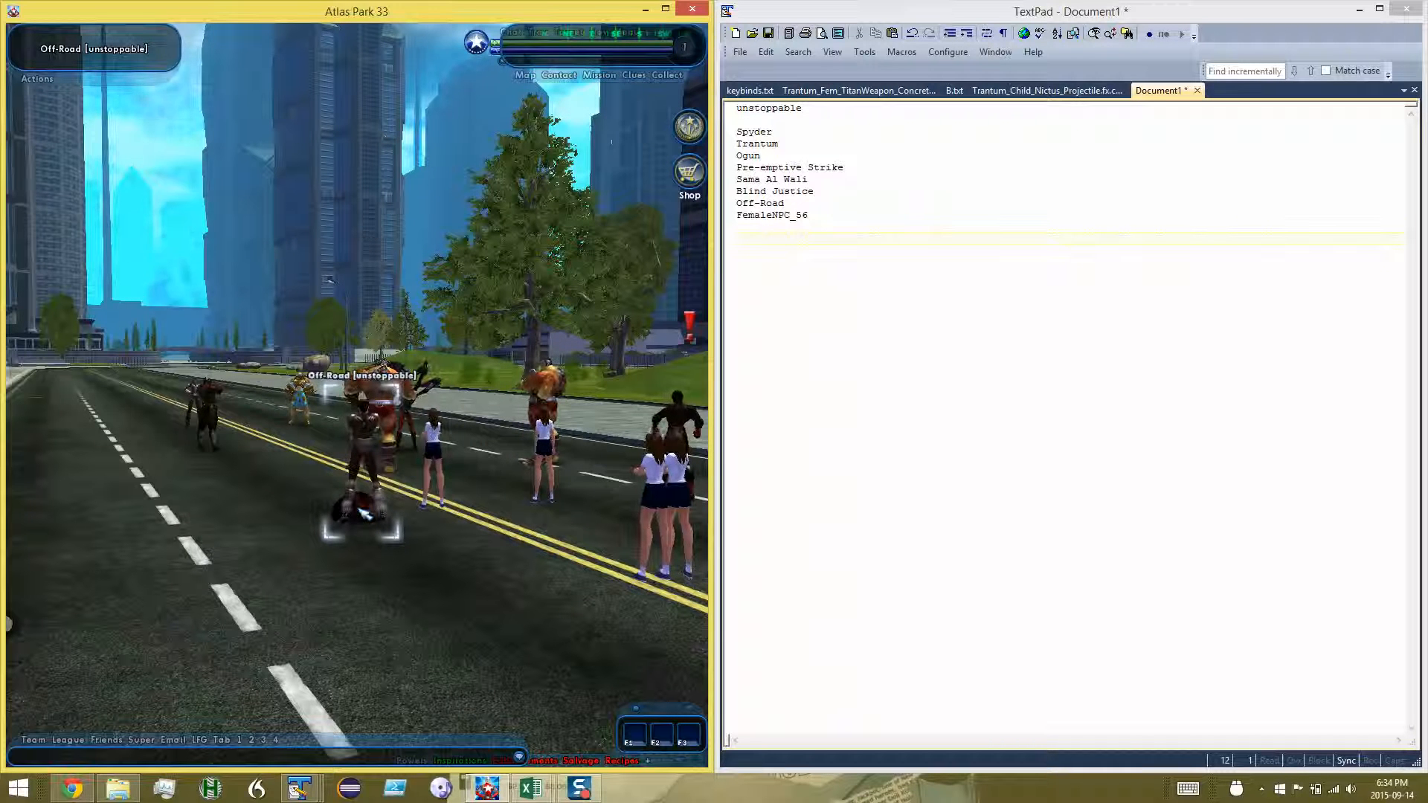
{"action": "left_click", "coordinate": [576, 798]}
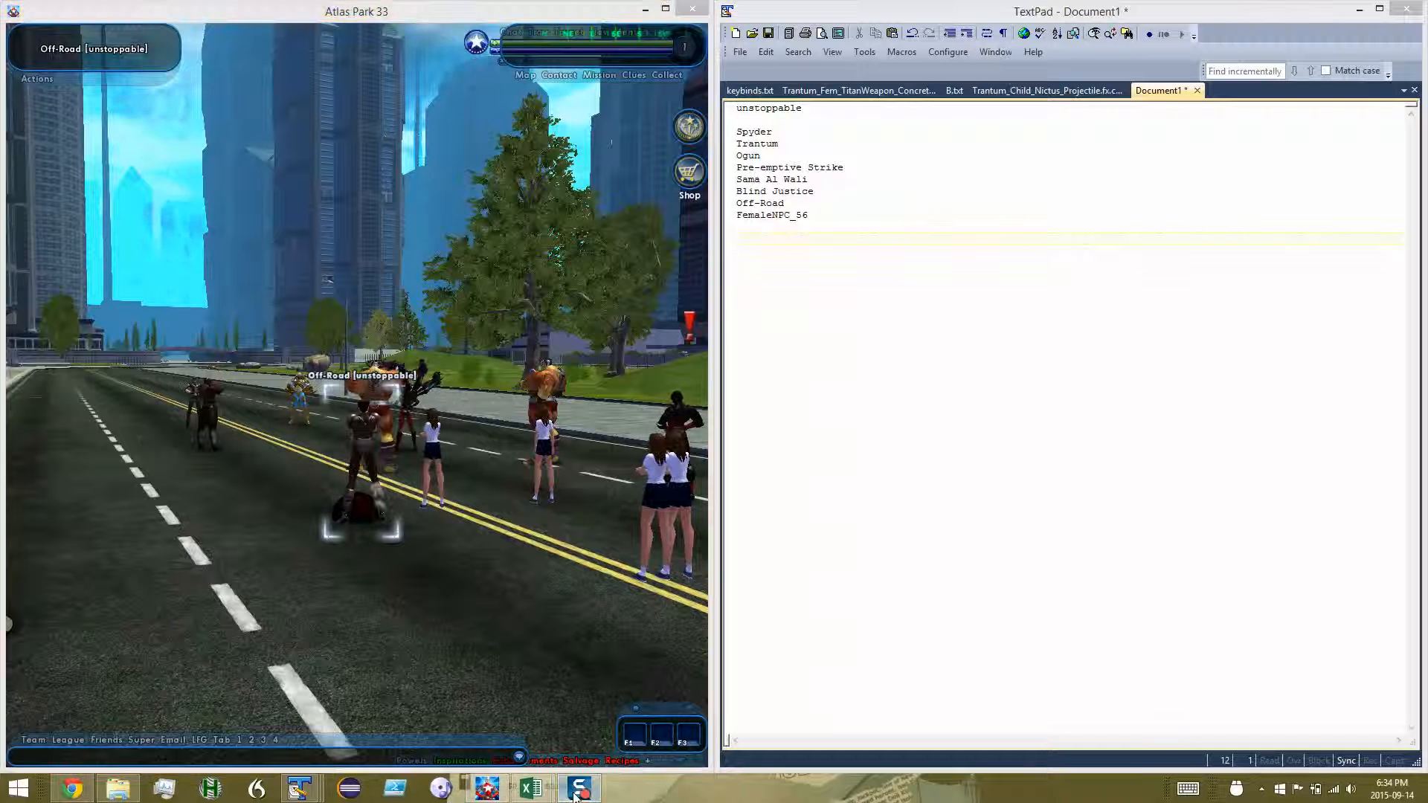